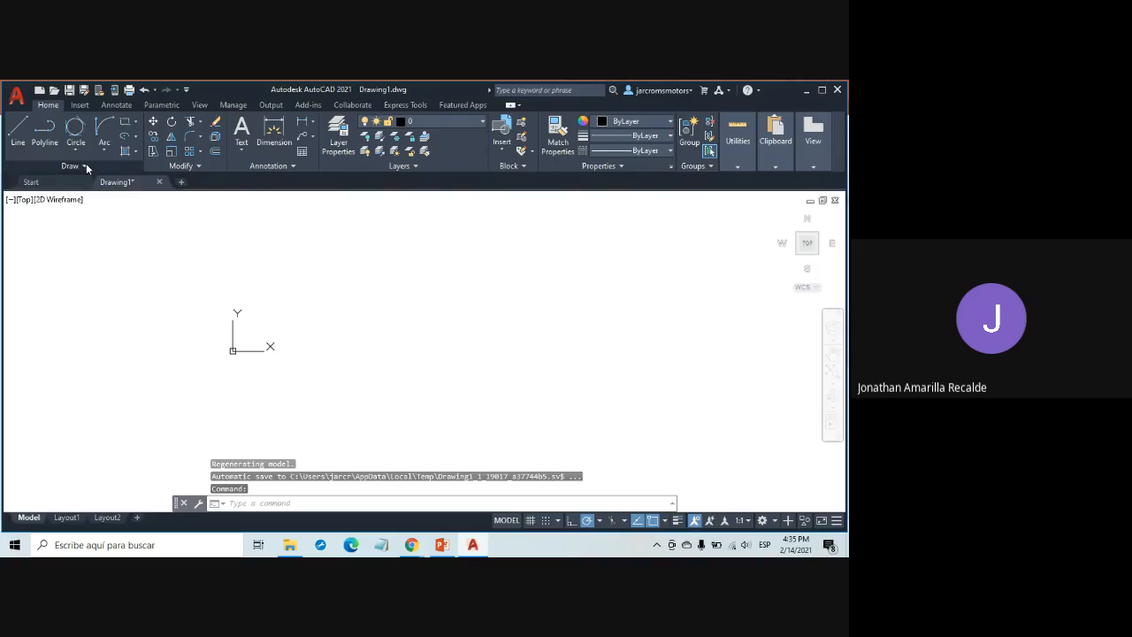
Step: Draw a horizontal construction line across the drawing area, slightly above the origin
left_click(86, 165)
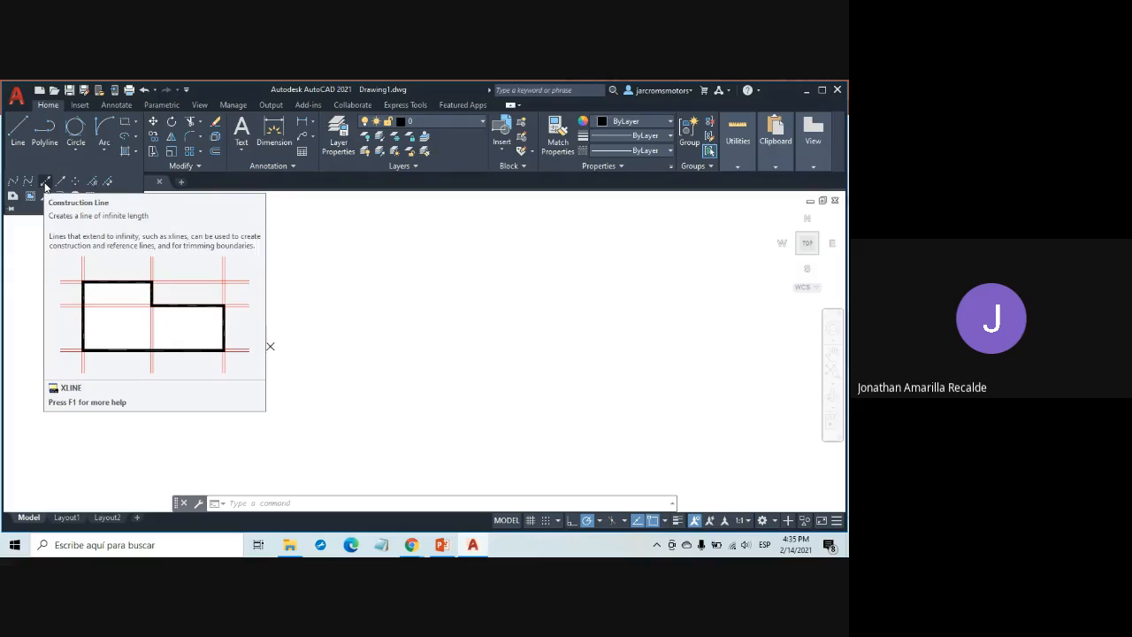
left_click(45, 186)
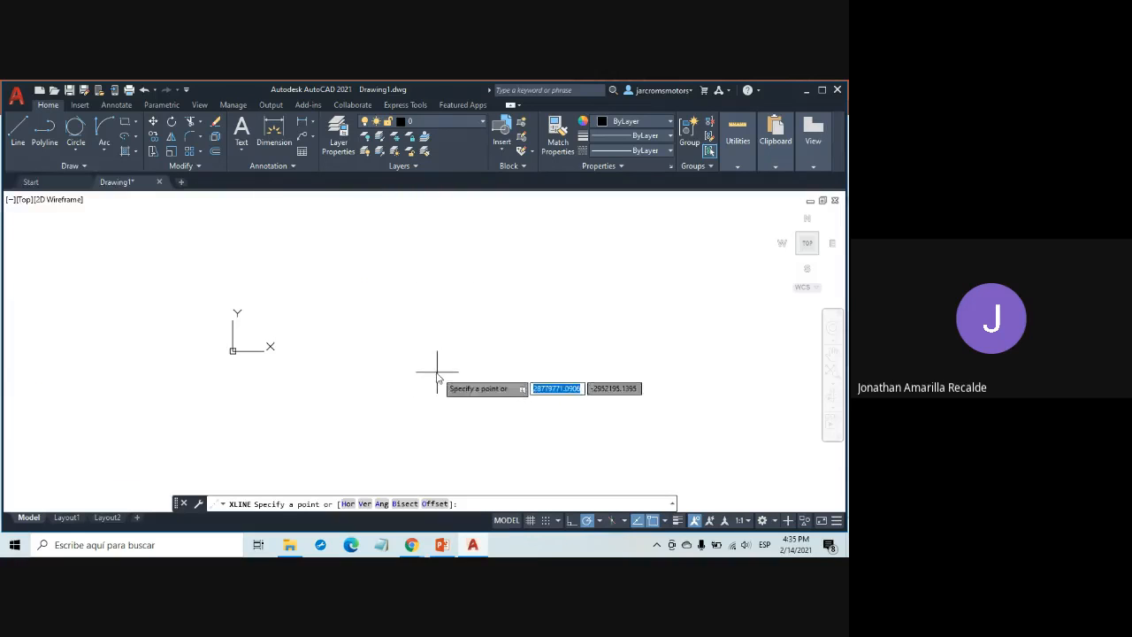
left_click(388, 336)
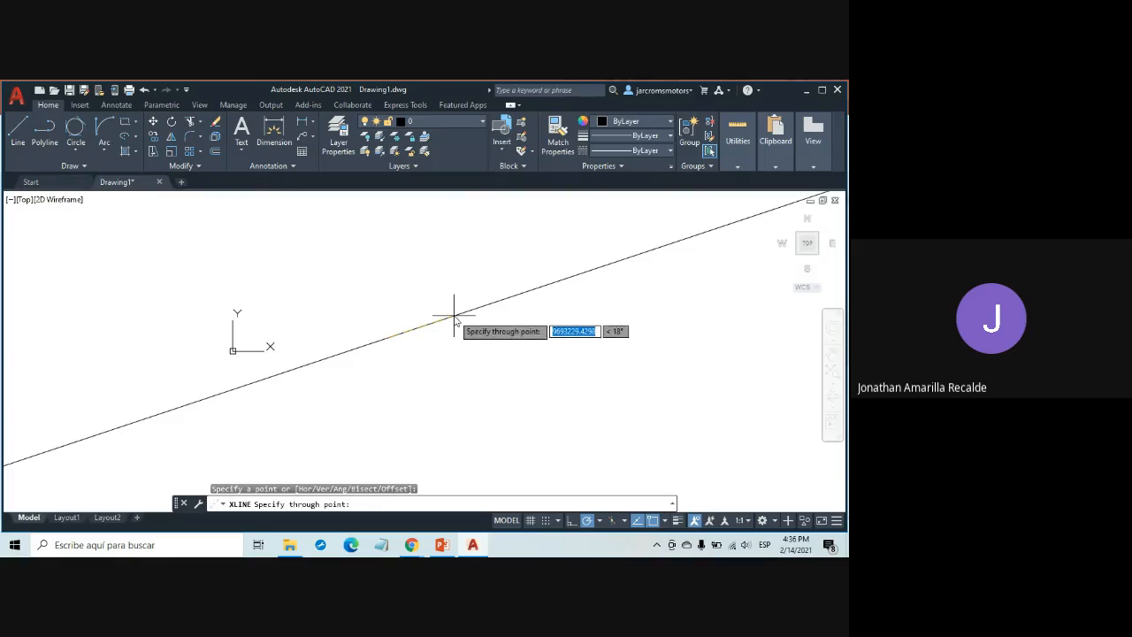
left_click(473, 337)
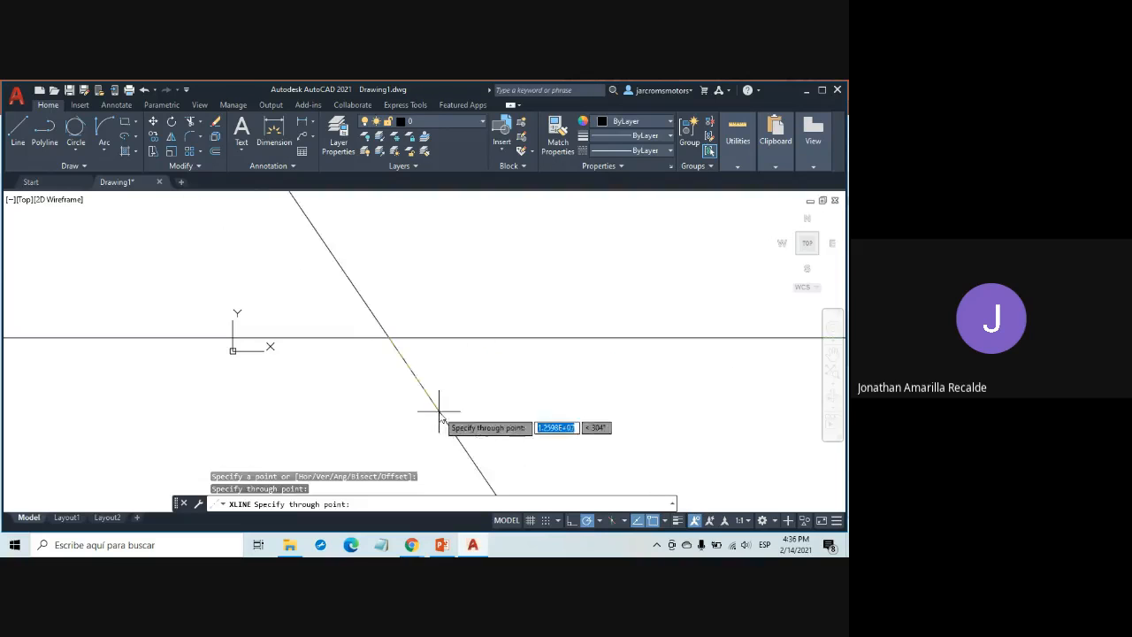
key("Escape")
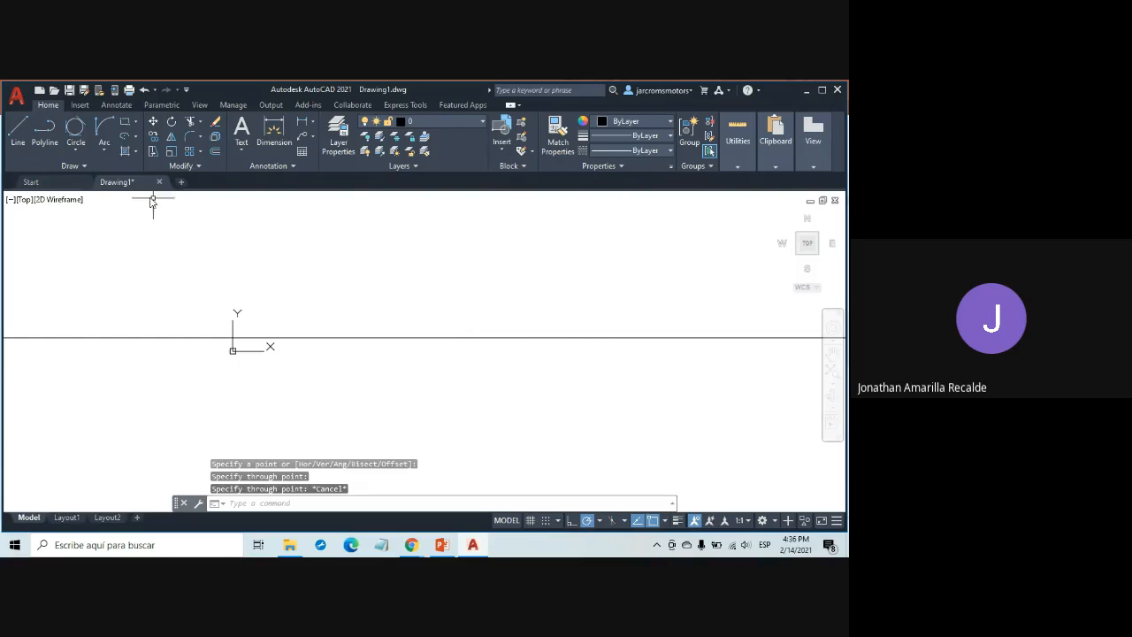
Step: Draw a ray that starts just above the construction line and rises diagonally to the right
left_click(102, 164)
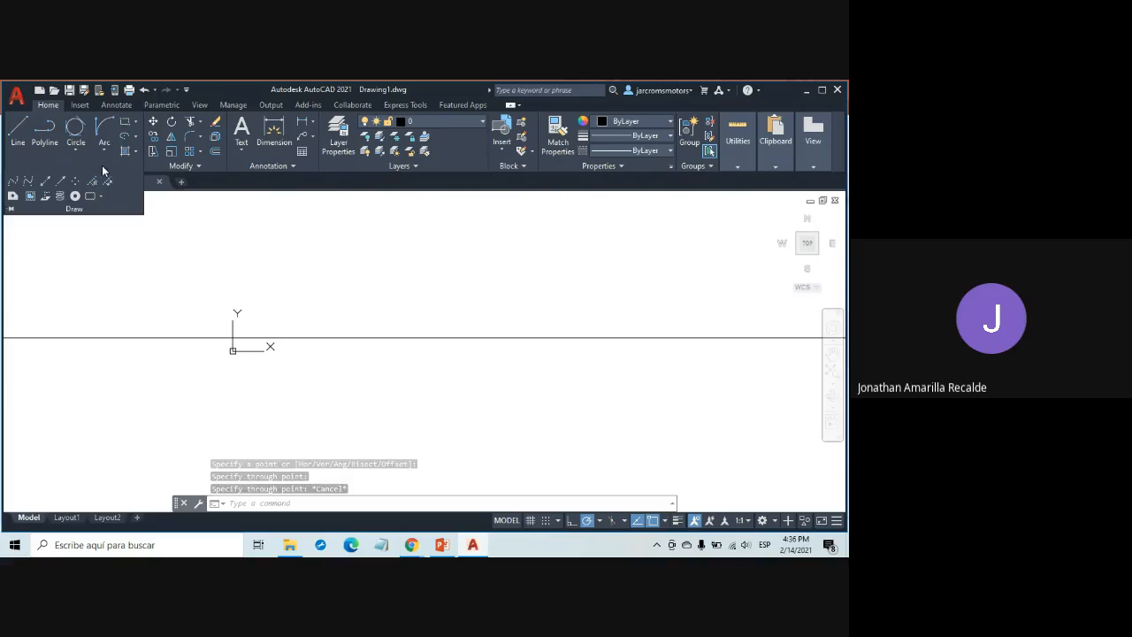
left_click(60, 194)
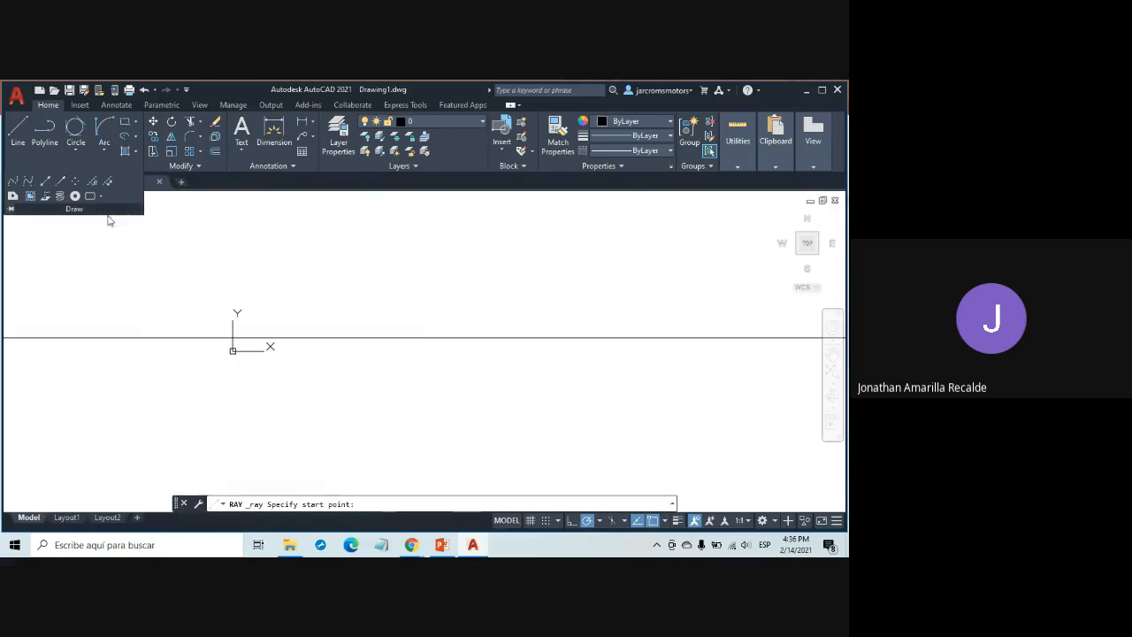
scroll(451, 291, "down", 4)
middle_click_drag(416, 357, 407, 387)
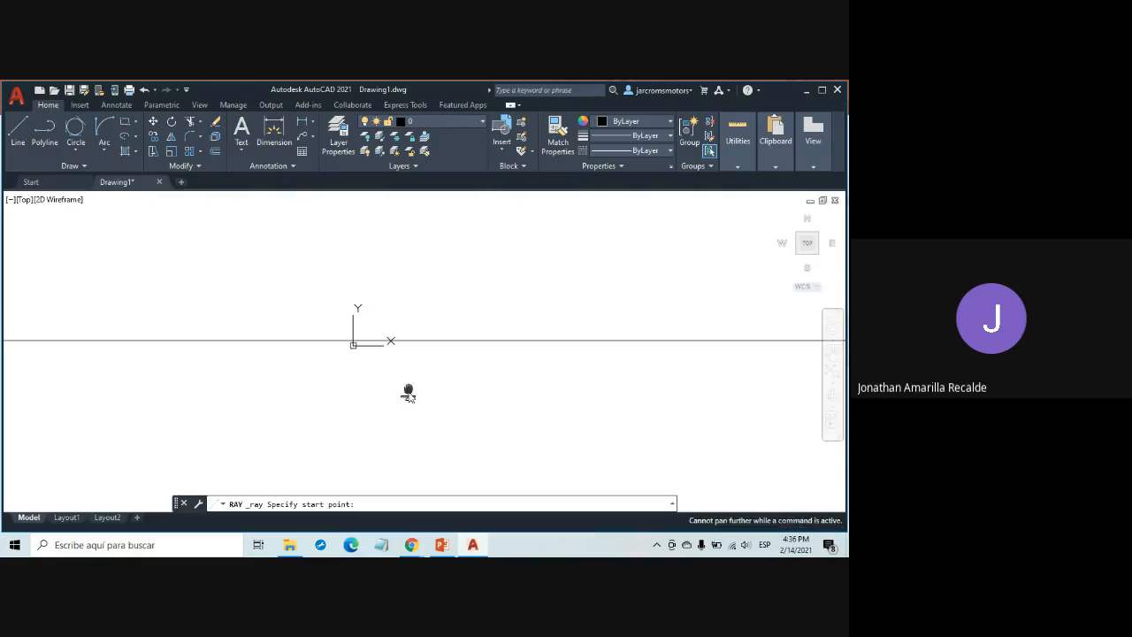
left_click(426, 310)
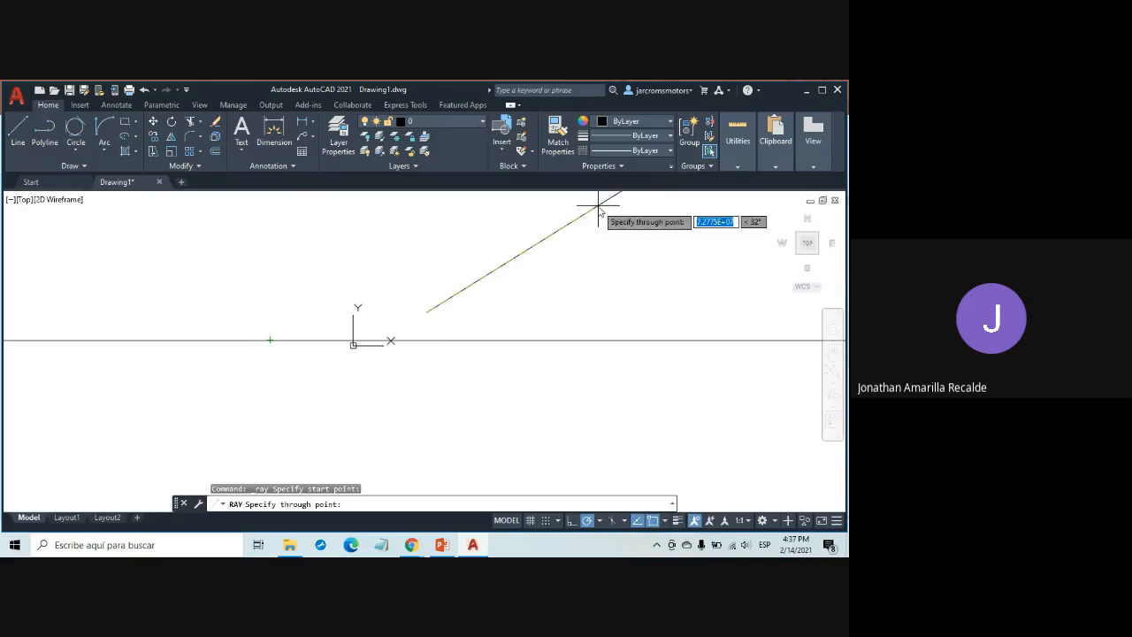
left_click(593, 234)
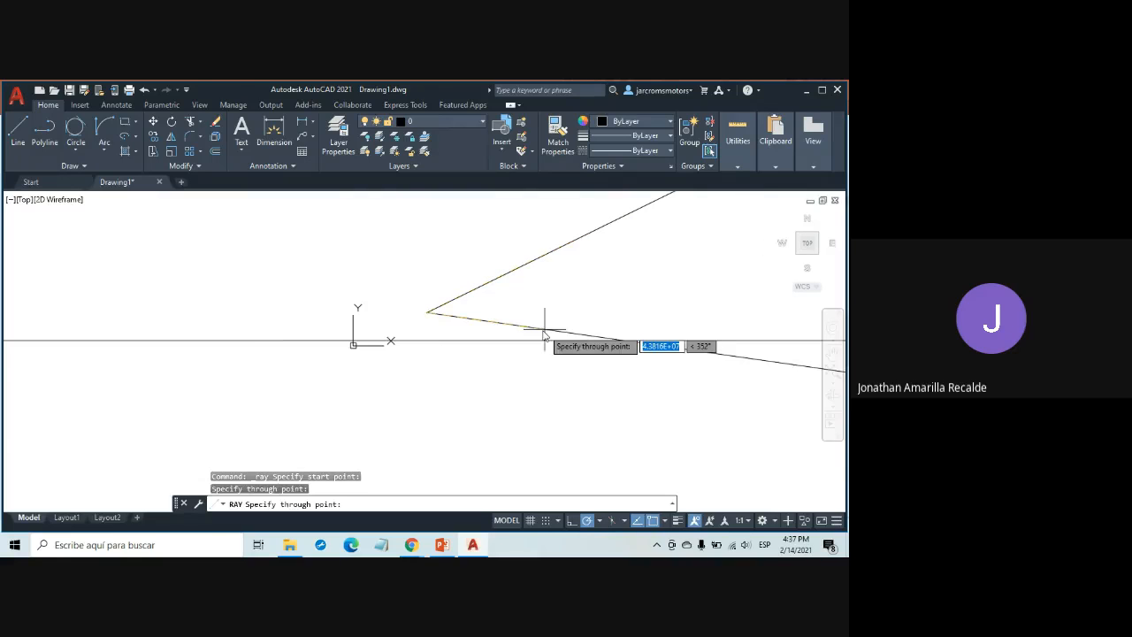
key("Escape")
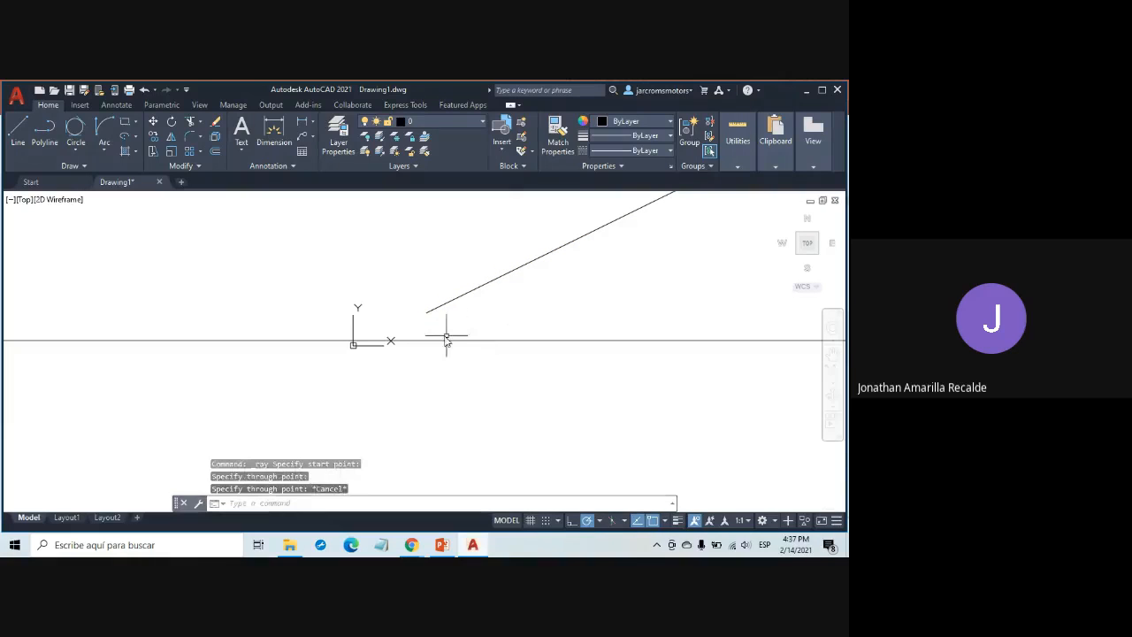
Step: Place three separate points: two above the start of the ray and one between the ray and the construction line
left_click(69, 167)
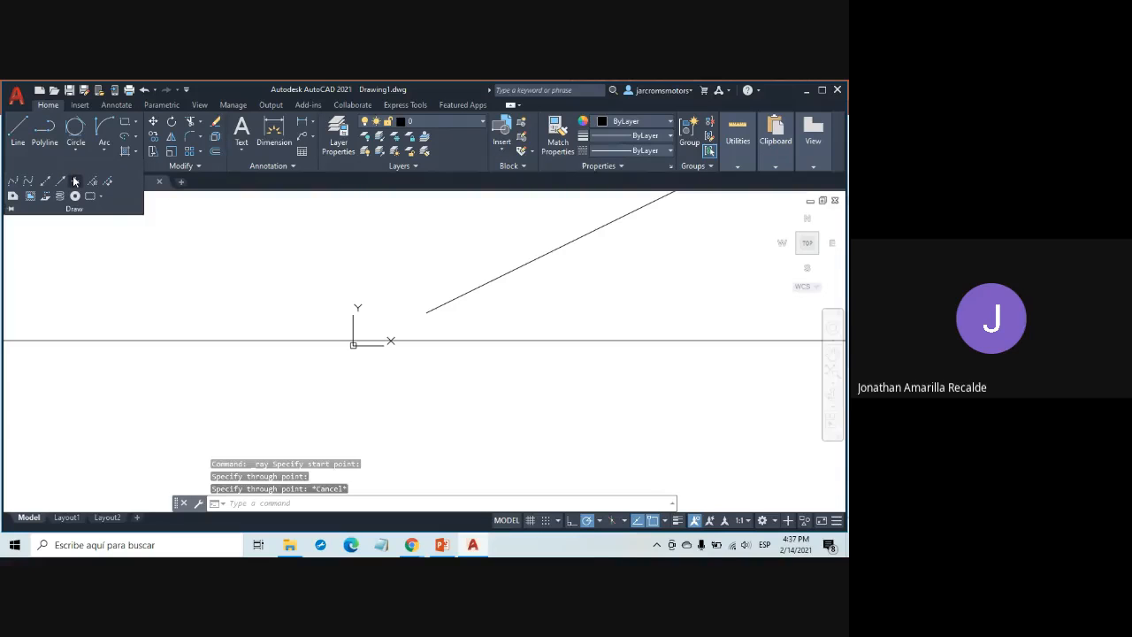
left_click(75, 179)
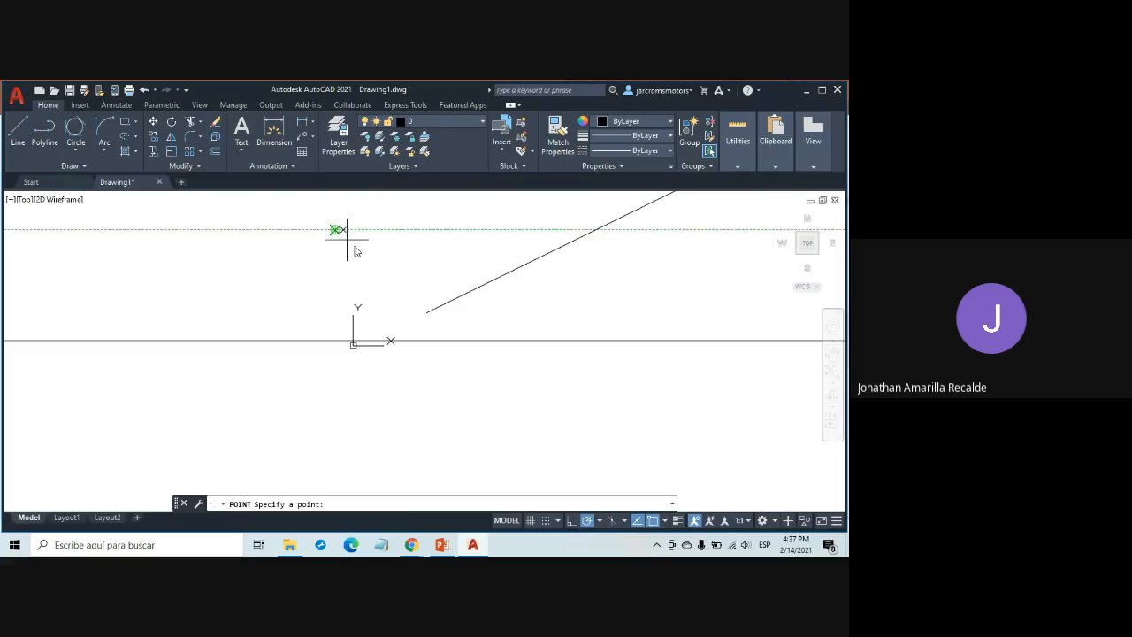
left_click(458, 222)
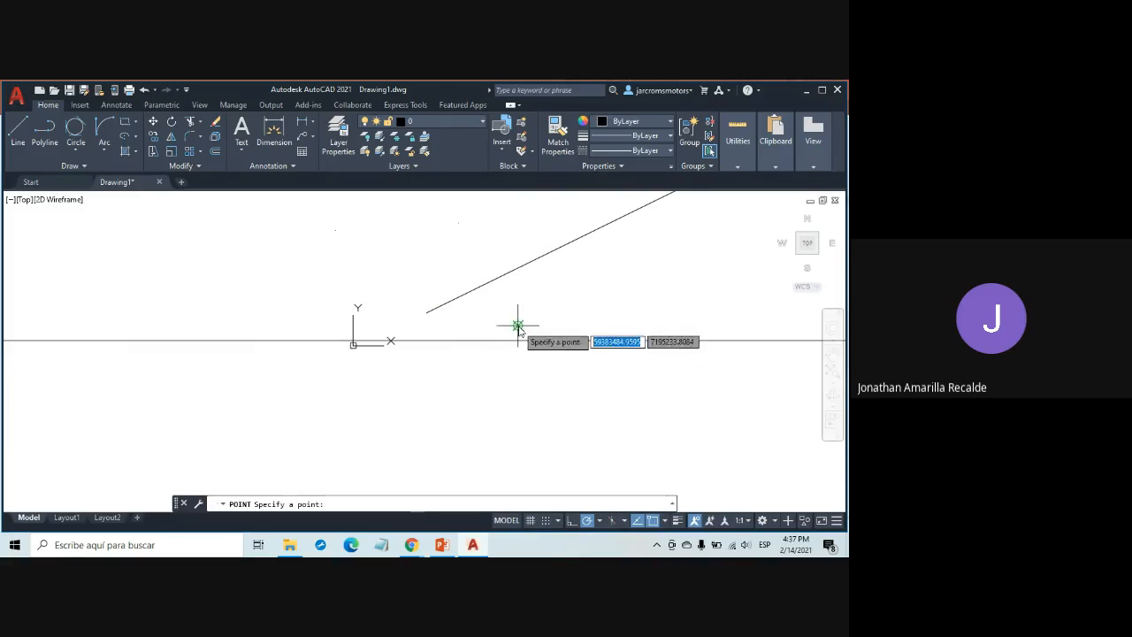
key("Escape")
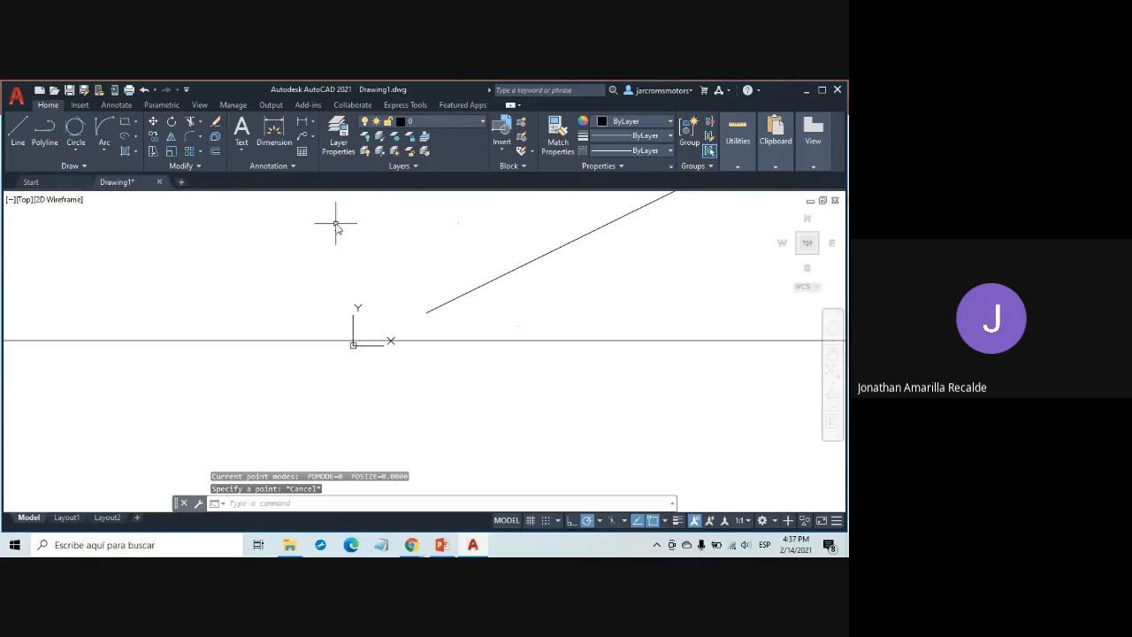
Step: Erase the construction line, the ray and all three points
left_click(10, 134)
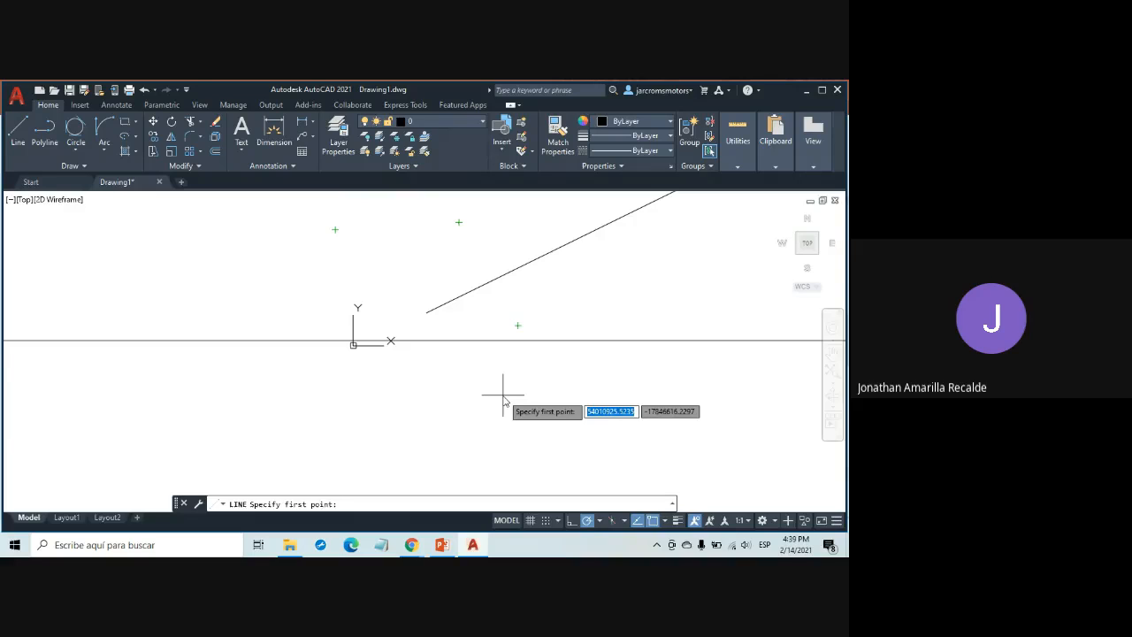
key("Escape")
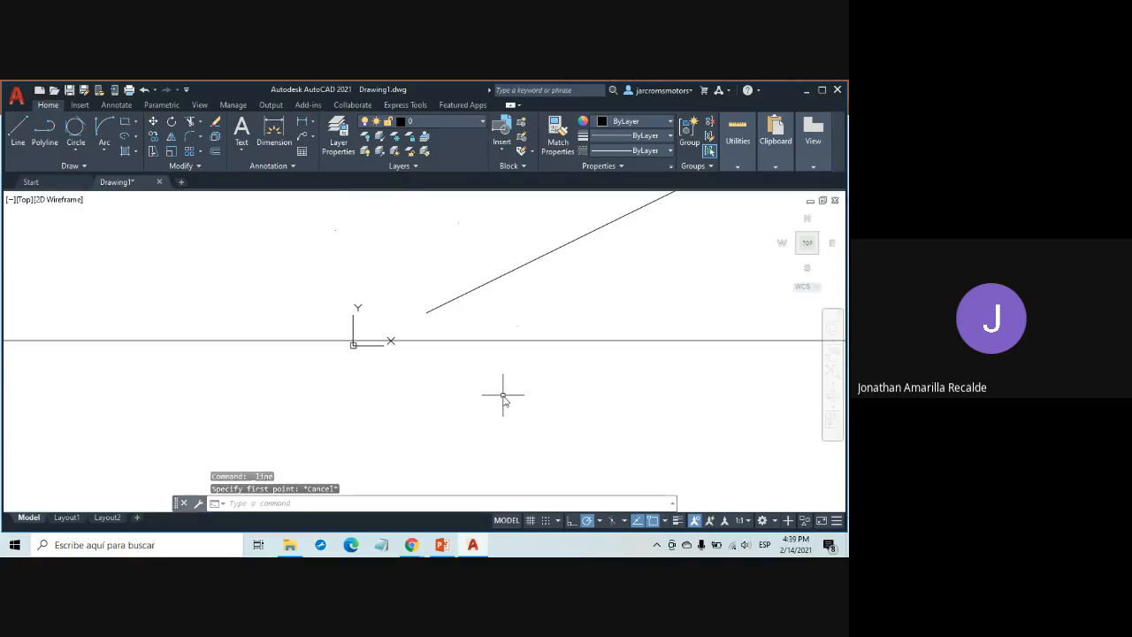
left_click(769, 406)
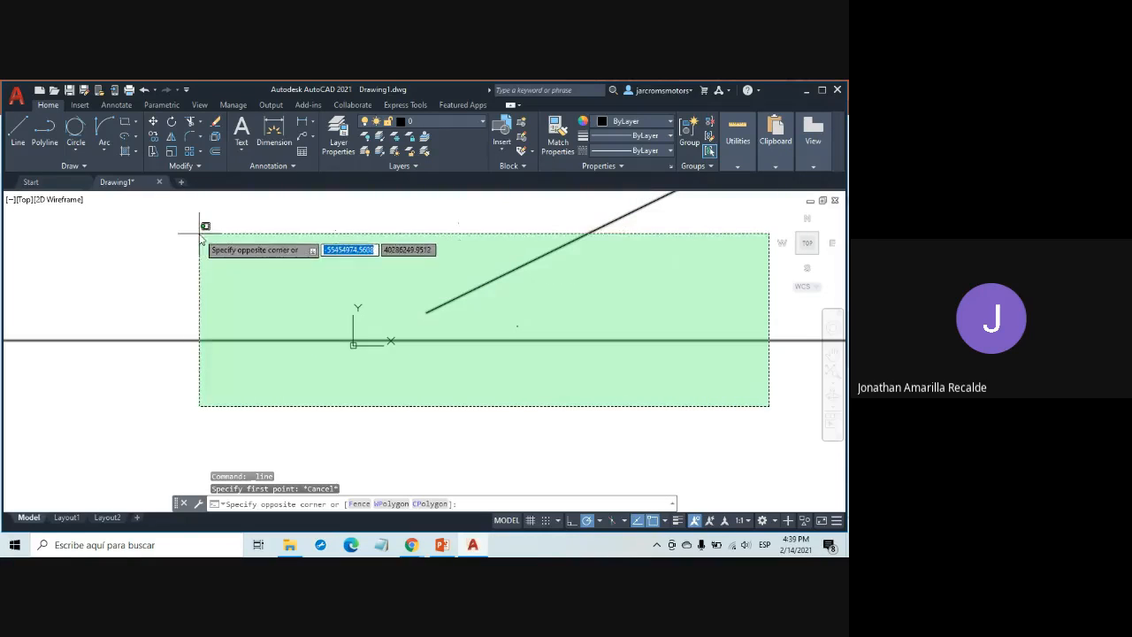
left_click(193, 208)
key("Delete")
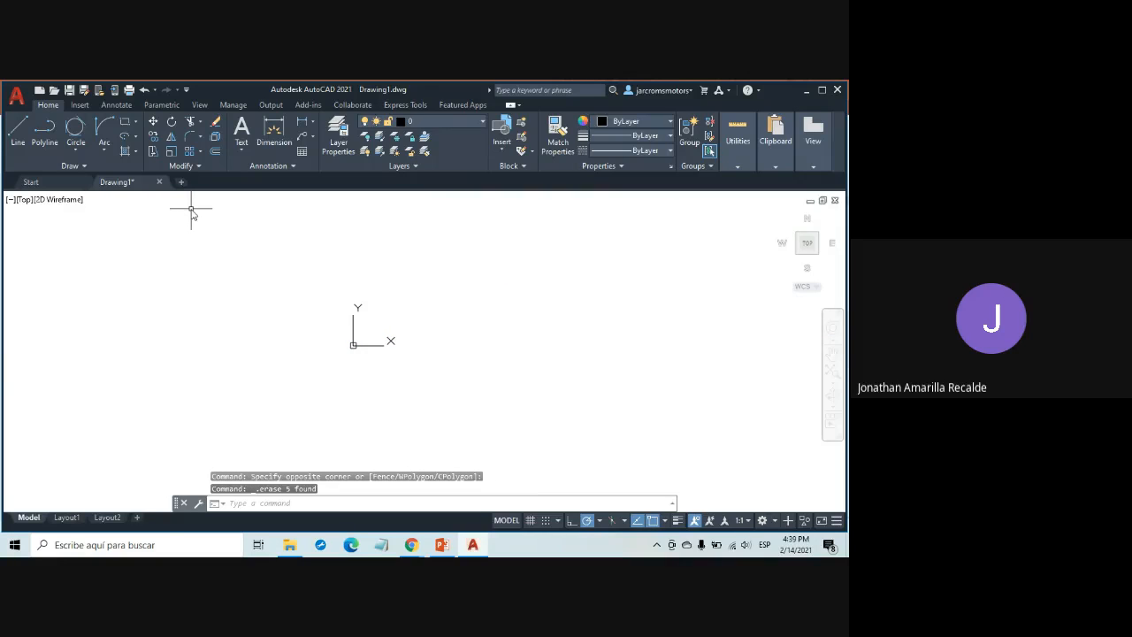
Step: Draw a circle by center and radius near the origin with a radius of 50
type("z")
key("Return")
type("e")
key("Return")
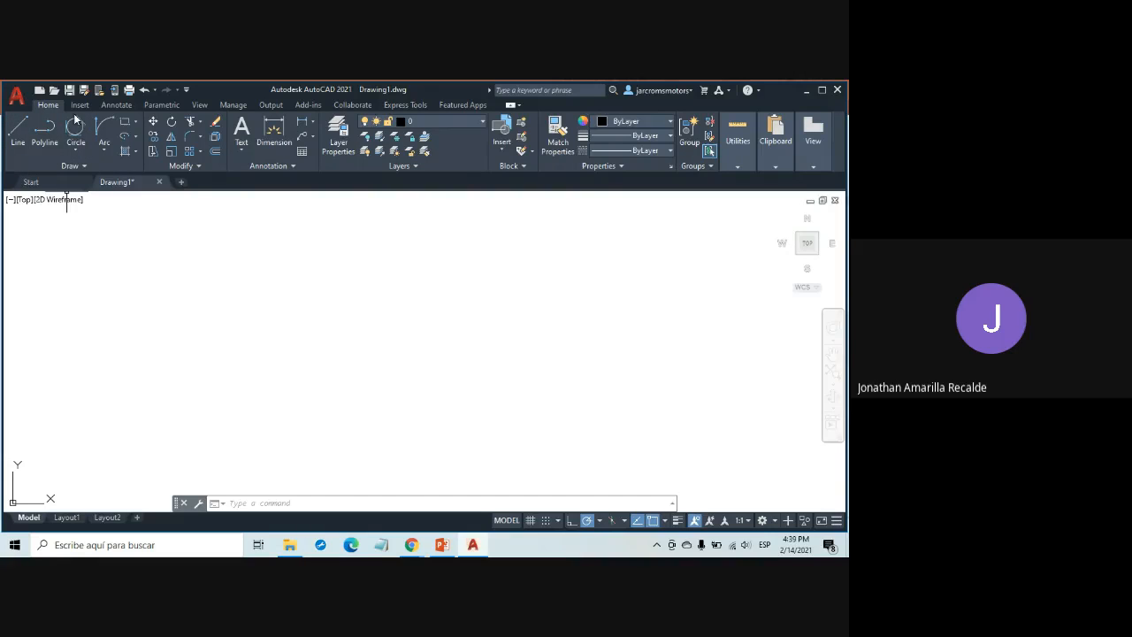
left_click(74, 147)
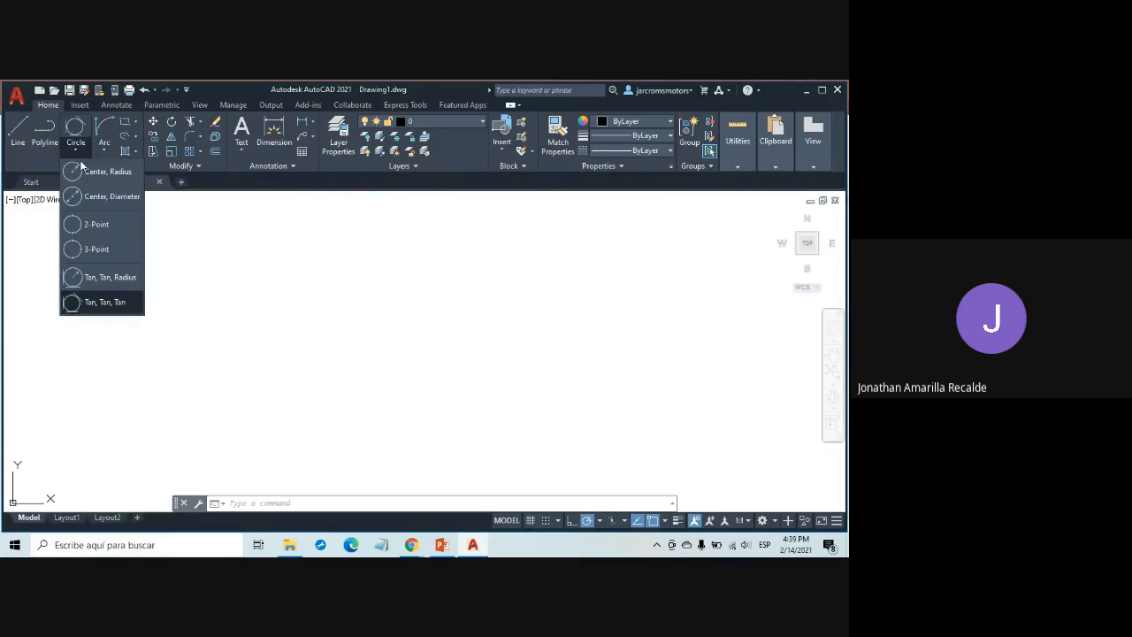
left_click(88, 170)
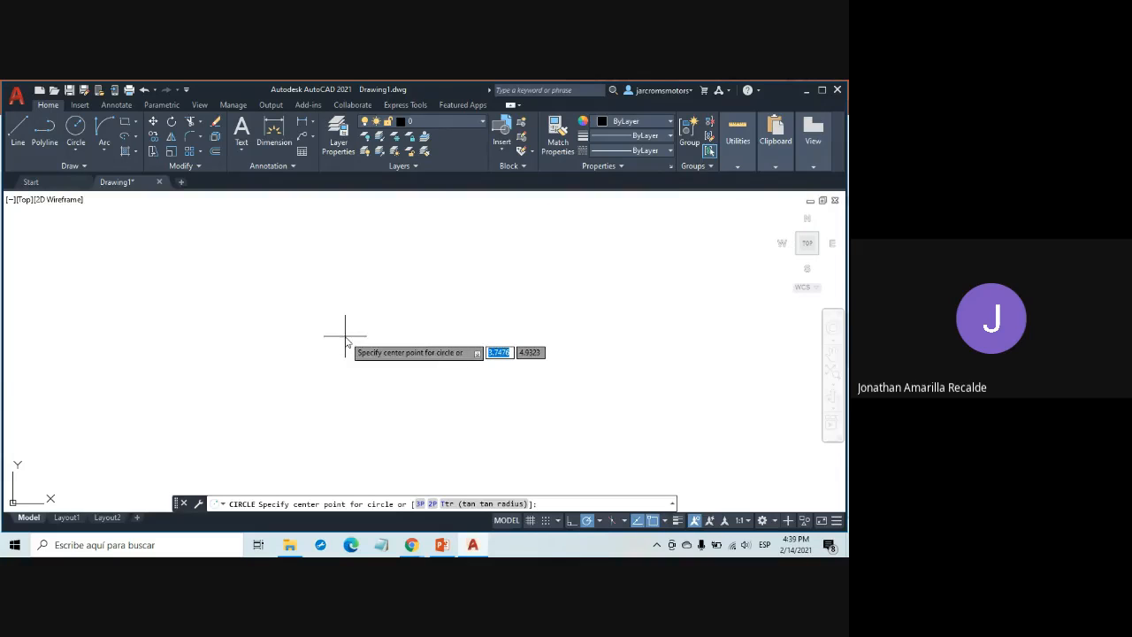
left_click(345, 336)
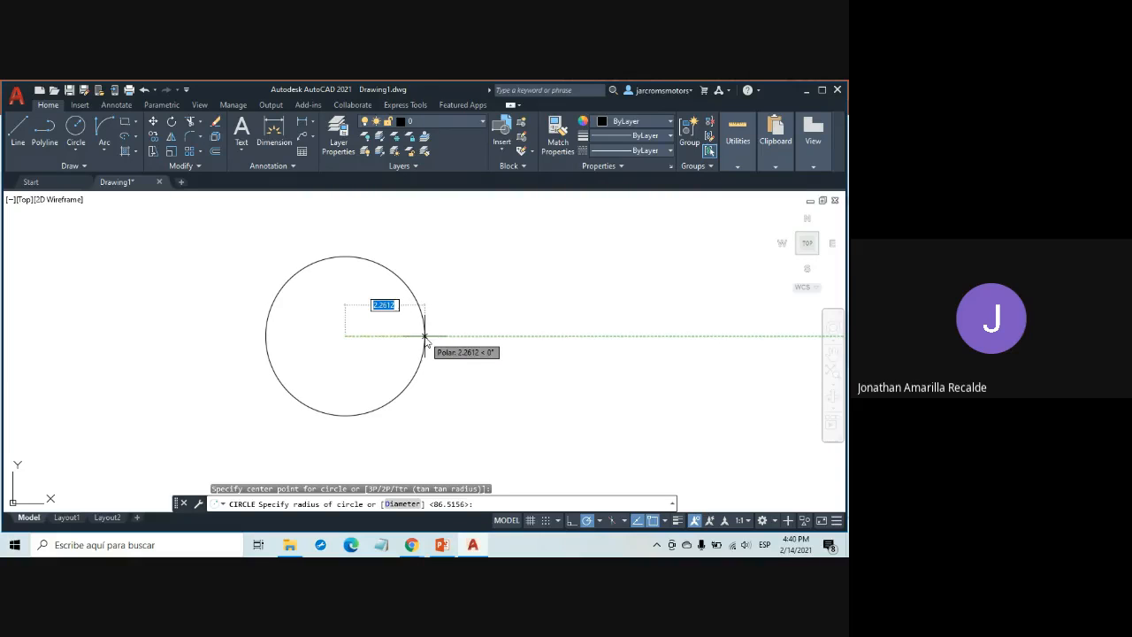
type("50")
key("Return")
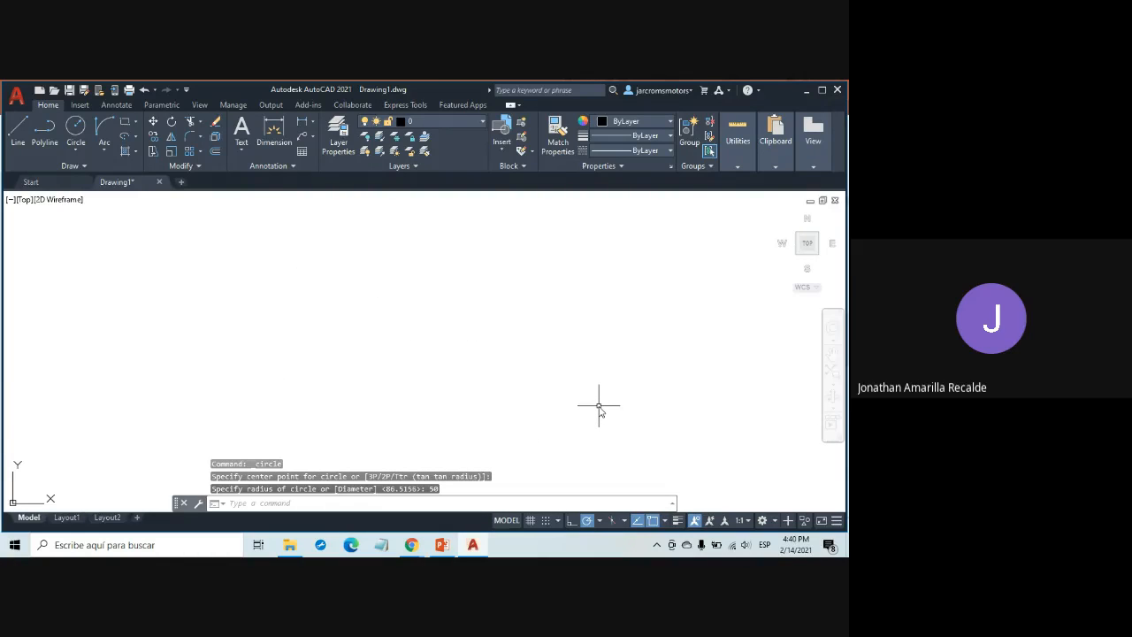
scroll(599, 406, "down", 2)
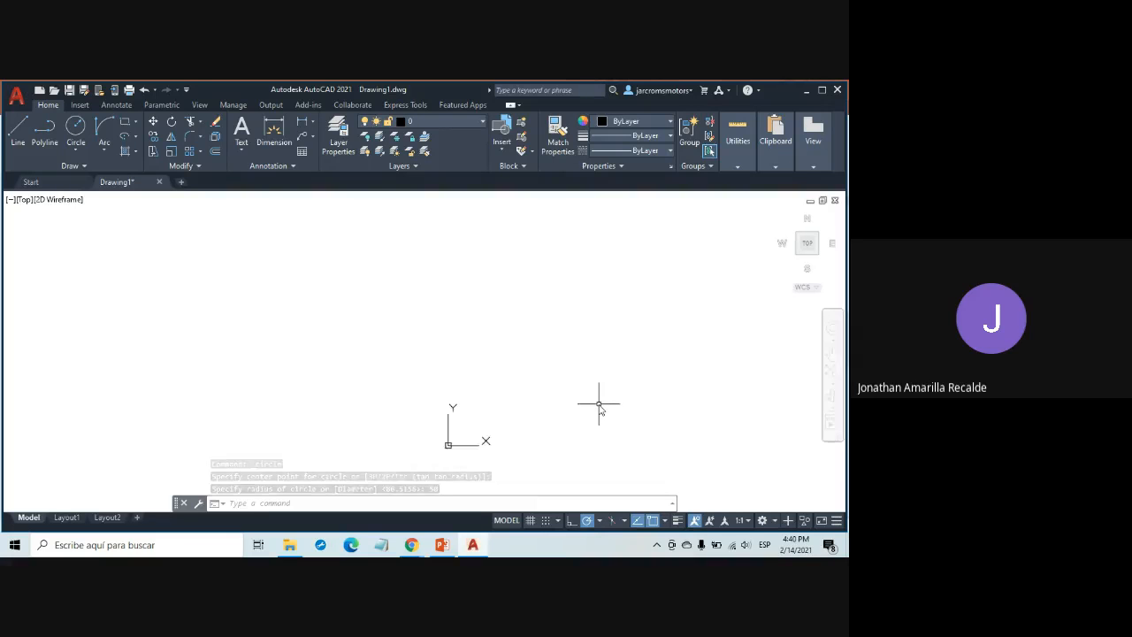
scroll(599, 407, "down", 3)
middle_click_drag(639, 399, 401, 325)
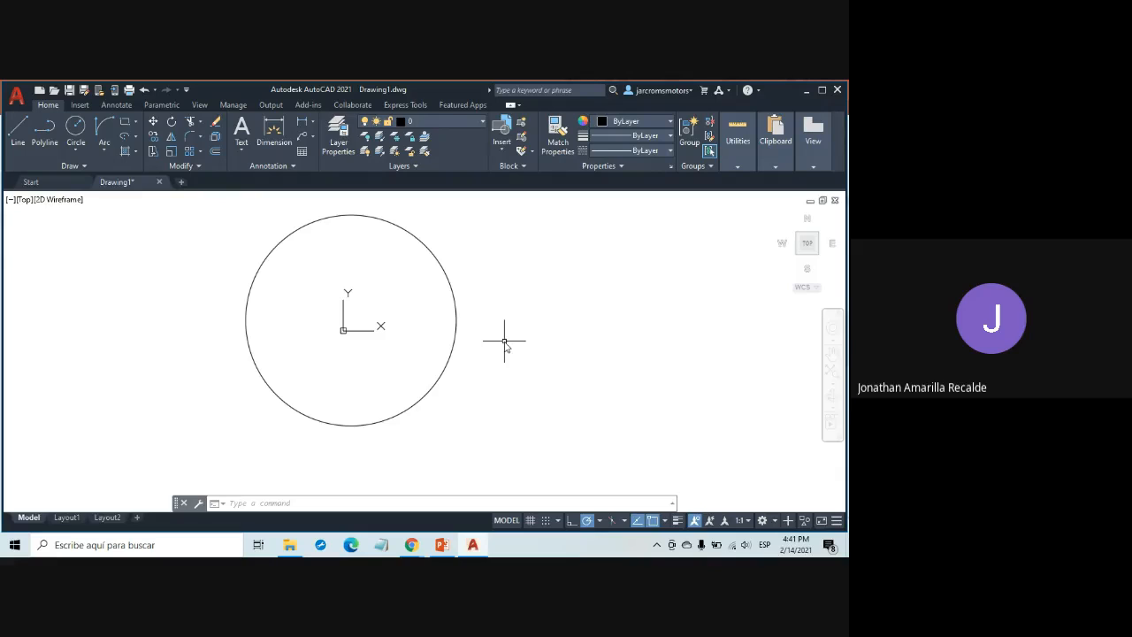
Step: Draw a second circle by center and diameter to the right of the first, with a diameter of 100
scroll(505, 341, "down", 6)
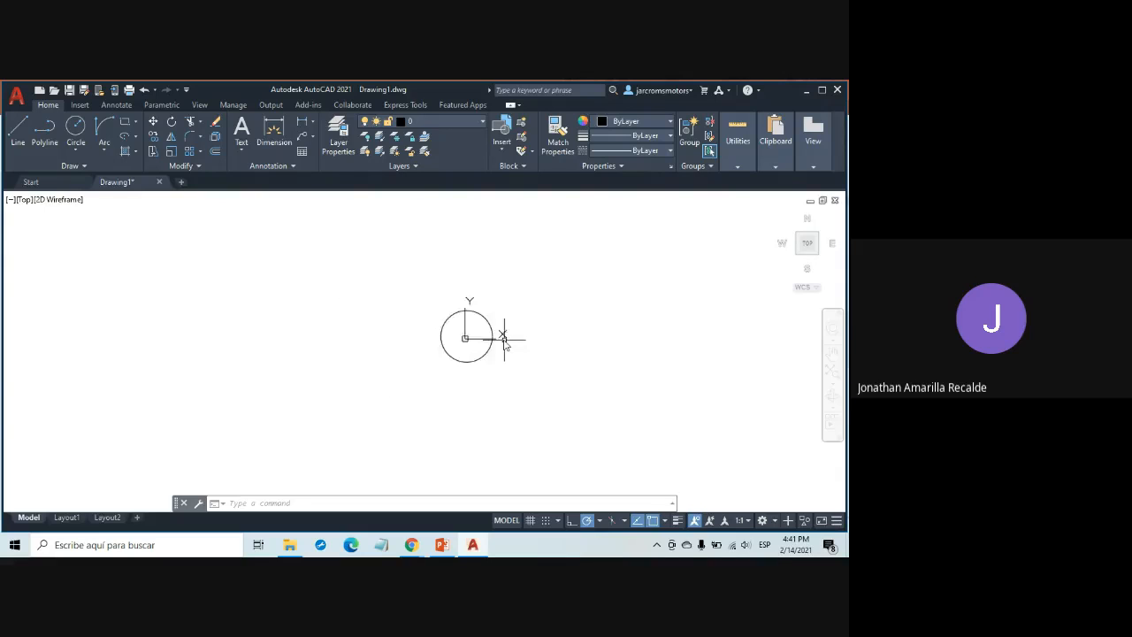
scroll(475, 326, "up", 4)
middle_click_drag(550, 386, 423, 370)
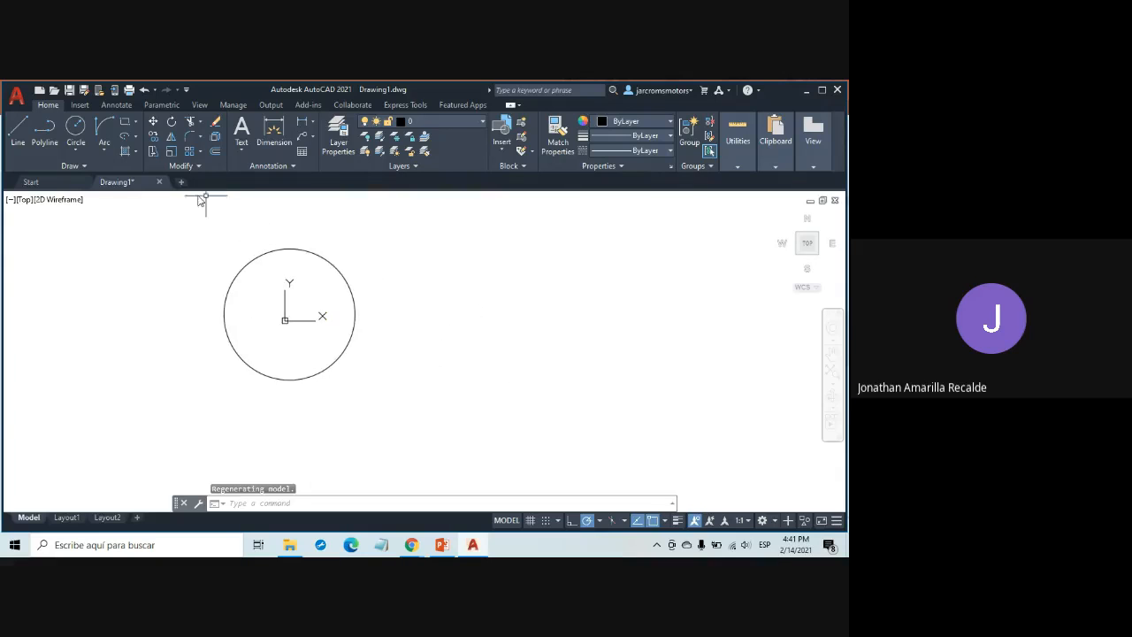
left_click(78, 146)
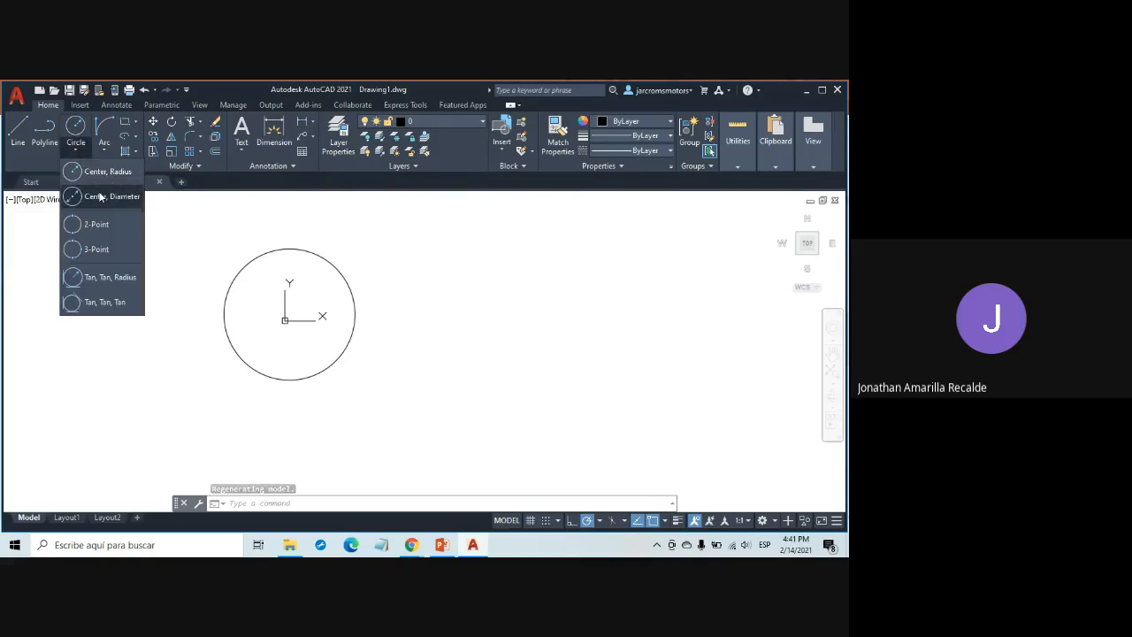
left_click(100, 196)
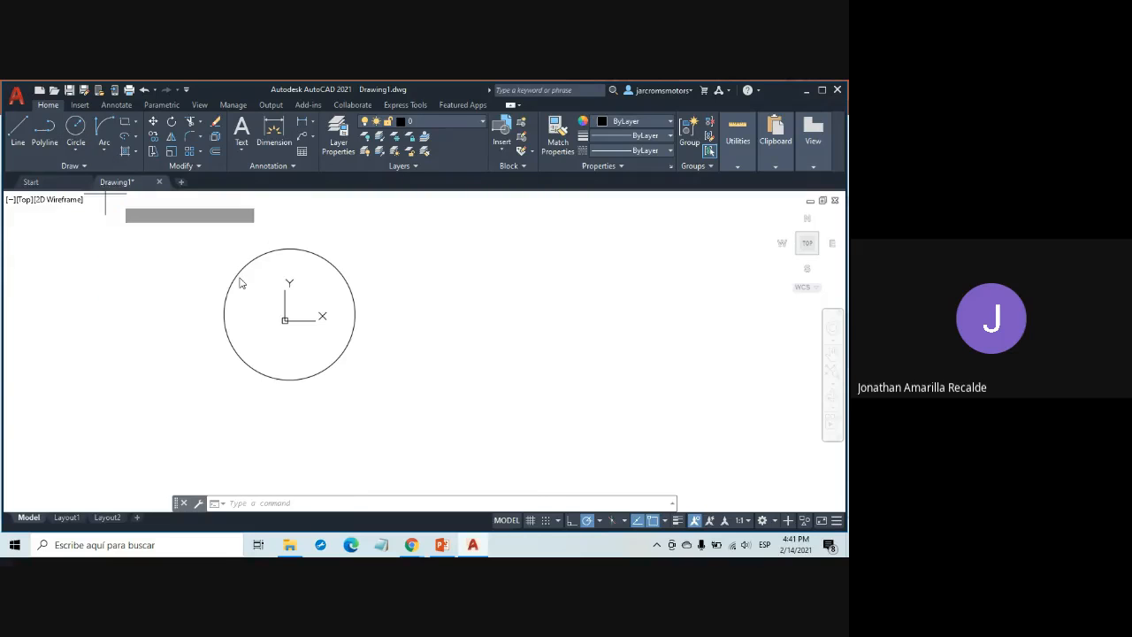
left_click(440, 314)
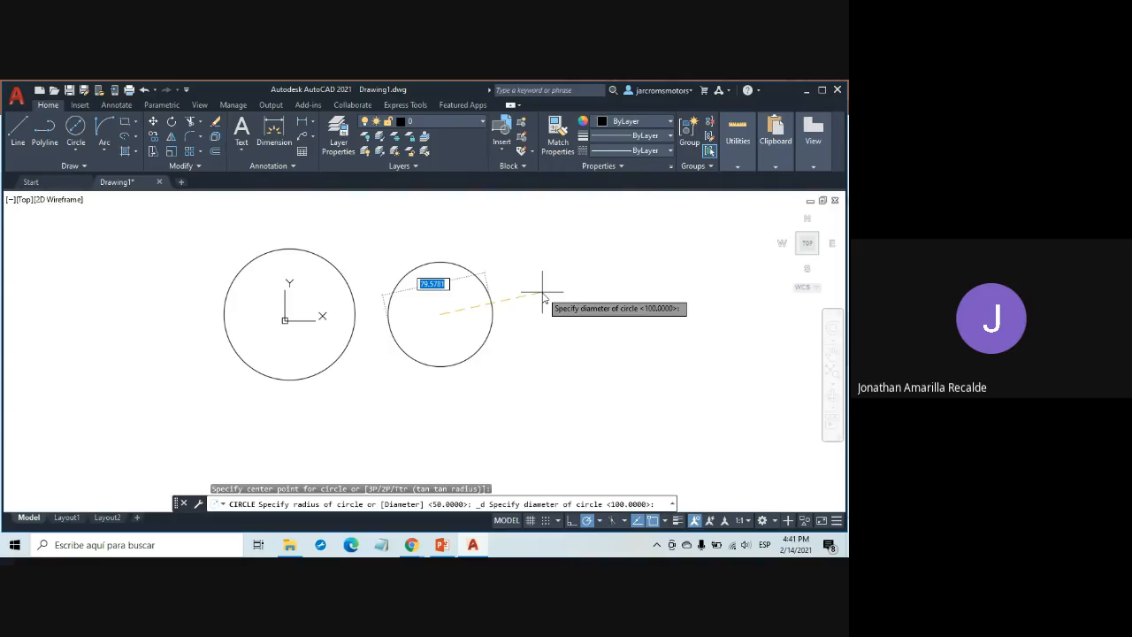
type("100")
key("Return")
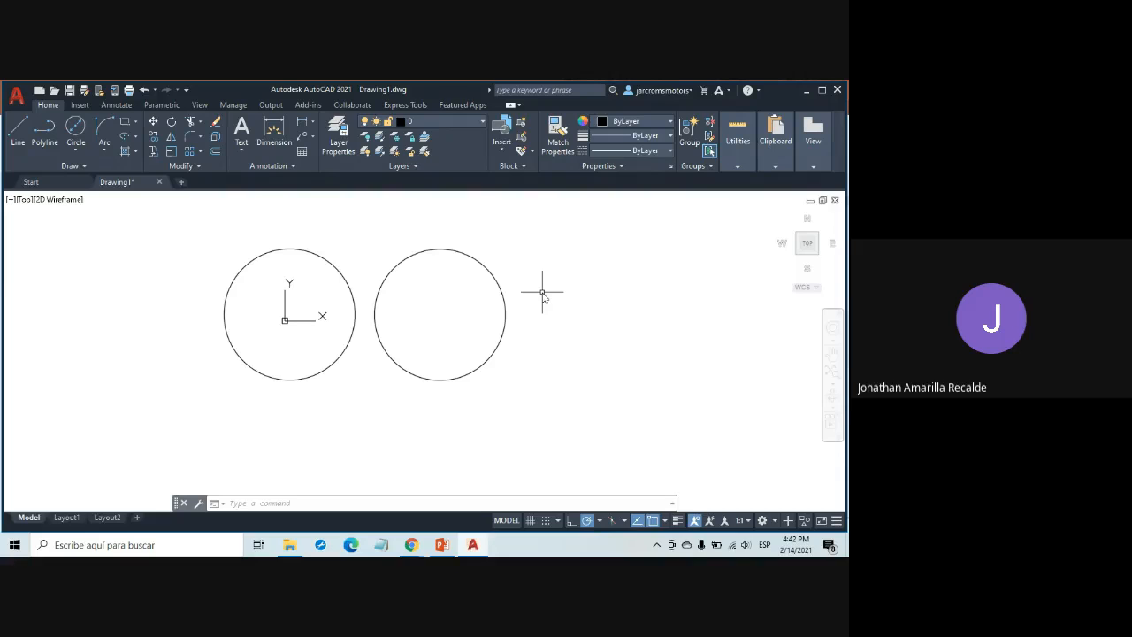
Step: Draw a 2-Point circle whose diameter runs from the center of the first circle to the center of the second
left_click(74, 151)
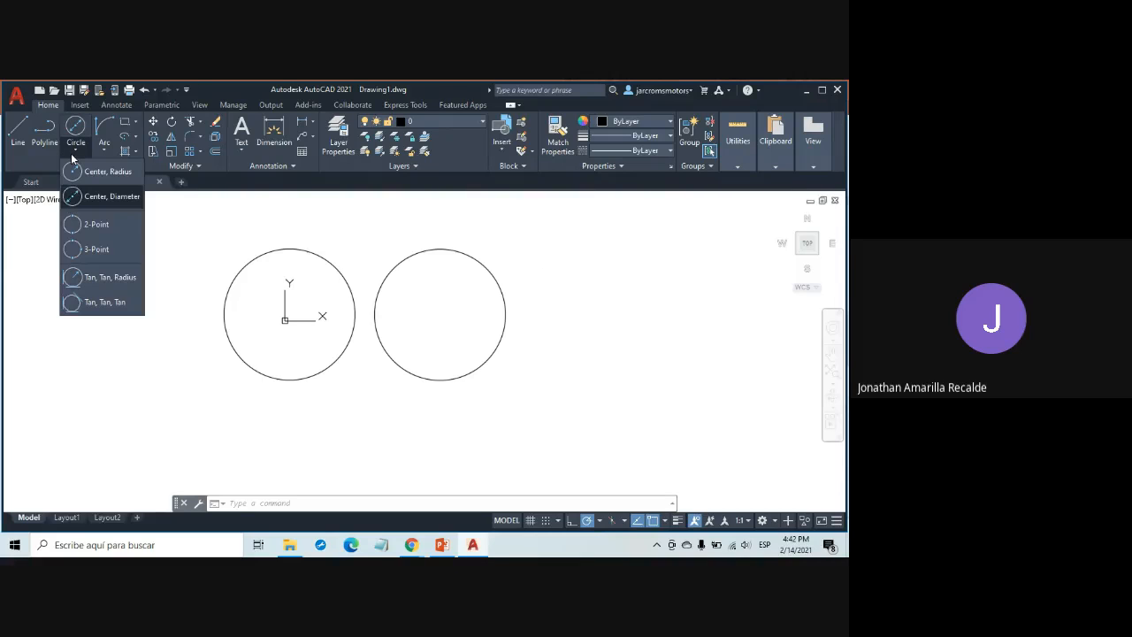
left_click(94, 224)
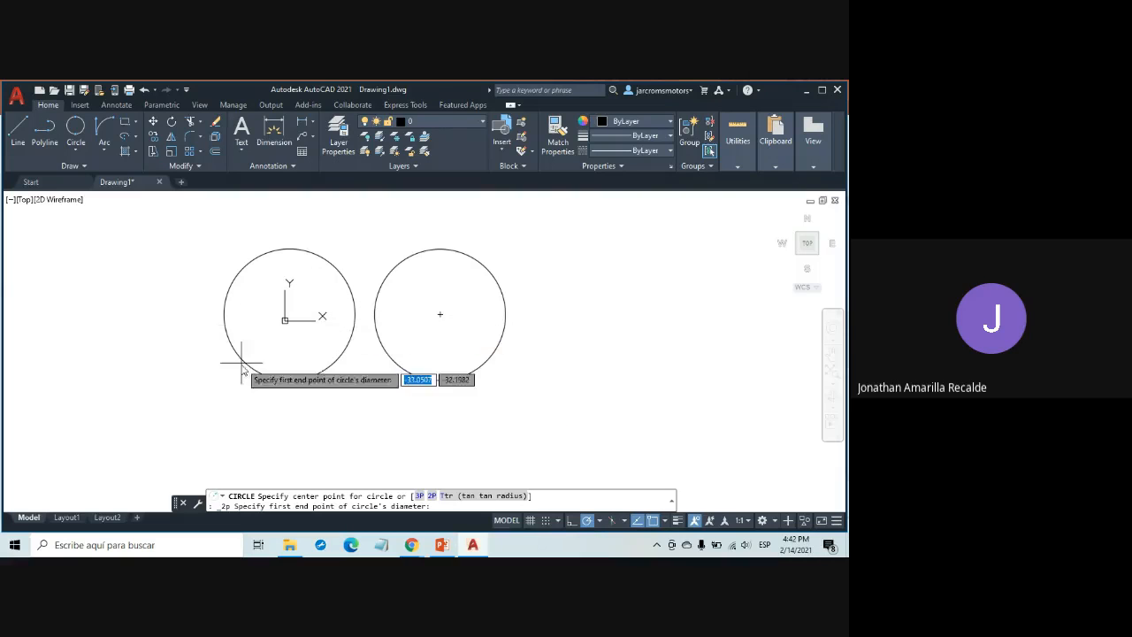
left_click(290, 316)
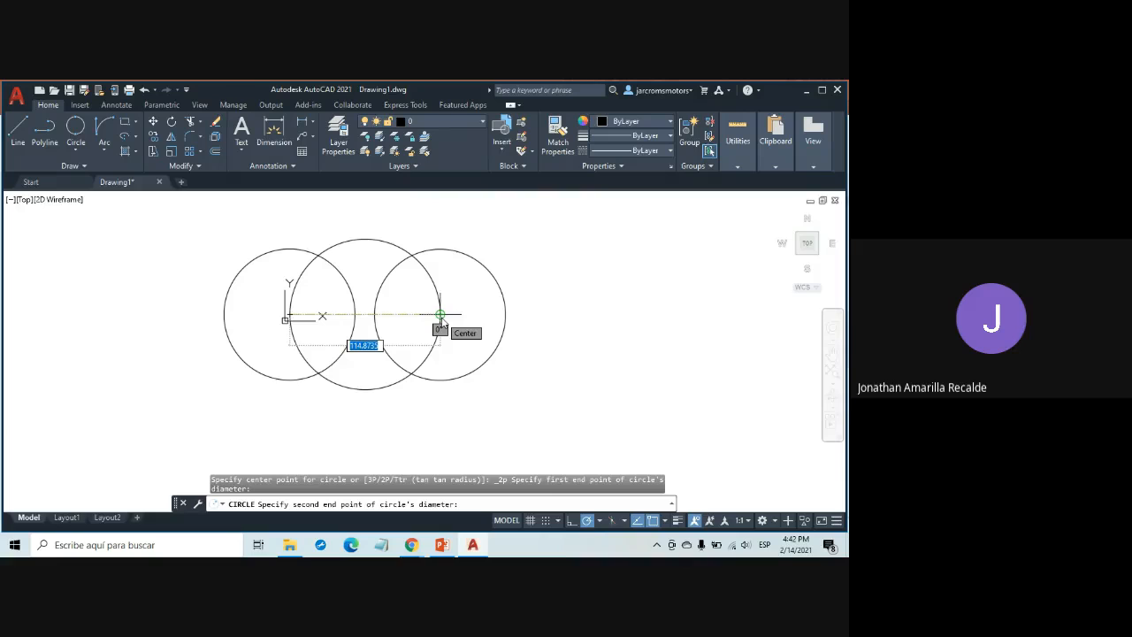
left_click(441, 316)
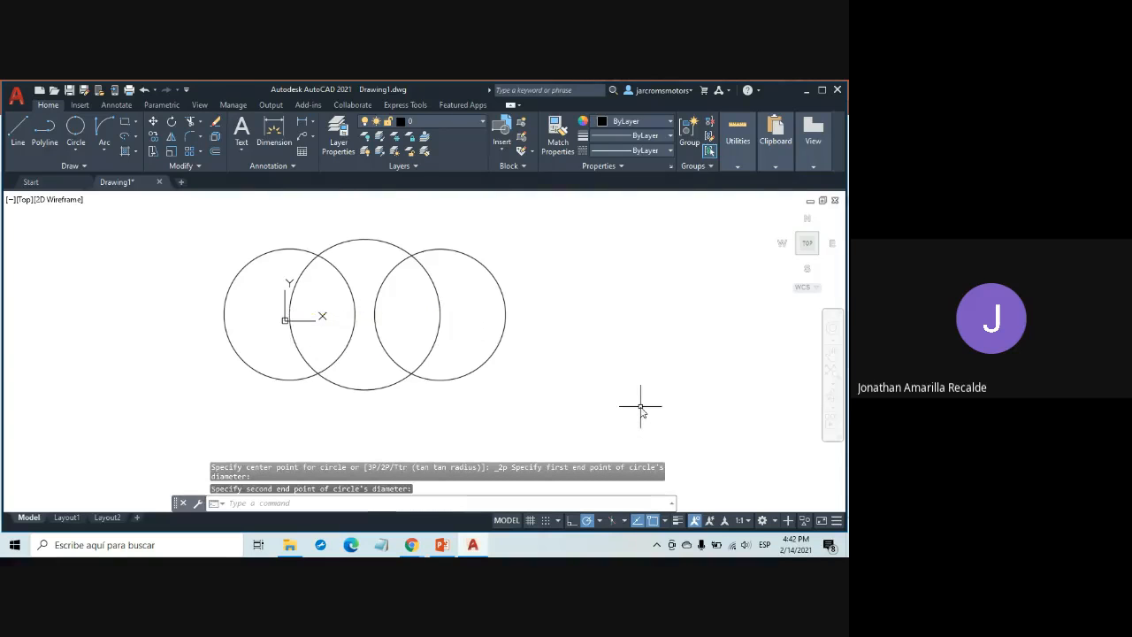
scroll(631, 407, "down", 4)
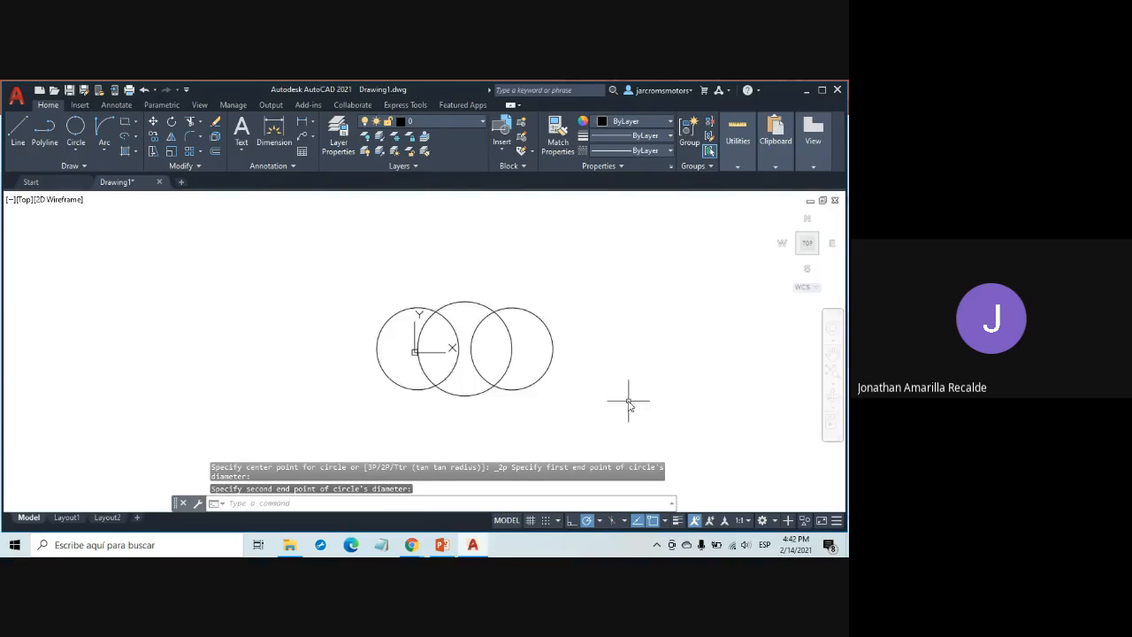
scroll(384, 303, "up", 4)
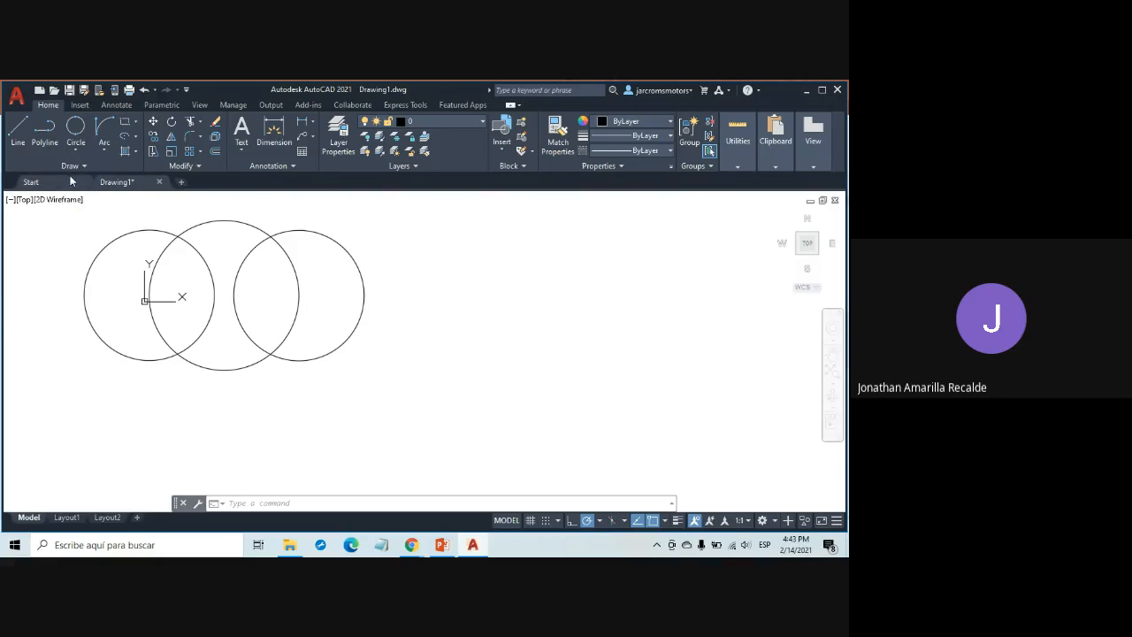
Step: Draw a 3-Point circle with a radius of about 69, well to the right of the three overlapping circles
left_click(84, 146)
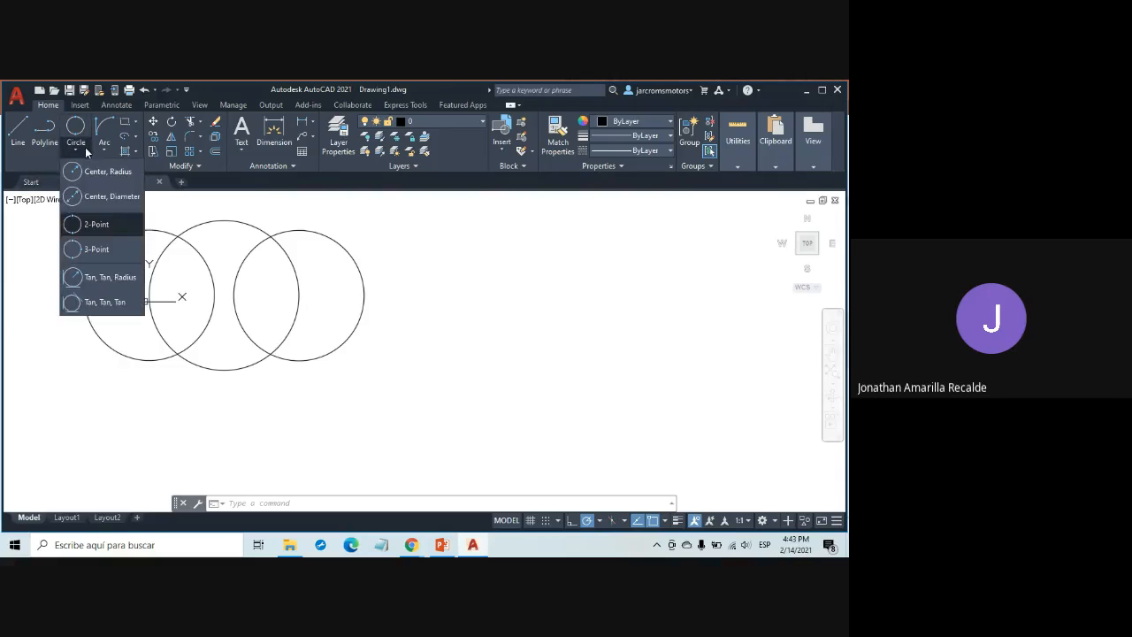
left_click(103, 254)
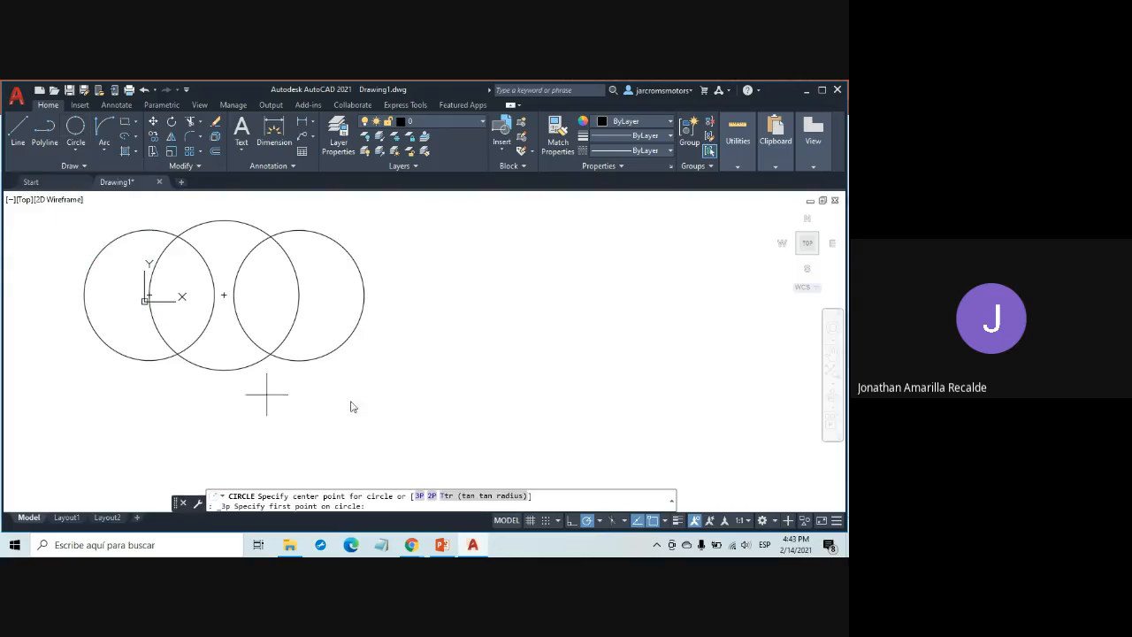
left_click(510, 333)
left_click(656, 290)
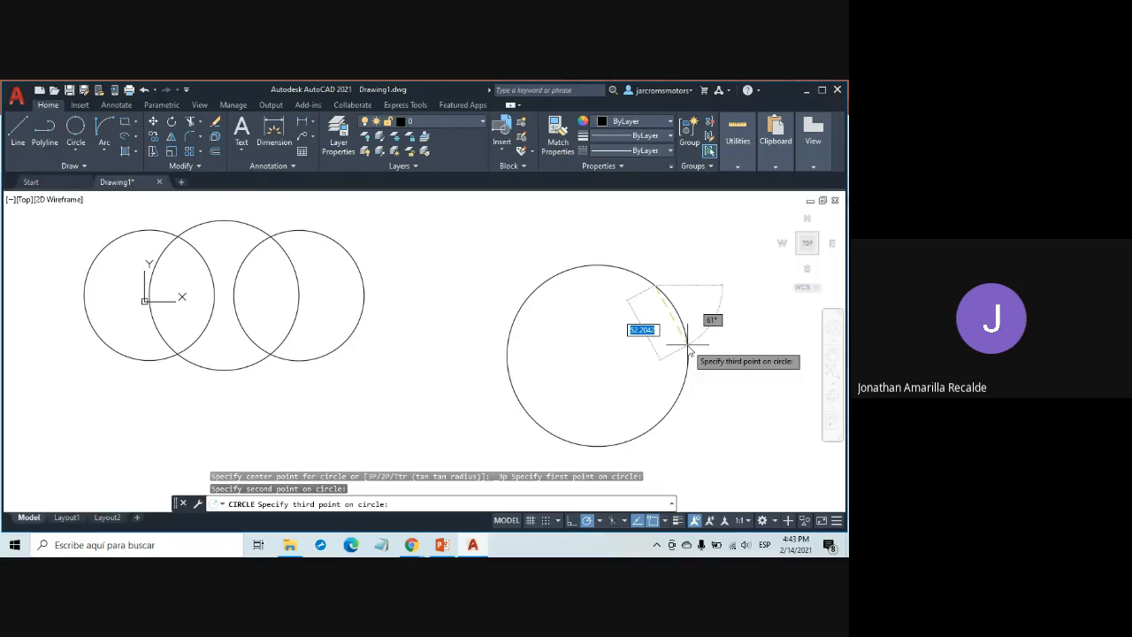
left_click(688, 351)
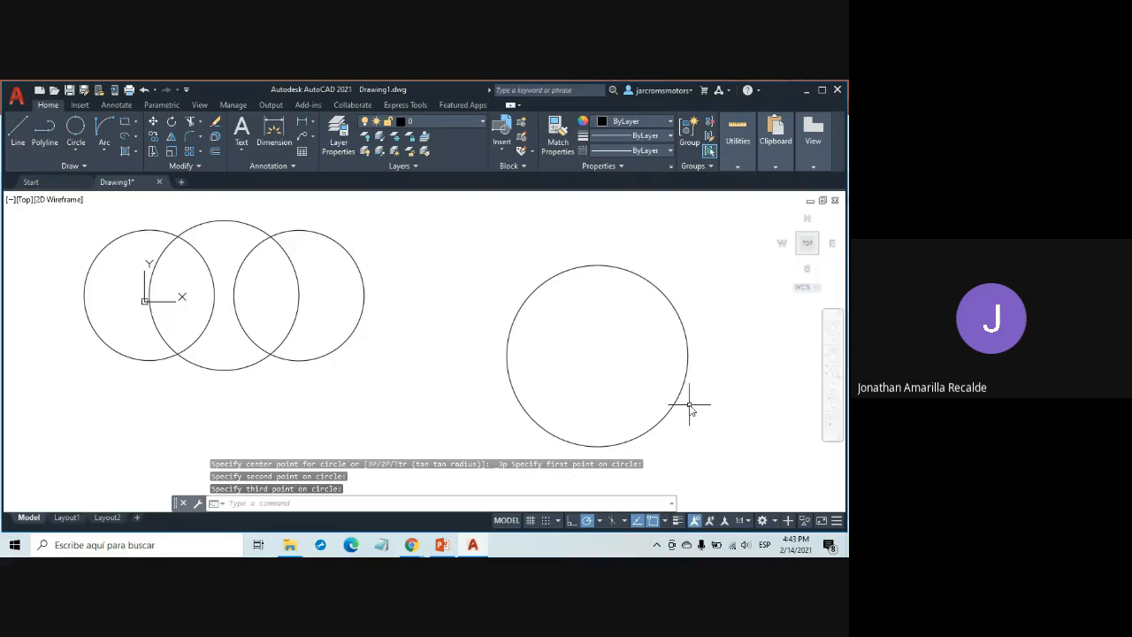
scroll(685, 398, "down", 3)
scroll(679, 392, "up", 2)
middle_click_drag(678, 392, 429, 332)
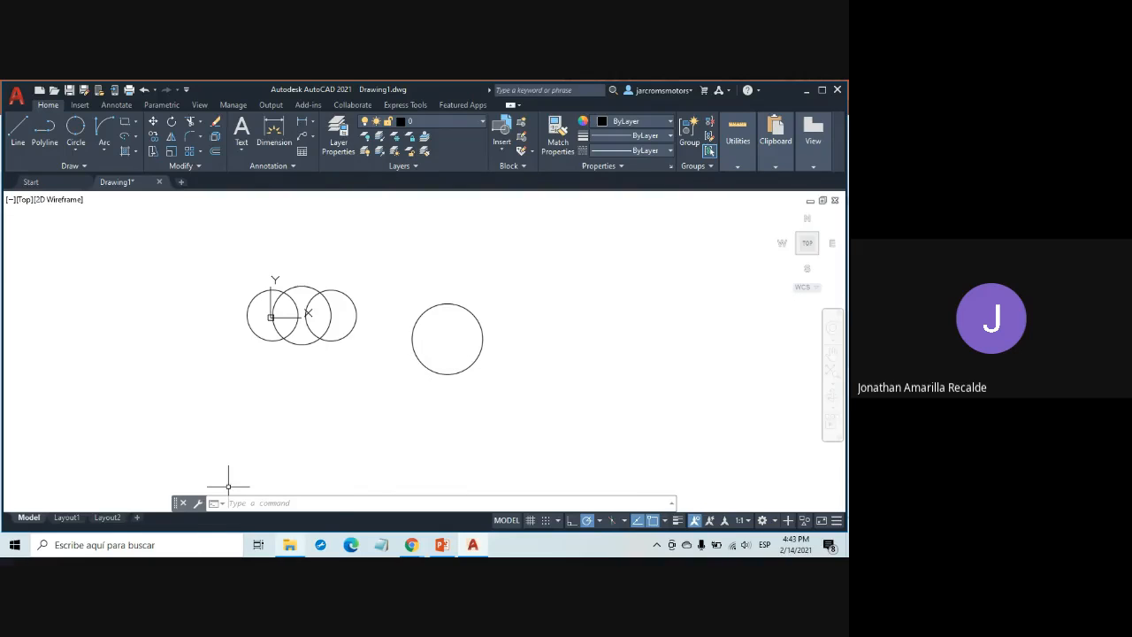
mouse_move(294, 549)
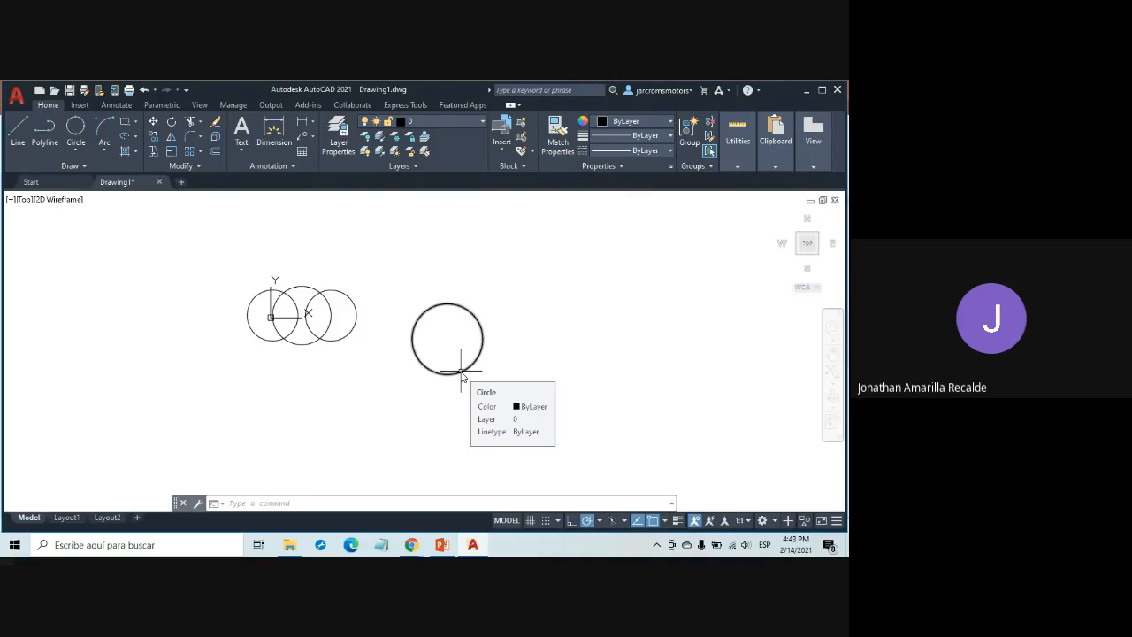
Step: Try a Tan, Tan, Radius circle of radius 120 below the middle and right overlapping circles, and erase it
left_click(74, 147)
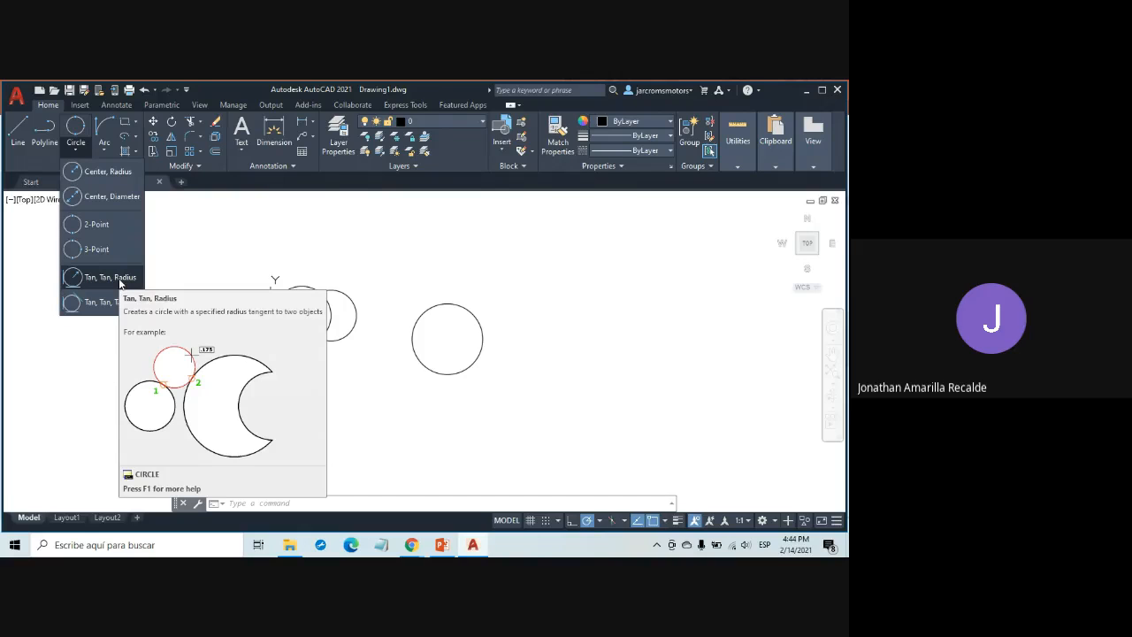
left_click(120, 281)
scroll(307, 387, "up", 4)
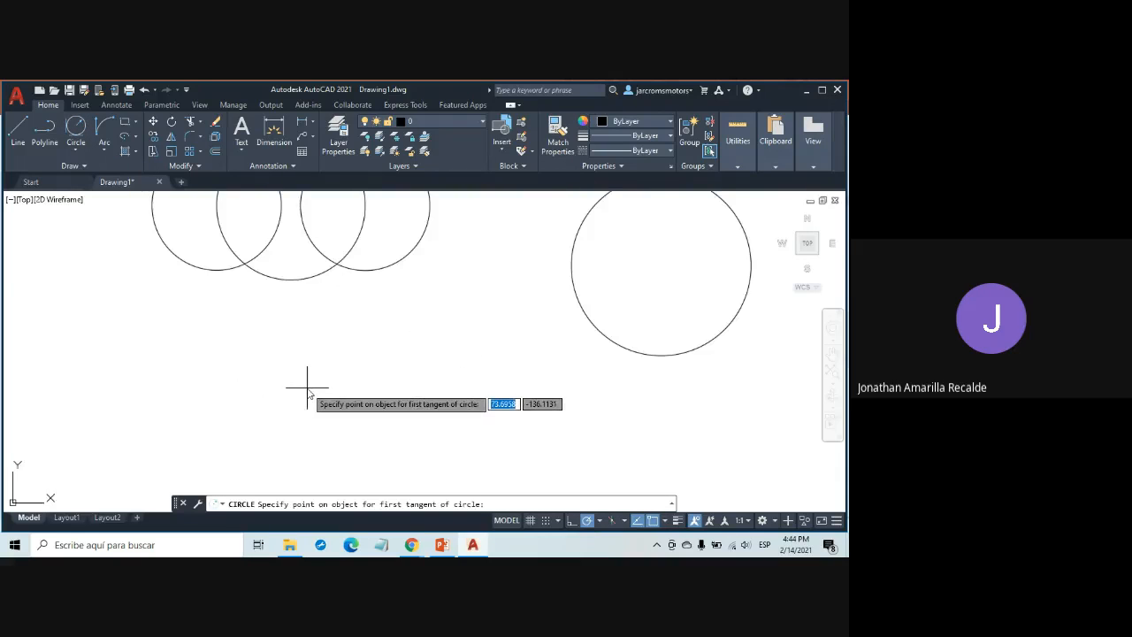
scroll(345, 383, "down", 4)
scroll(389, 380, "up", 2)
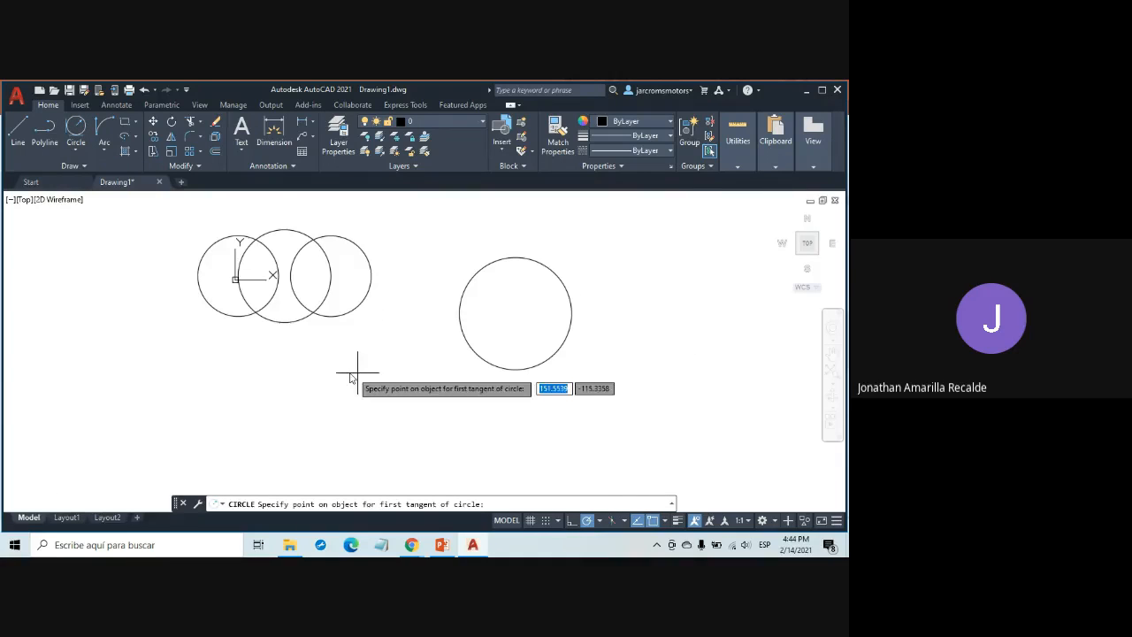
scroll(318, 383, "up", 2)
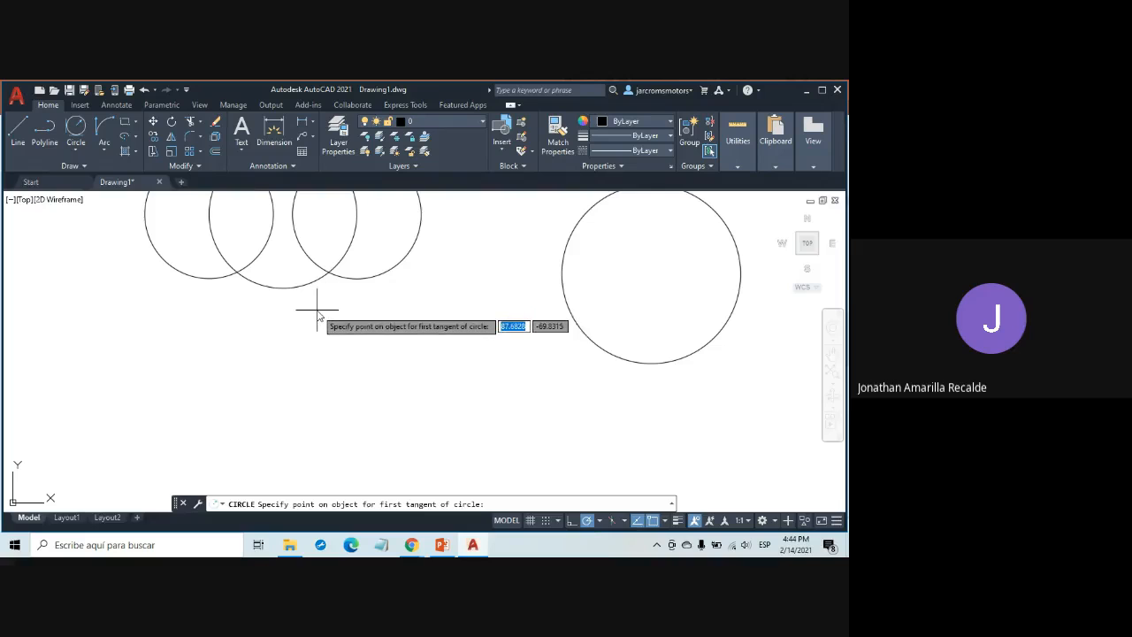
scroll(317, 314, "down", 2)
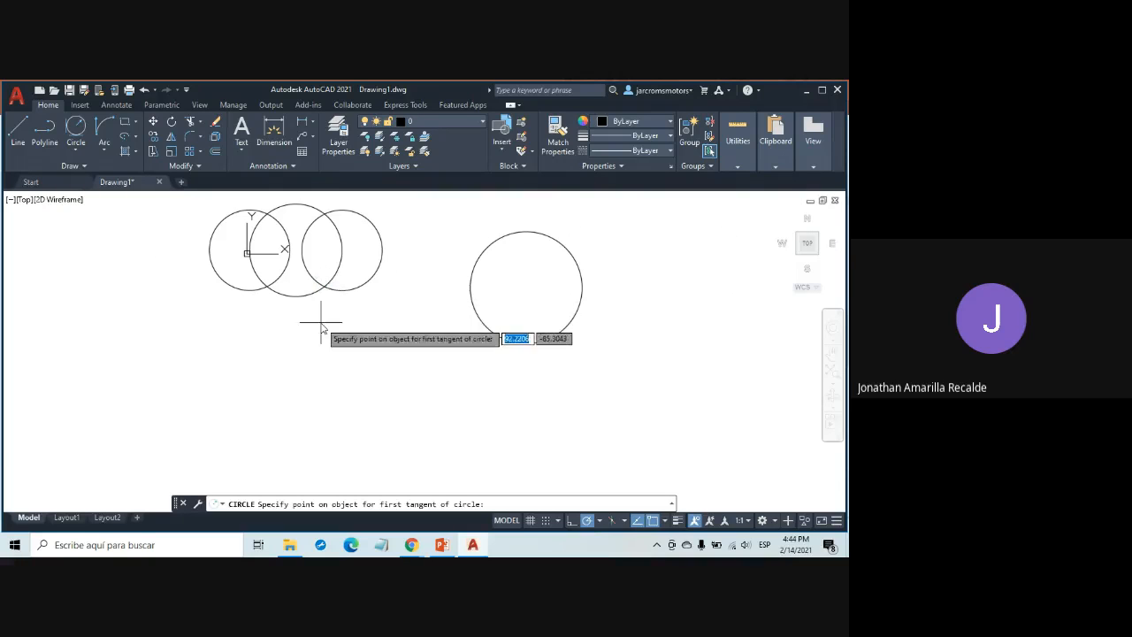
left_click(301, 298)
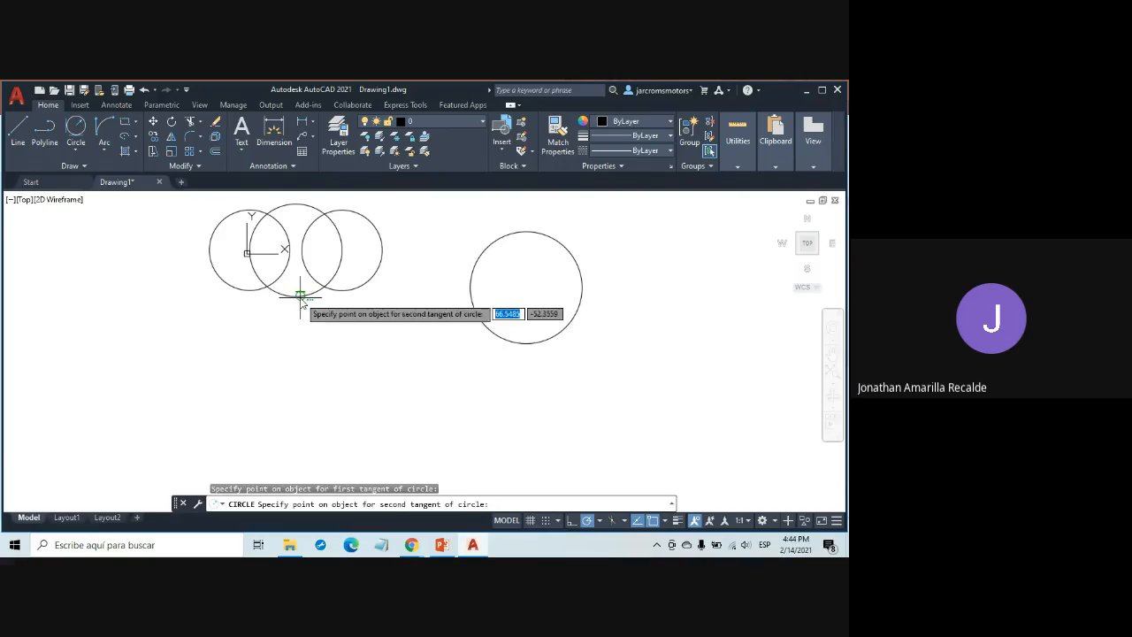
left_click(345, 292)
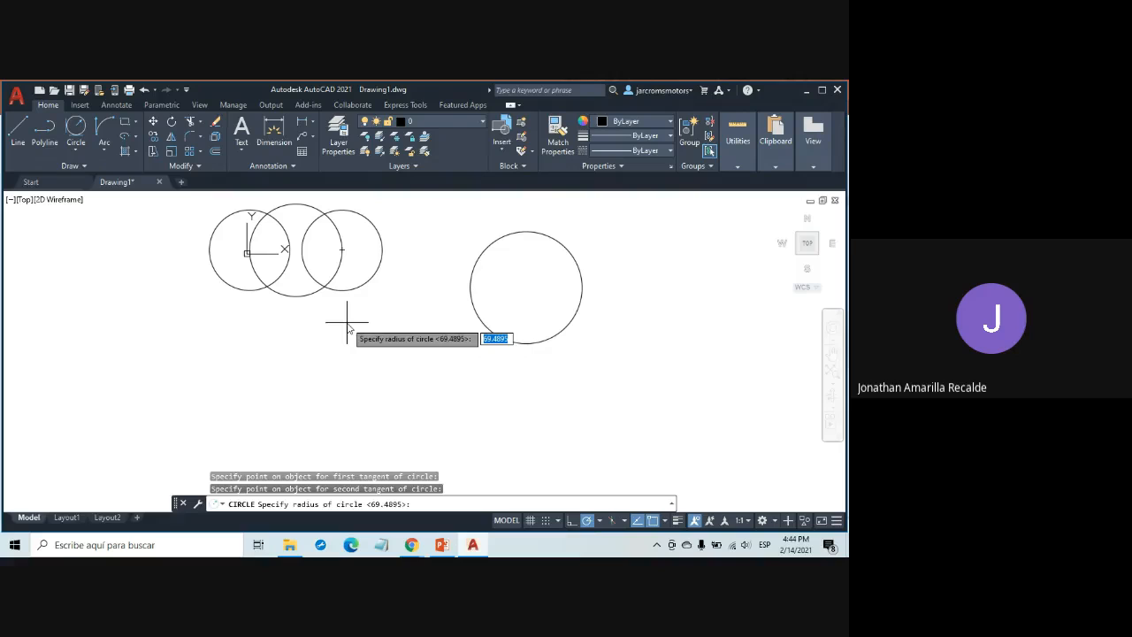
type("120")
key("Return")
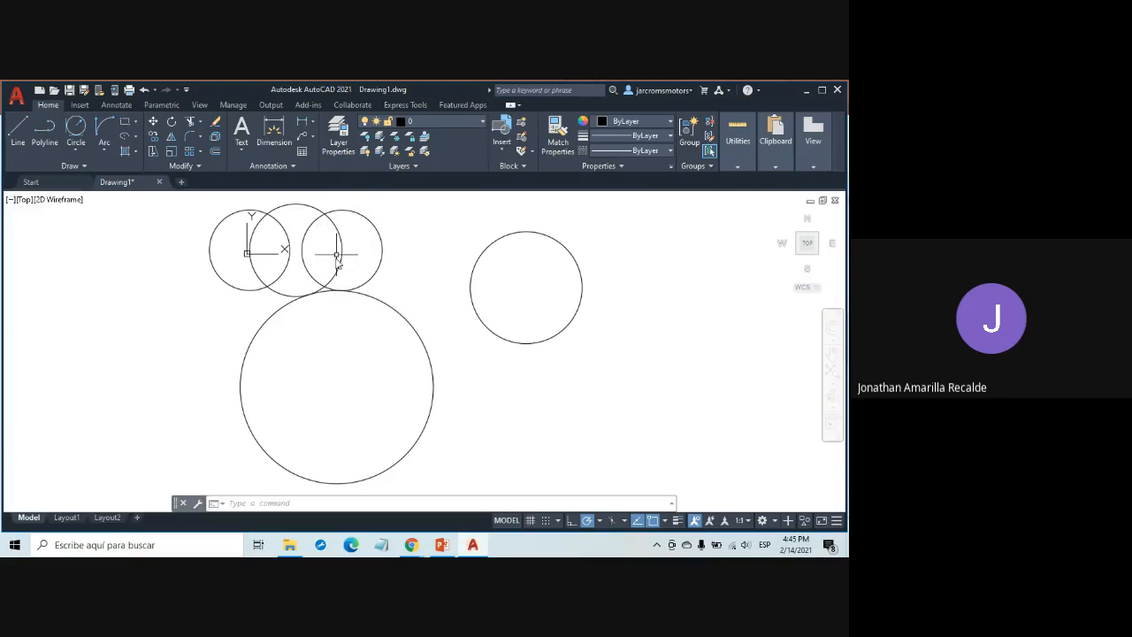
left_click(373, 301)
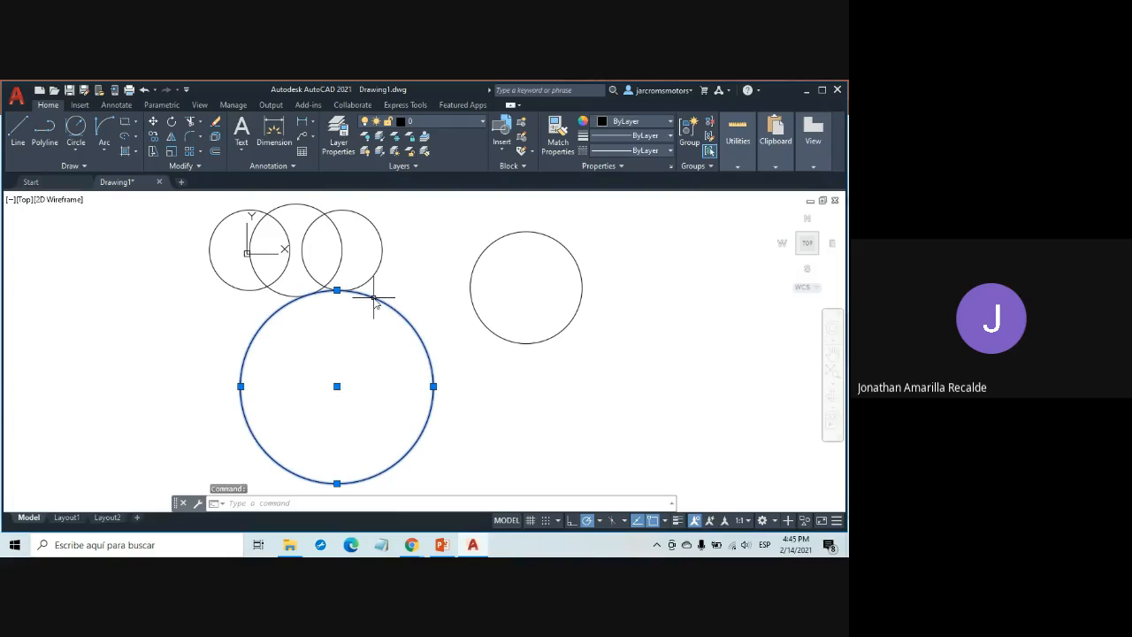
key("Delete")
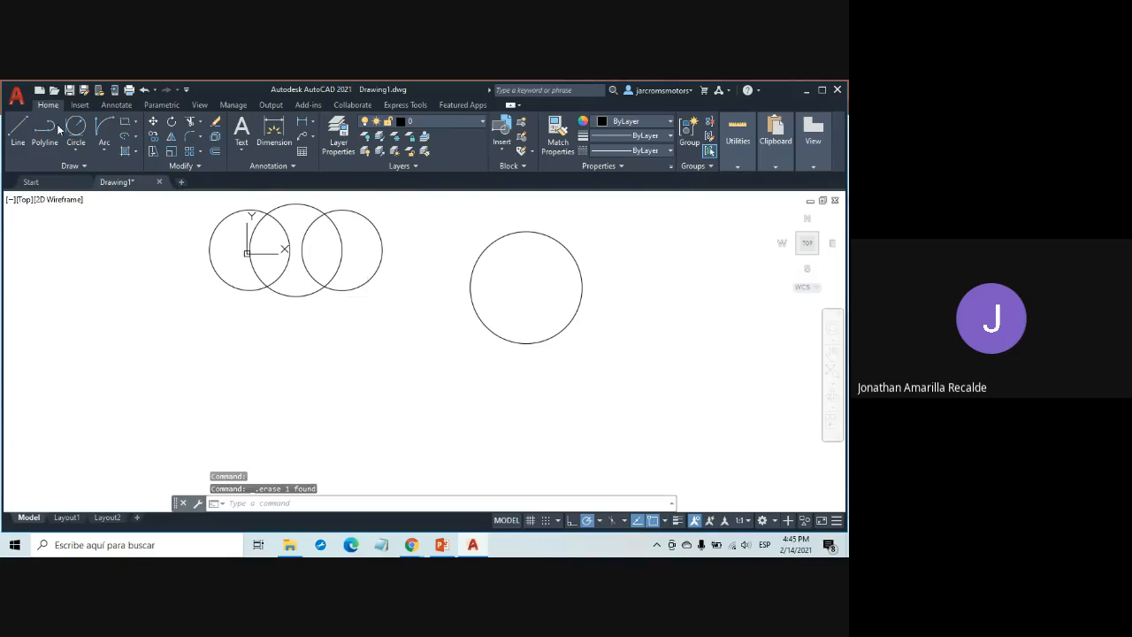
Step: Redraw the circle of radius 120 tangent to the same two overlapping circles, and erase it again
left_click(78, 144)
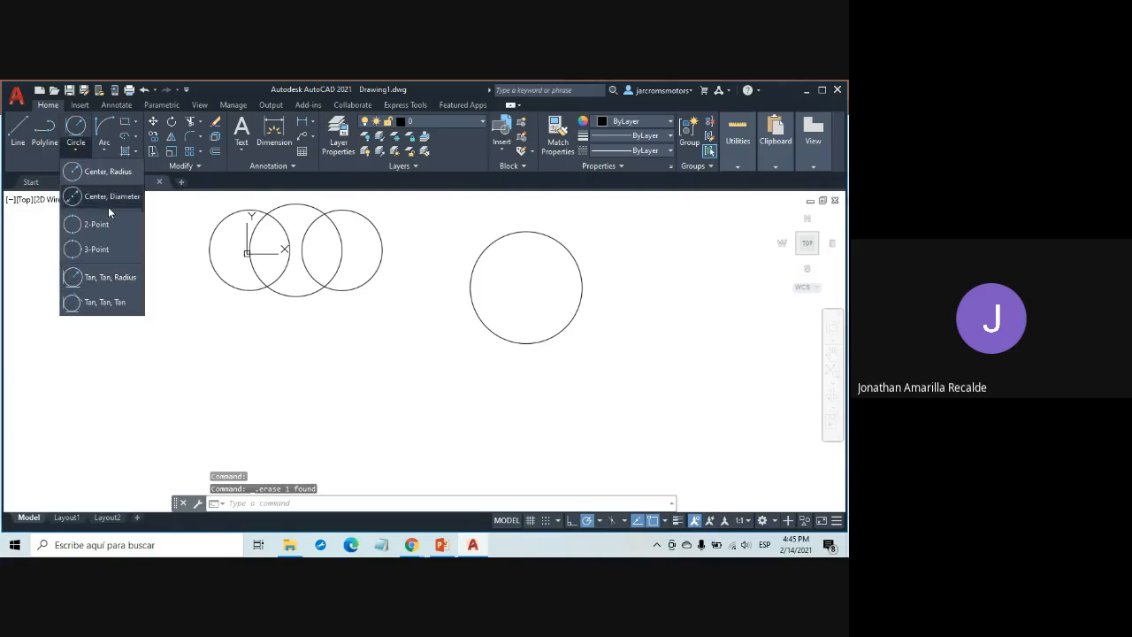
left_click(113, 278)
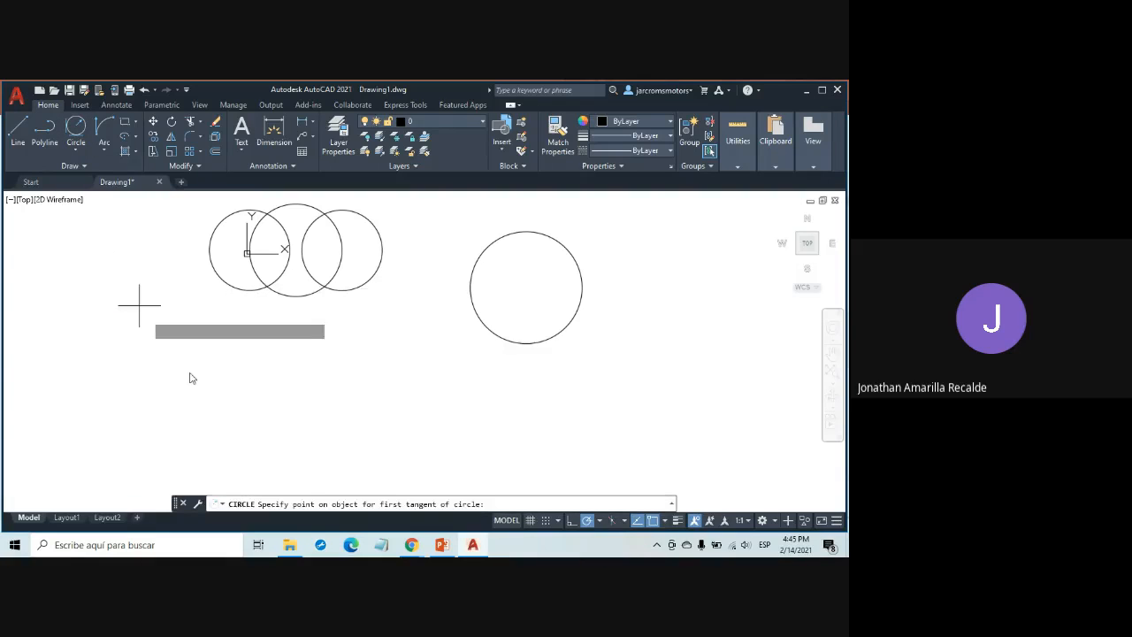
left_click(305, 293)
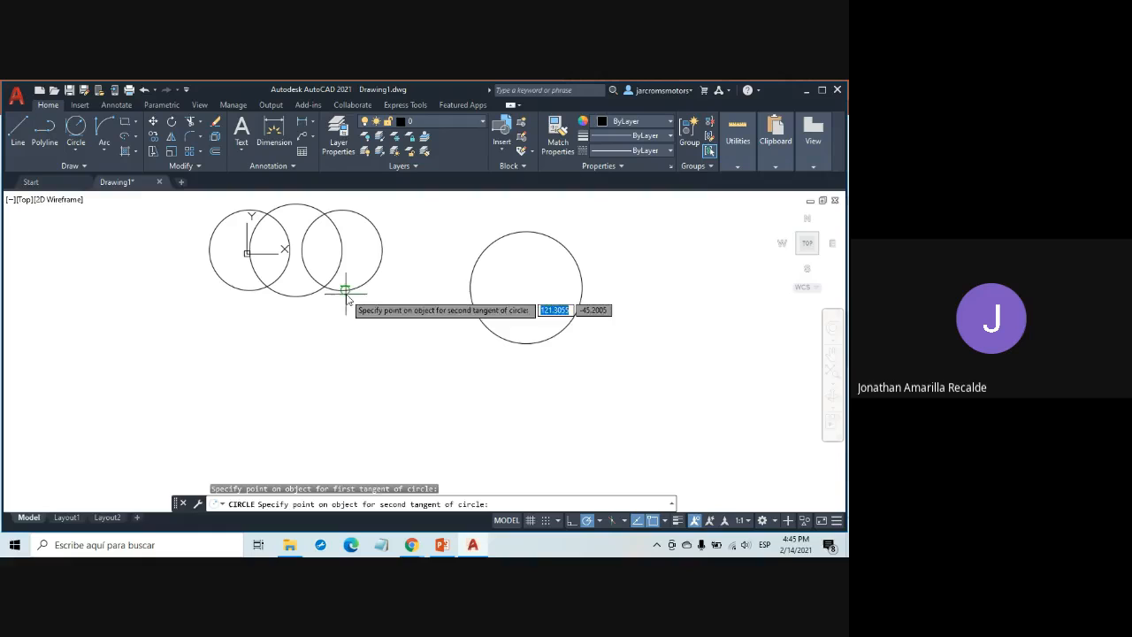
left_click(354, 288)
middle_click_drag(354, 292, 381, 375)
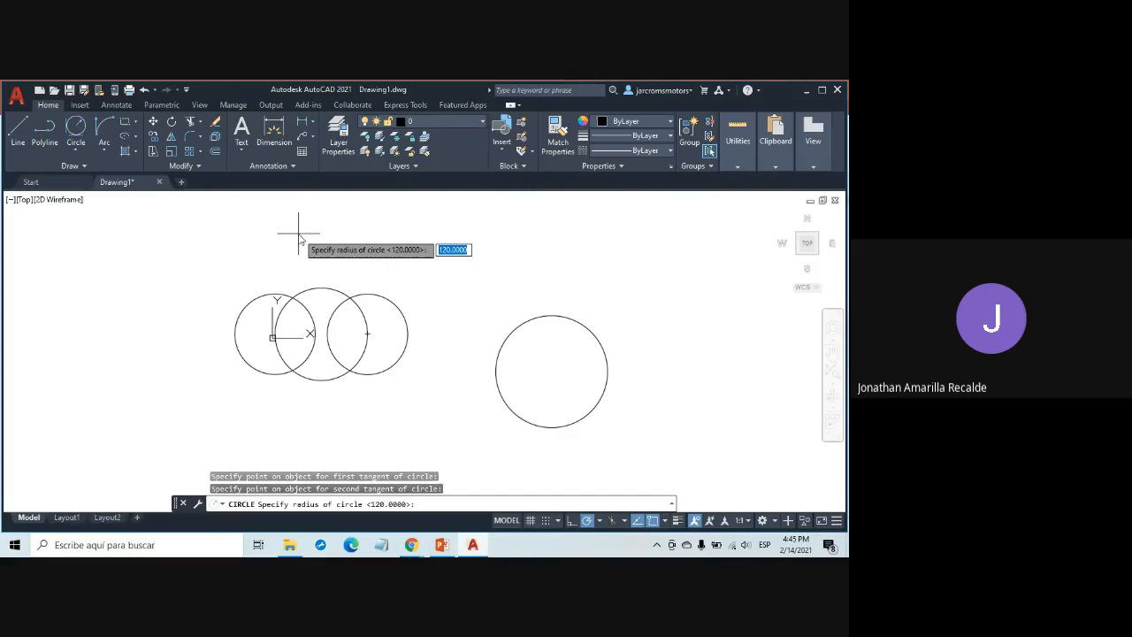
key("BackSpace")
type("120")
key("Return")
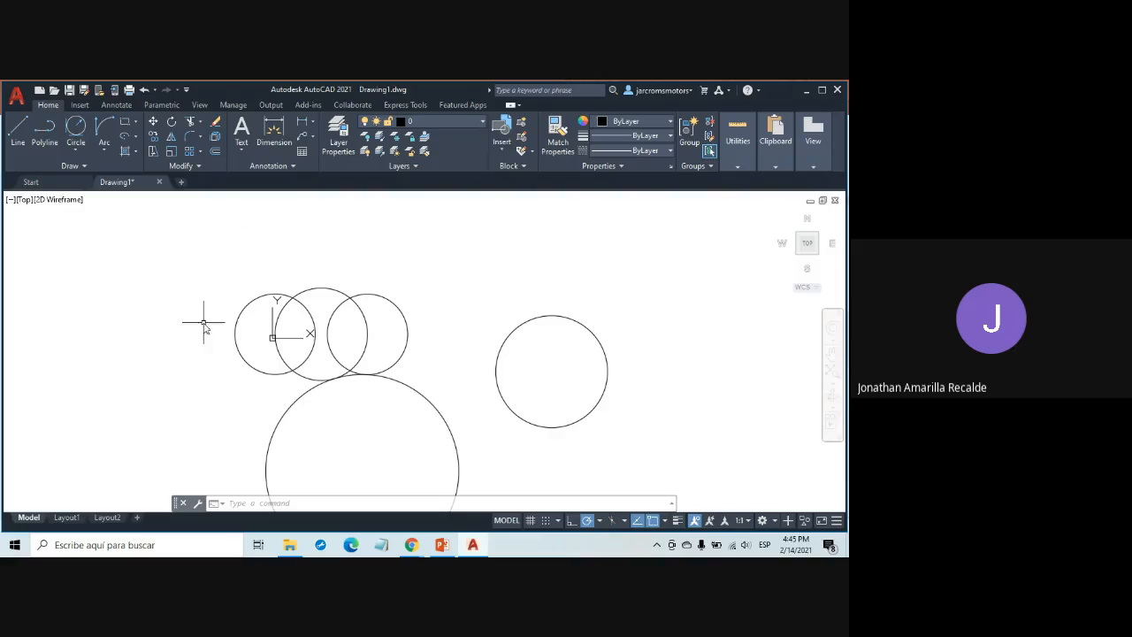
left_click(400, 381)
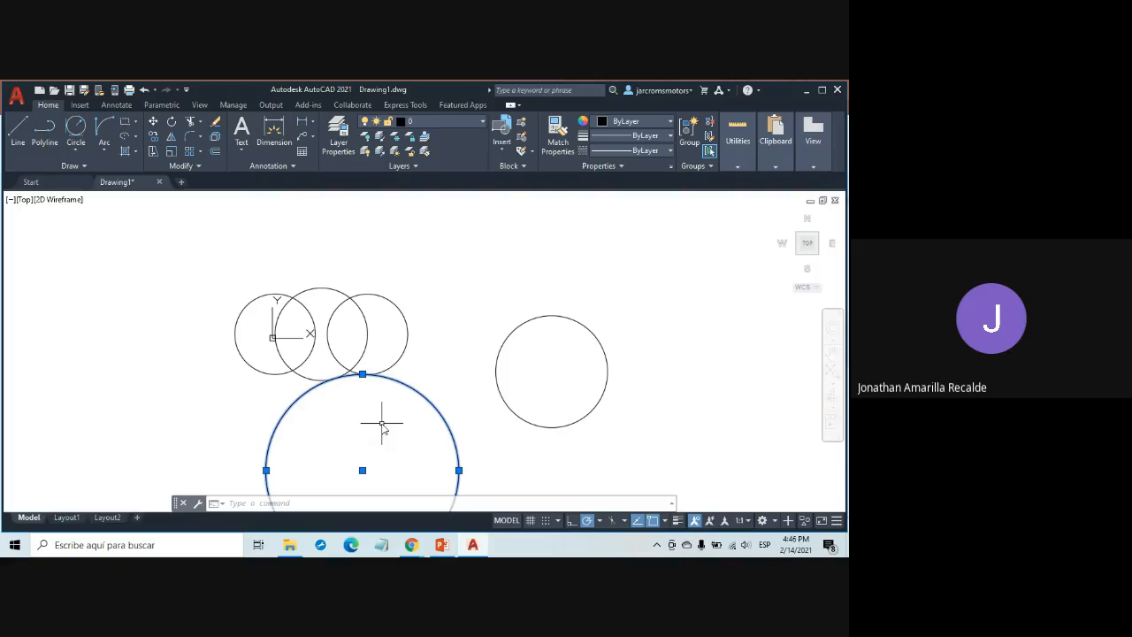
key("Delete")
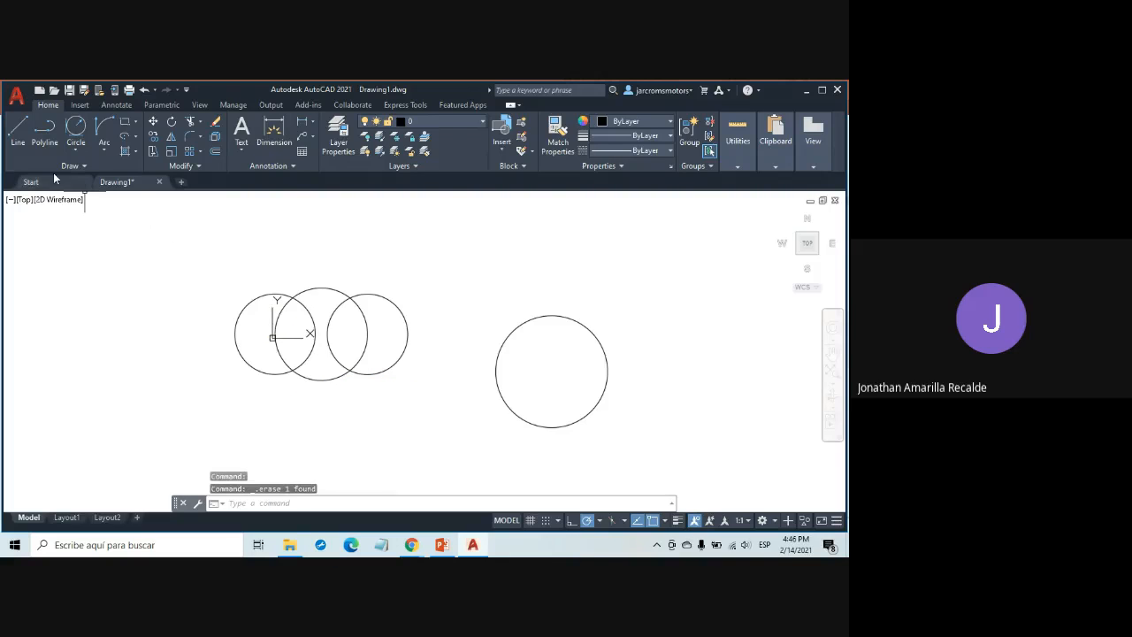
Step: Draw a Tan, Tan, Radius circle of radius 200, picking tangents on the lower edges of the middle and right overlapping circles
left_click(75, 150)
left_click(101, 278)
left_click(323, 387)
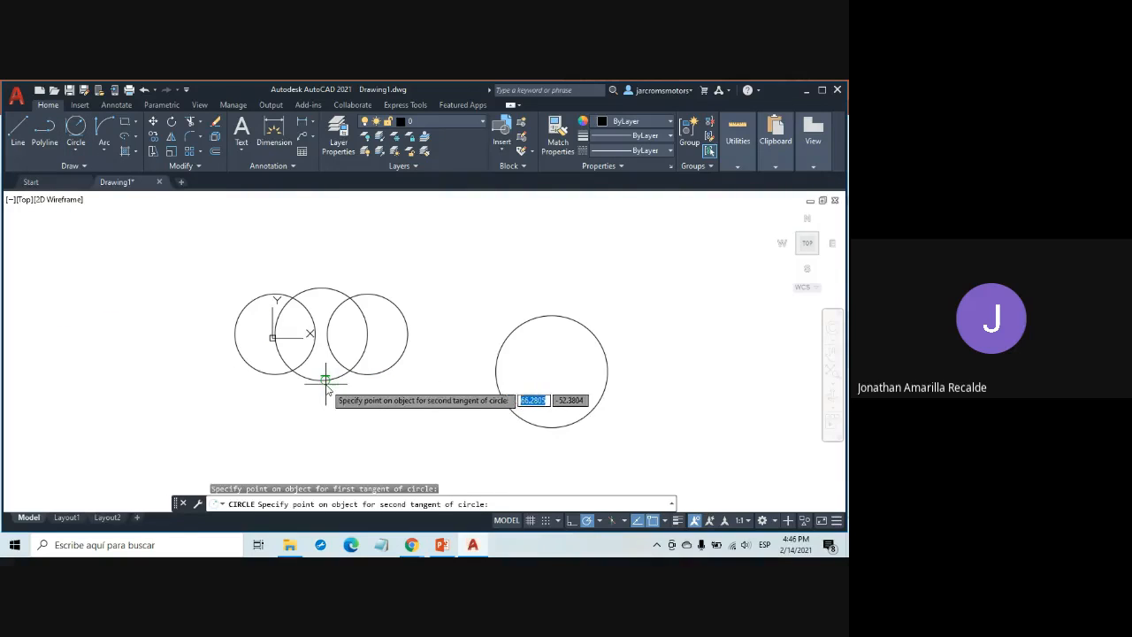
left_click(383, 372)
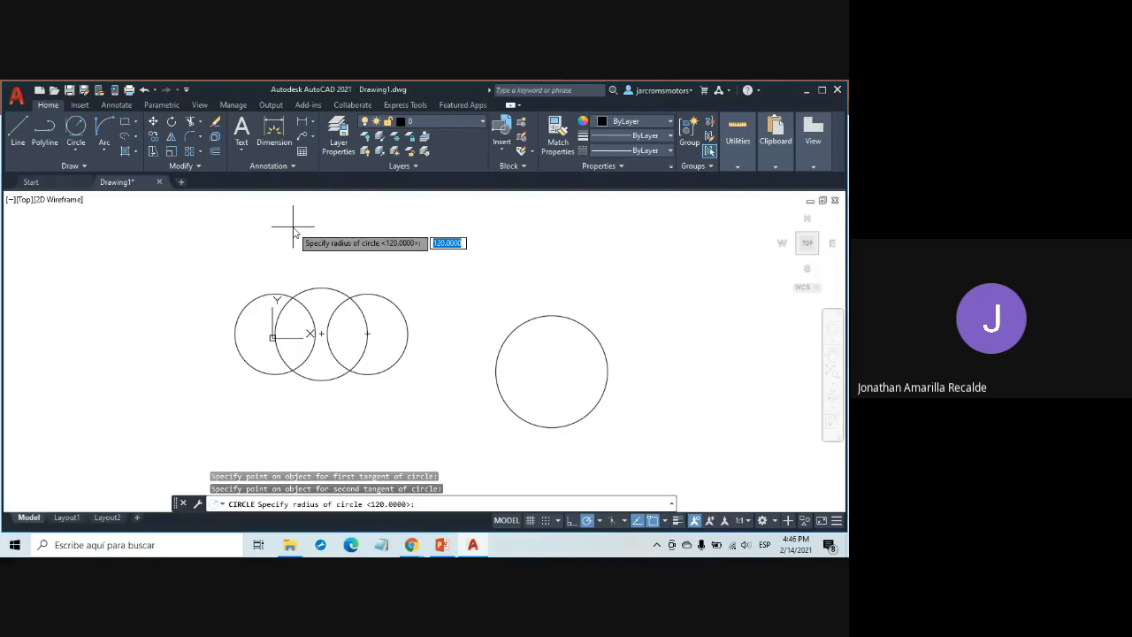
type("200")
key("Return")
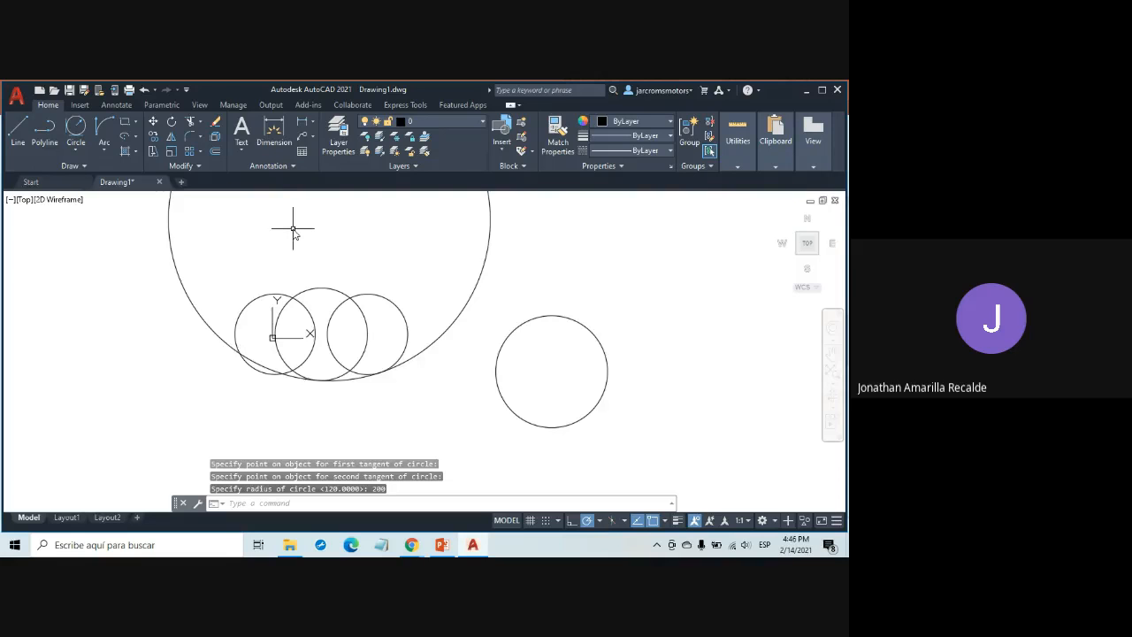
scroll(293, 227, "down", 2)
scroll(328, 358, "up", 4)
middle_click_drag(334, 360, 364, 450)
scroll(365, 448, "down", 4)
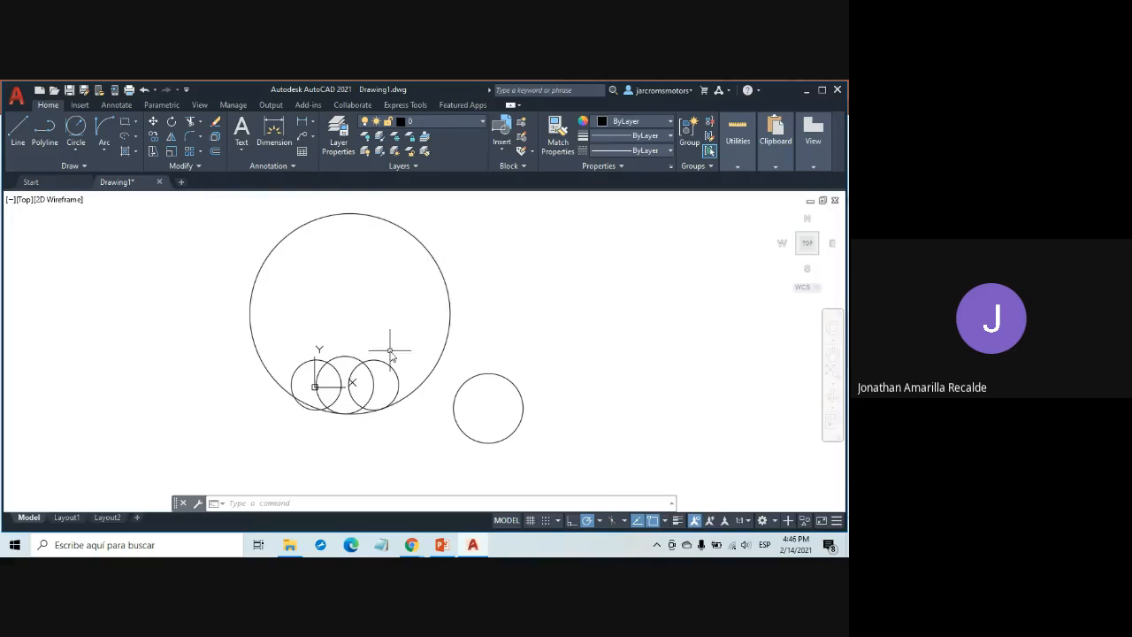
Step: Draw a second Tan, Tan, Radius circle of radius 200, sitting below and externally tangent to the middle and right overlapping circles
middle_click_drag(342, 310, 274, 255)
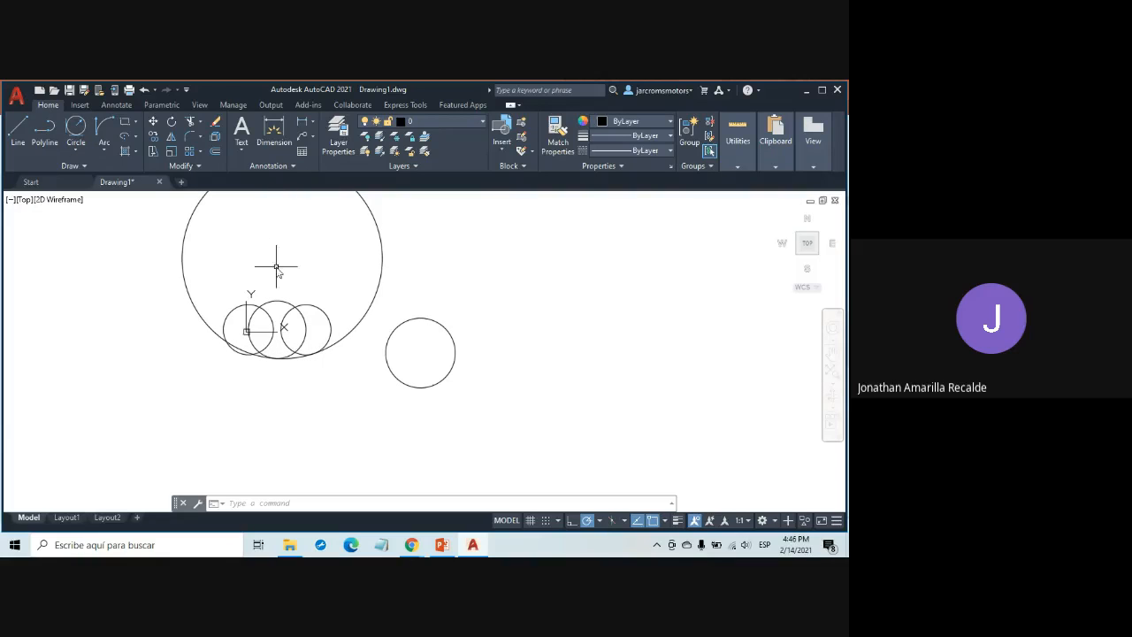
left_click(76, 144)
left_click(84, 299)
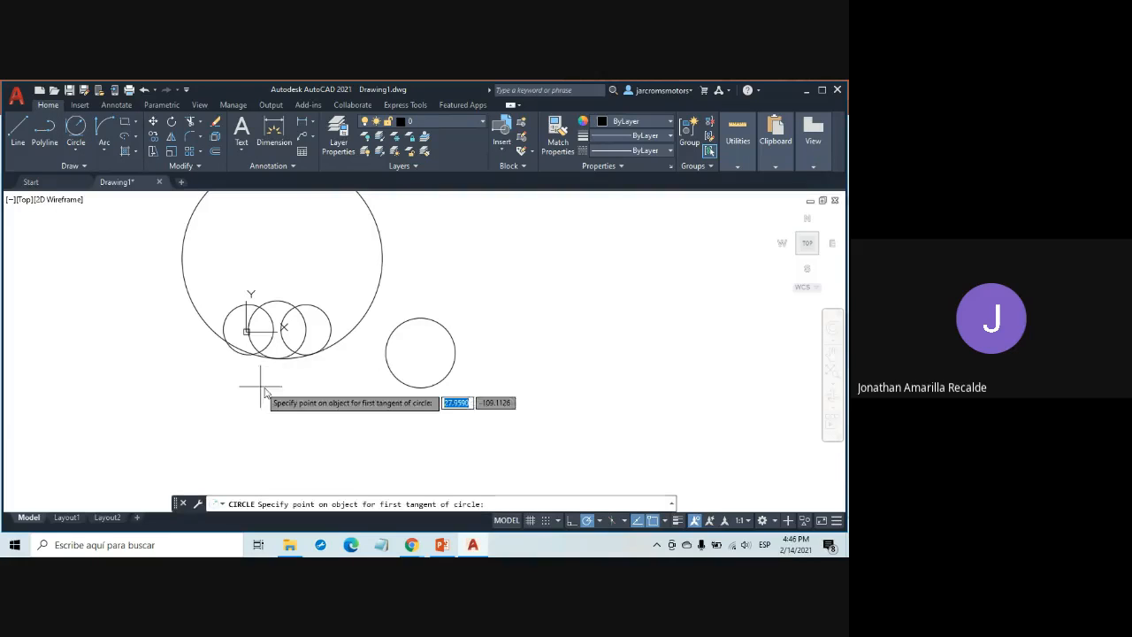
scroll(301, 390, "up", 3)
left_click(248, 307)
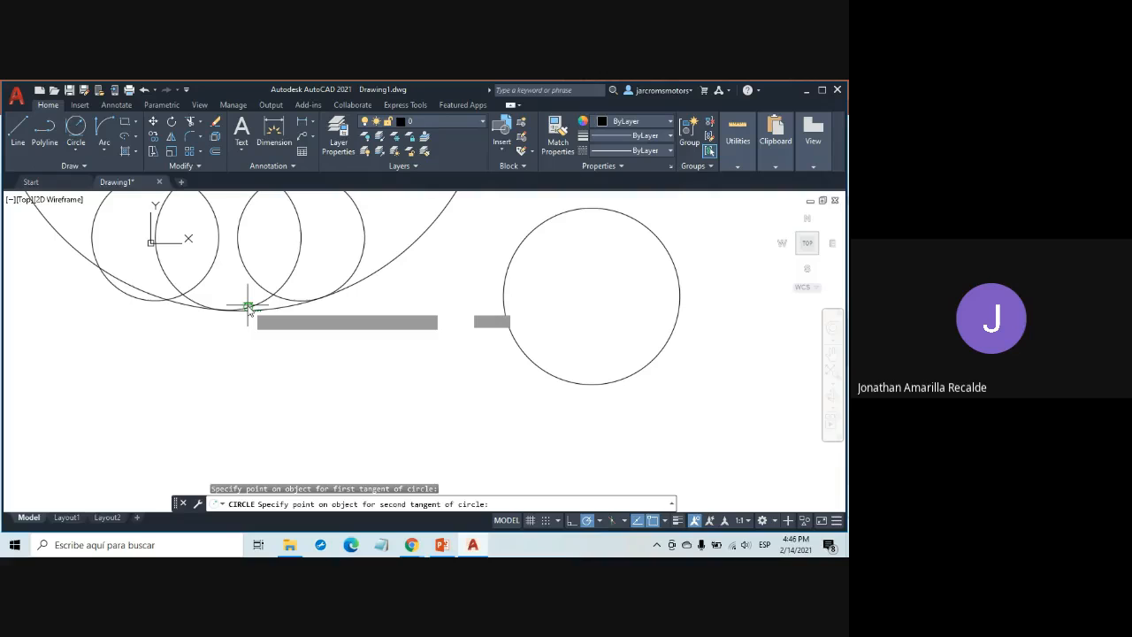
left_click(248, 307)
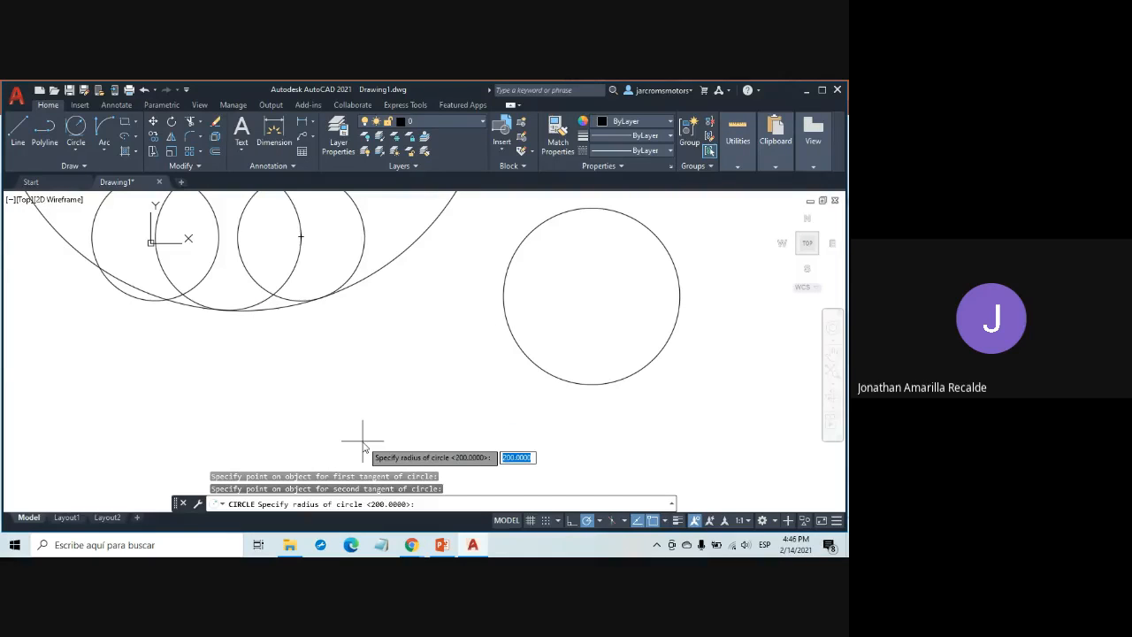
type("200")
key("Return")
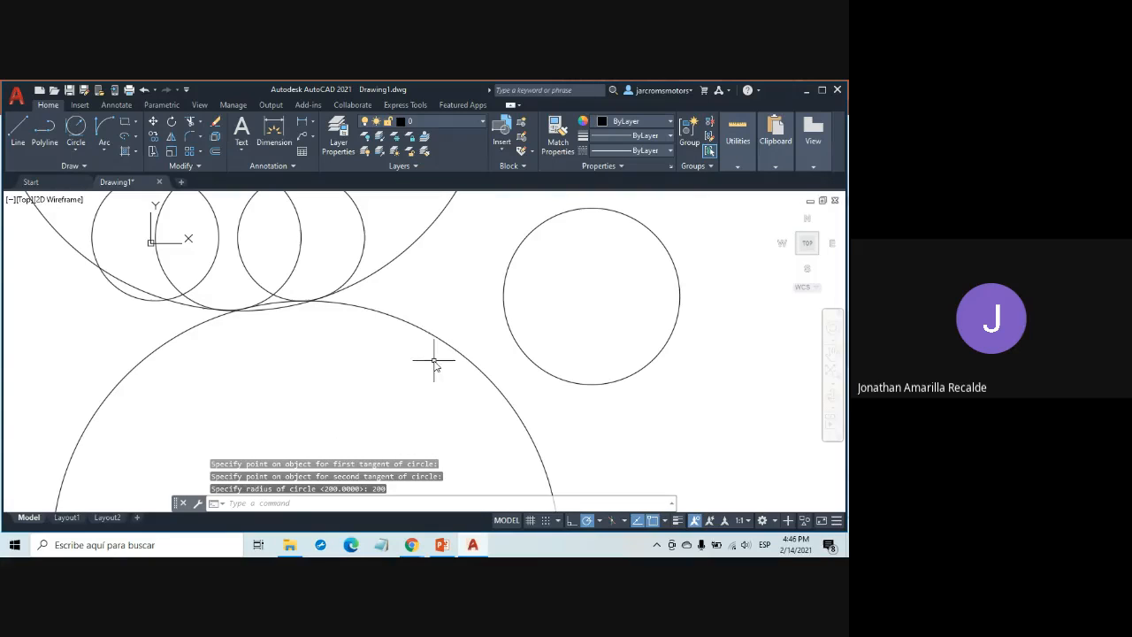
scroll(239, 338, "down", 3)
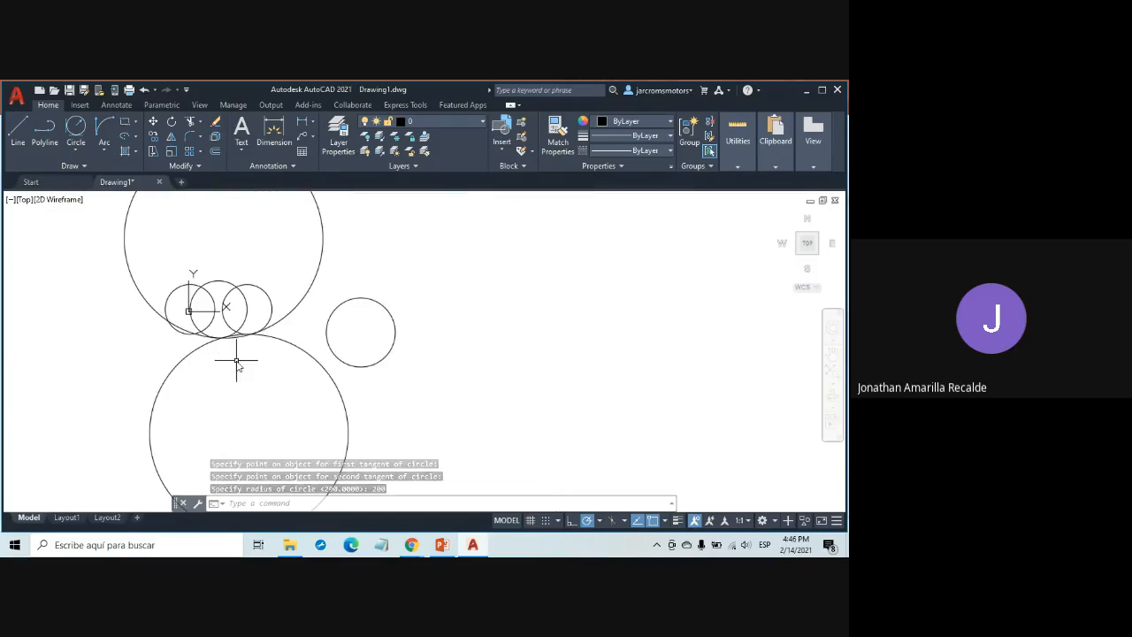
scroll(323, 352, "down", 2)
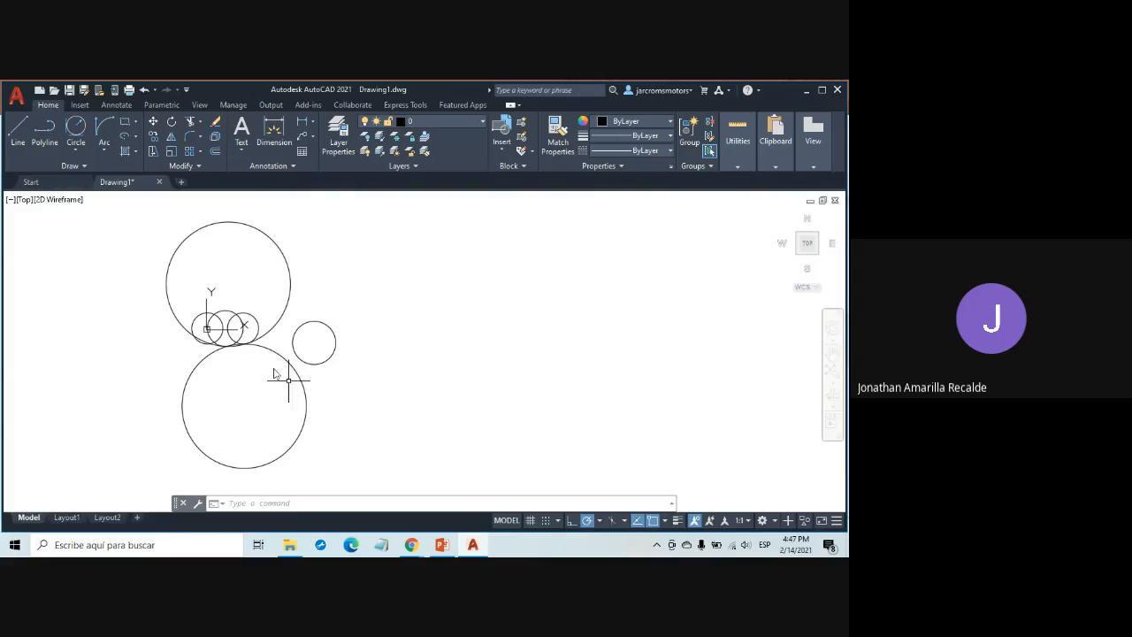
Step: Draw a Tan, Tan, Tan circle in the gap between the lower large circle, the upper large circle and the separate circle beside them
left_click(80, 150)
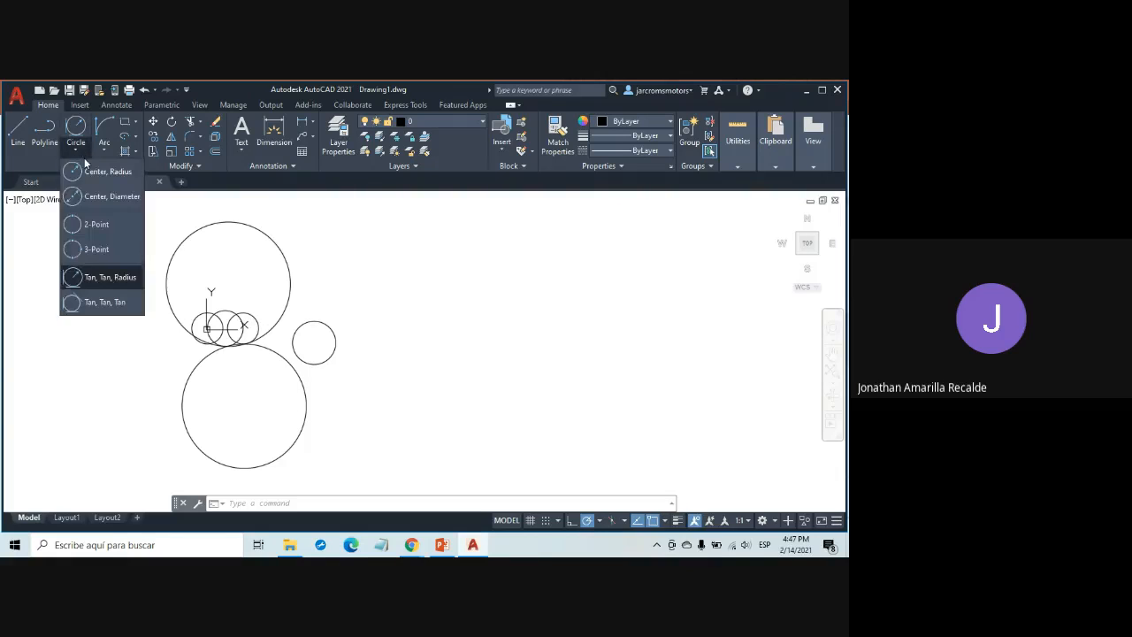
left_click(94, 308)
scroll(317, 347, "up", 2)
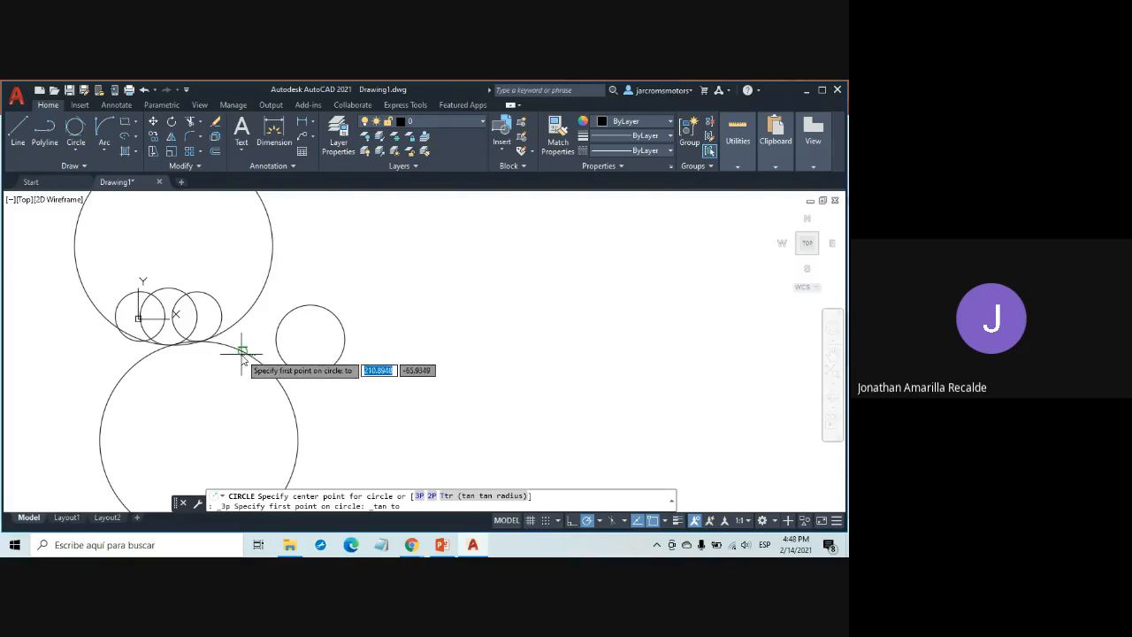
left_click(241, 349)
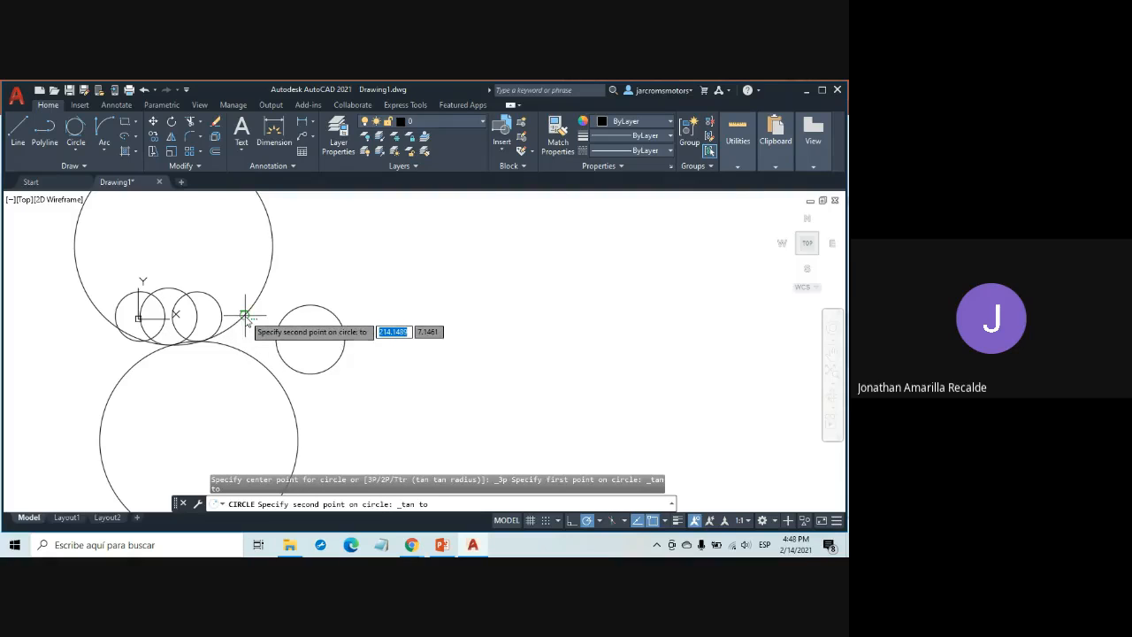
left_click(247, 315)
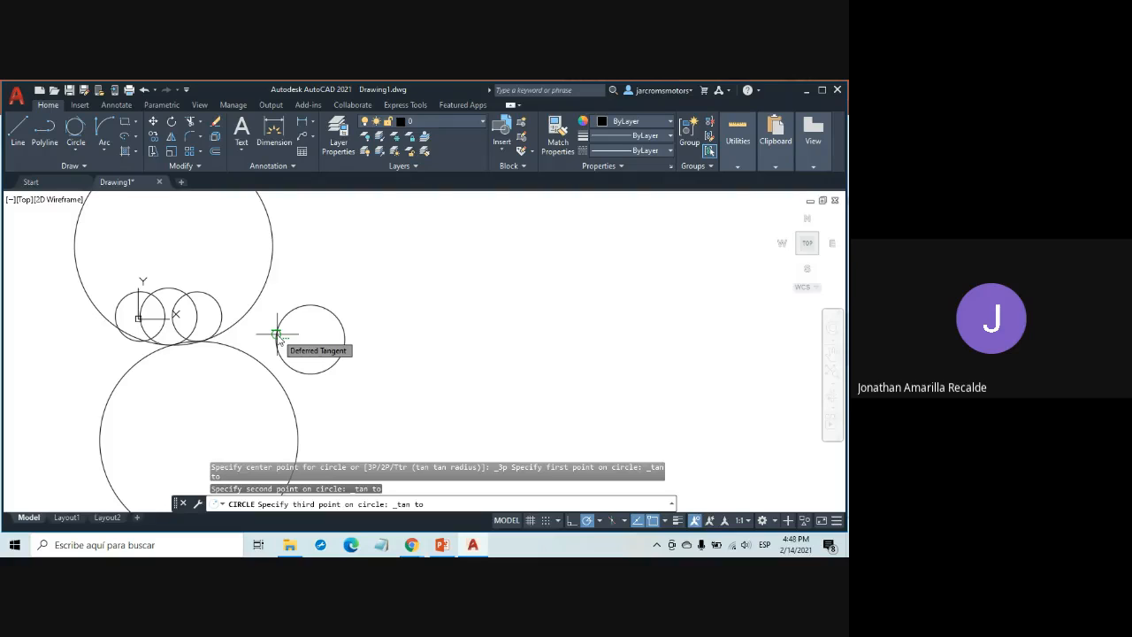
left_click(276, 334)
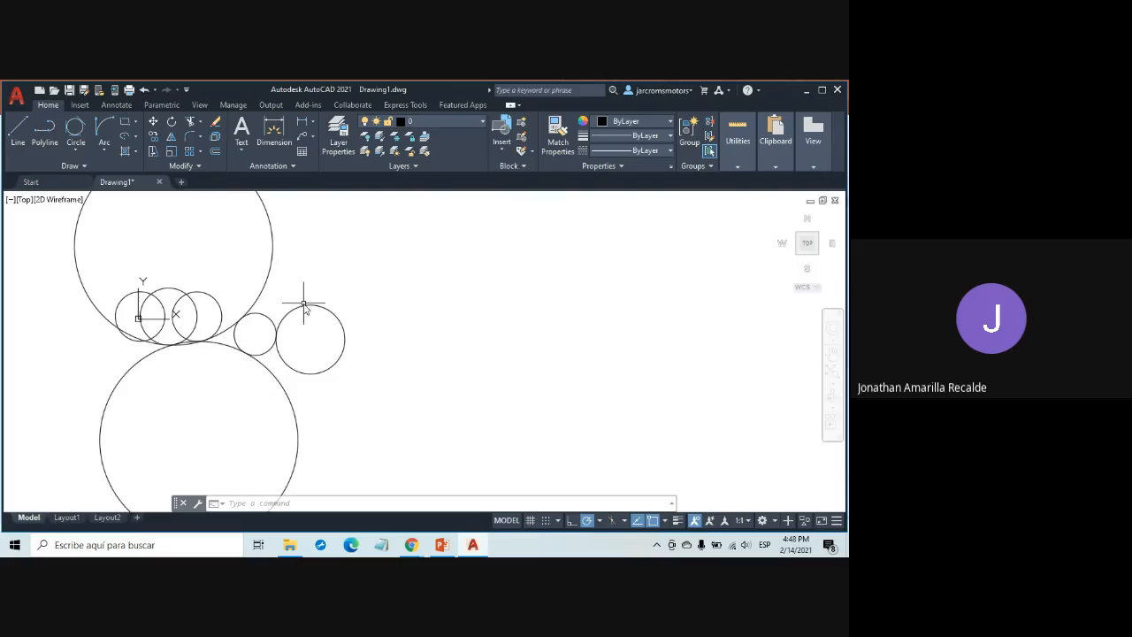
scroll(297, 345, "down", 4)
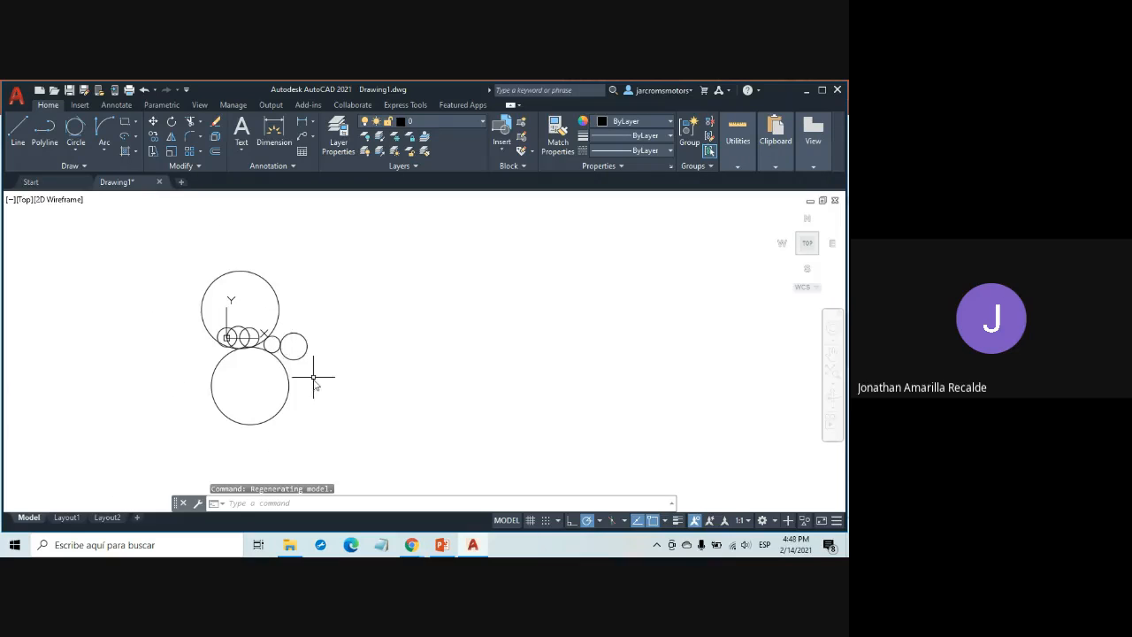
scroll(344, 389, "up", 2)
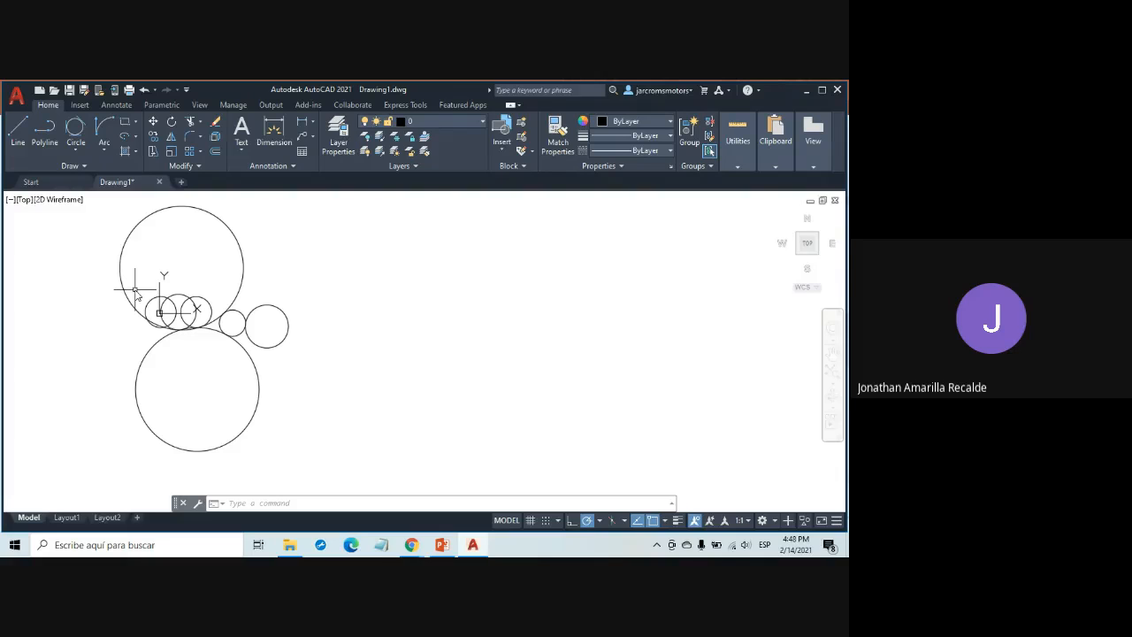
Step: Draw a large Start, End, Direction arc to the right of the circles, with the start tangent pointing down-left so it bulges downward
left_click(105, 145)
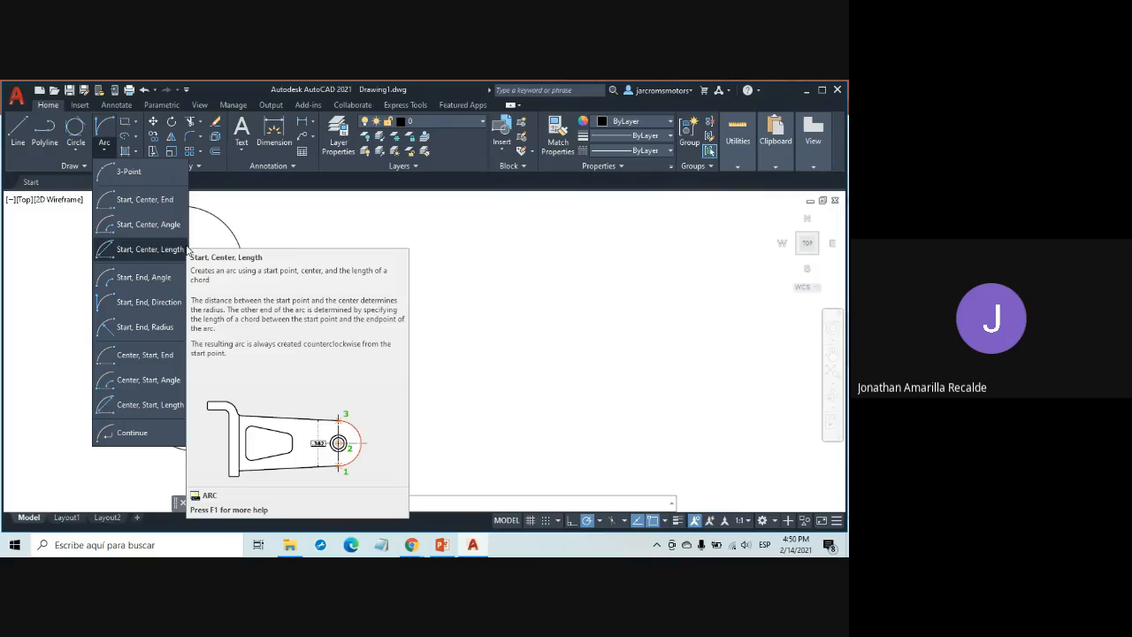
left_click(159, 305)
left_click(478, 334)
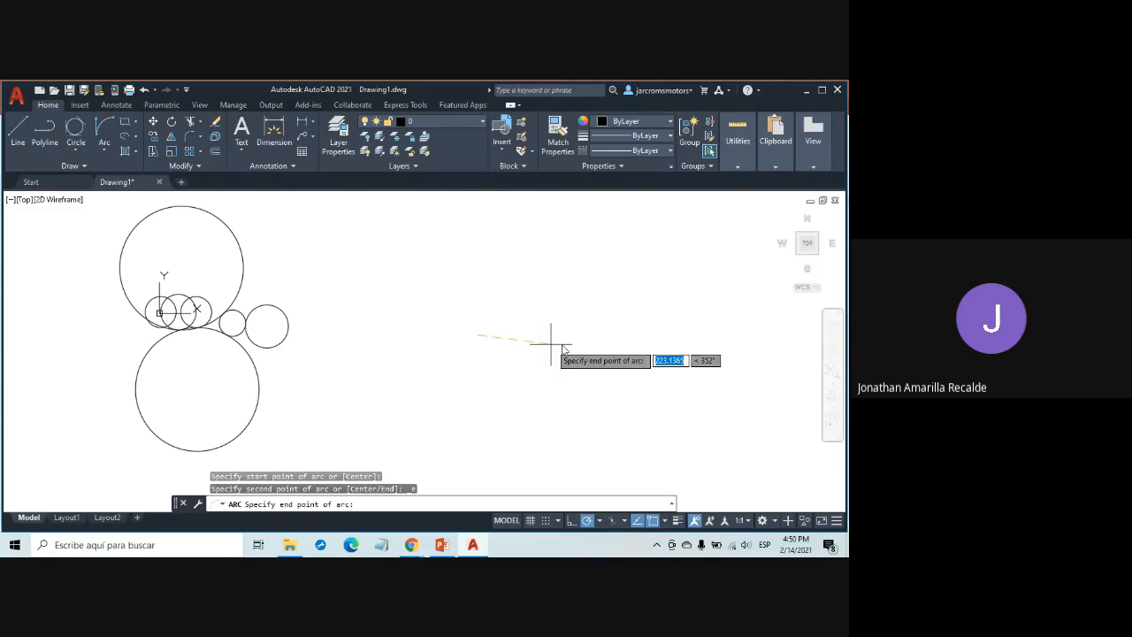
left_click(654, 303)
type("d")
key("Return")
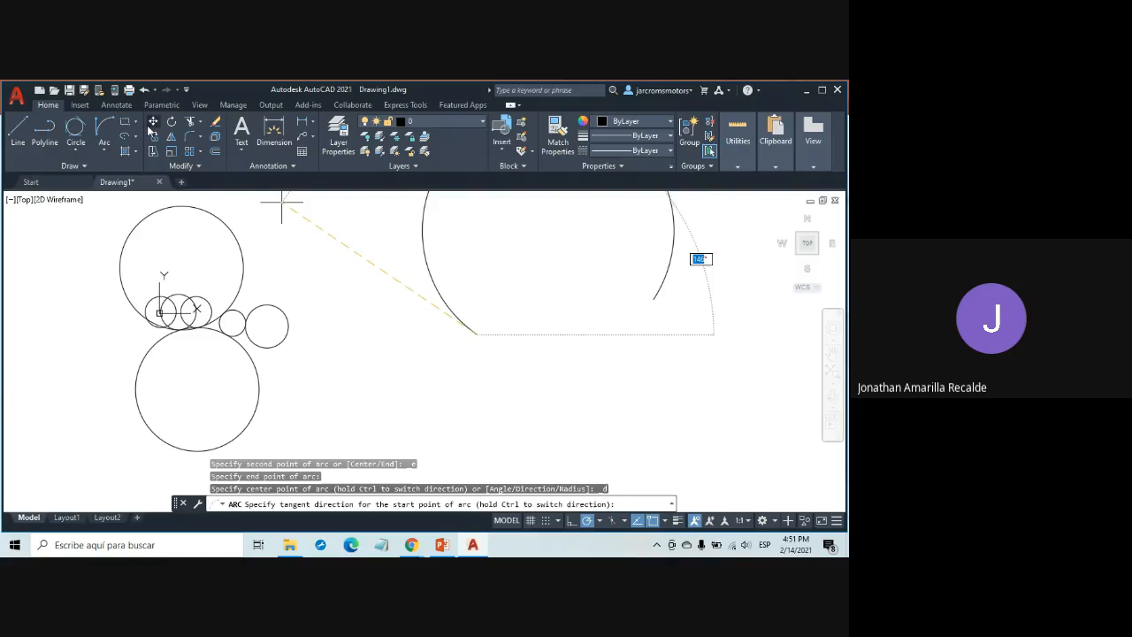
left_click(447, 351)
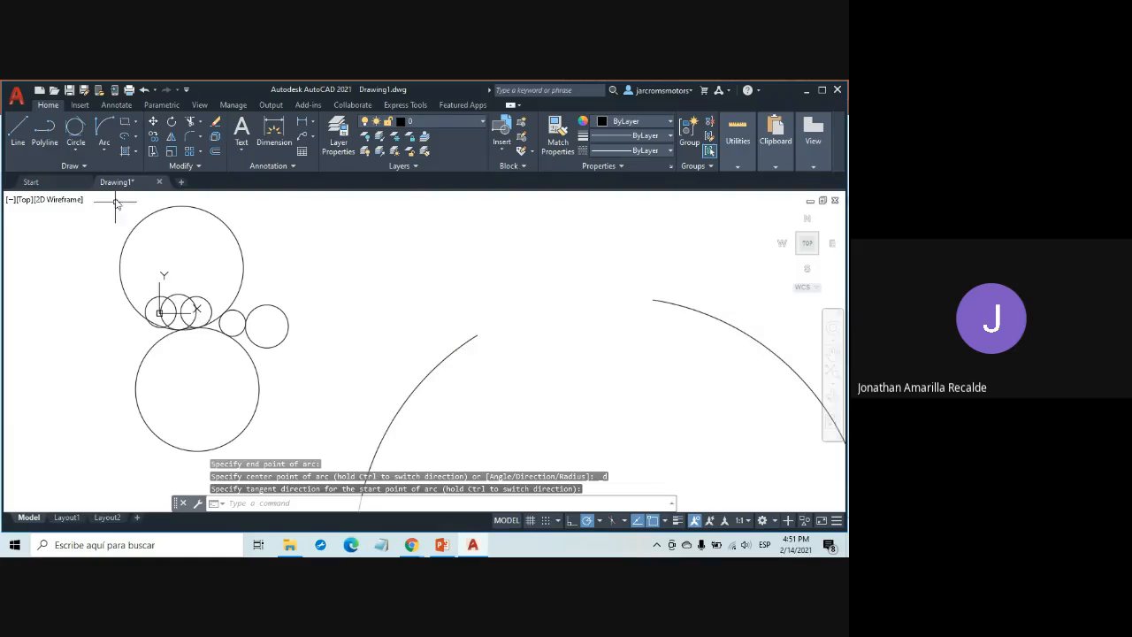
left_click(102, 151)
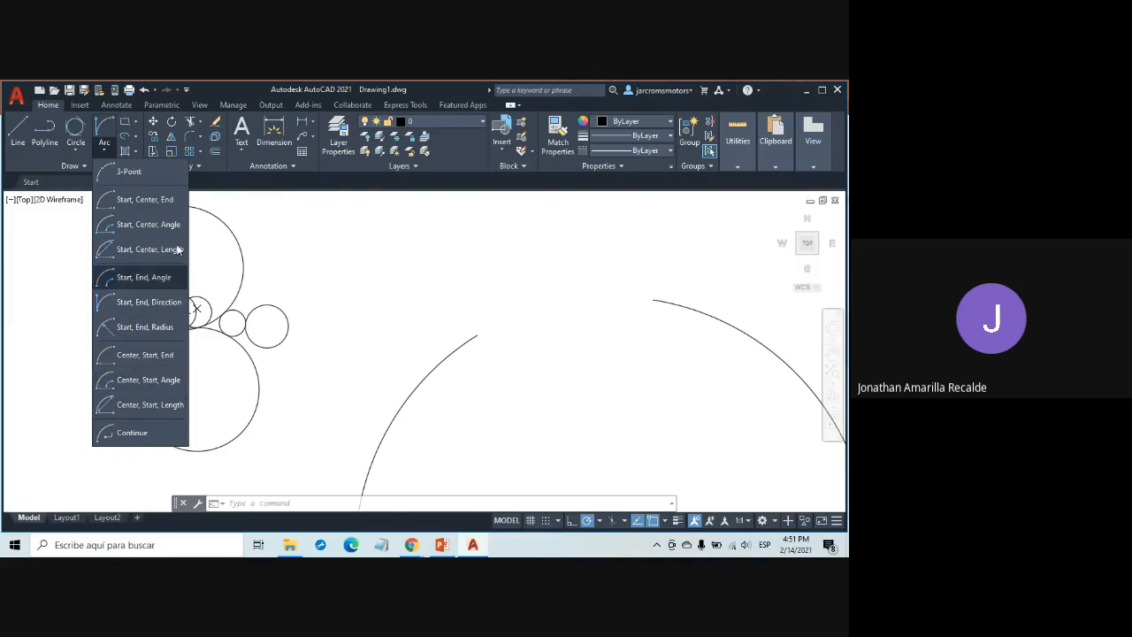
left_click(349, 315)
scroll(404, 324, "down", 6)
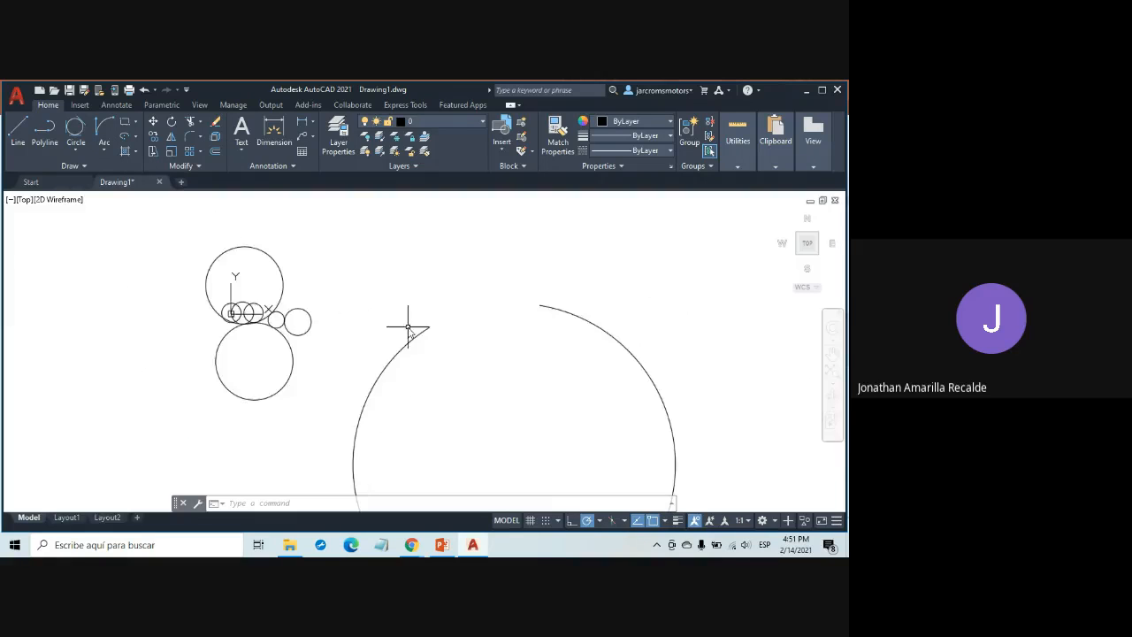
Step: Draw a wide horizontal ellipse with the Center method in the empty area to the right of the large arc
left_click(137, 138)
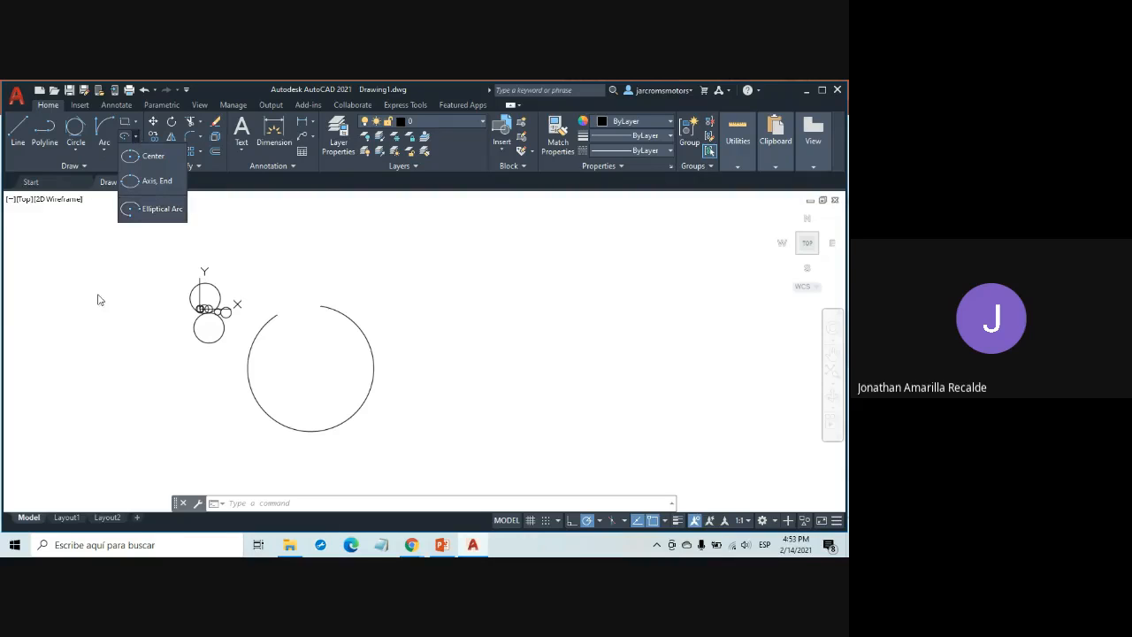
scroll(313, 296, "down", 1)
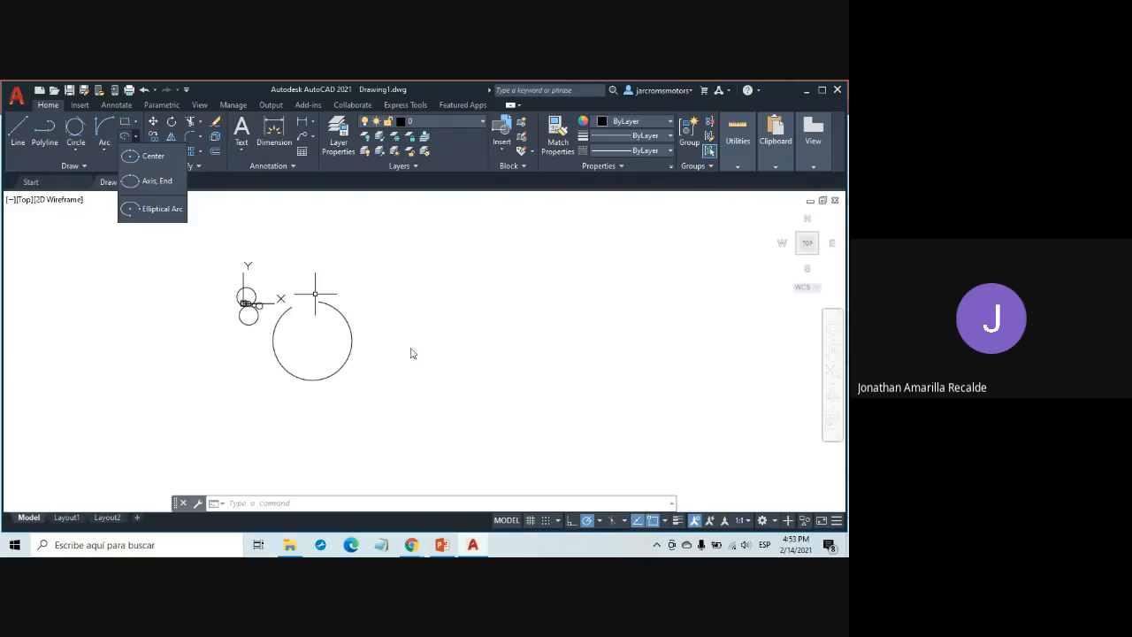
scroll(429, 323, "up", 3)
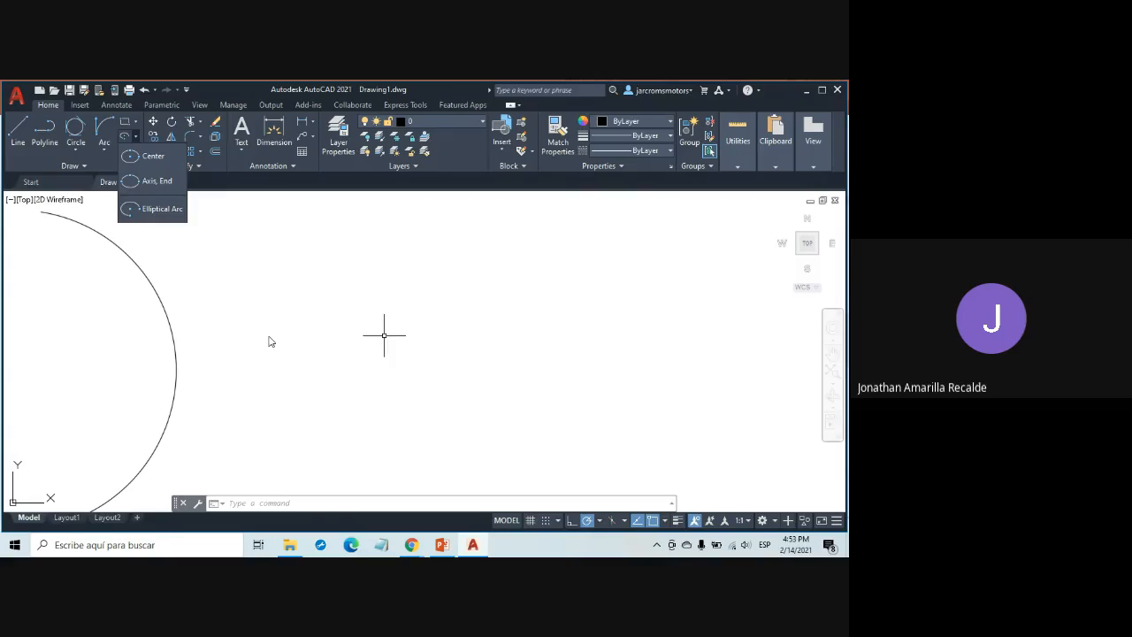
left_click(153, 156)
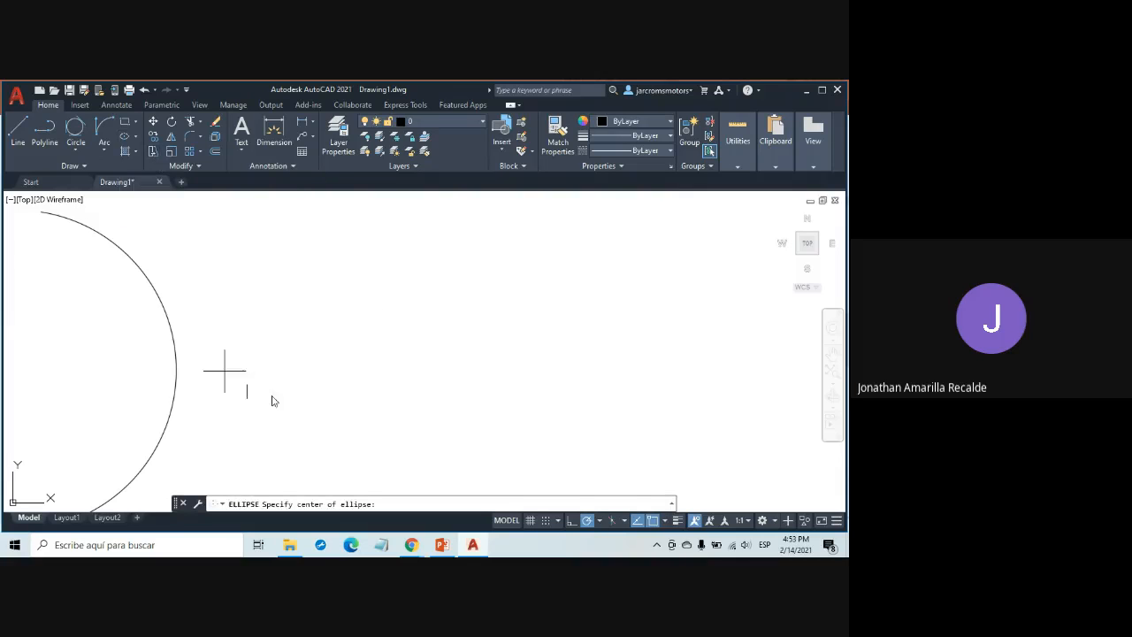
left_click(460, 339)
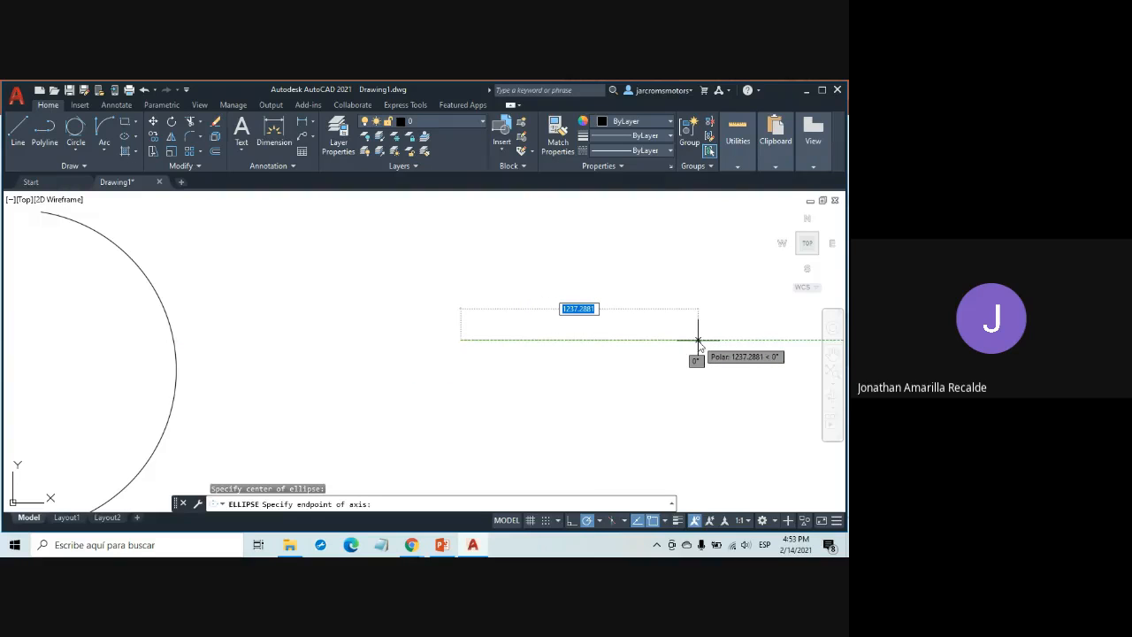
left_click(636, 340)
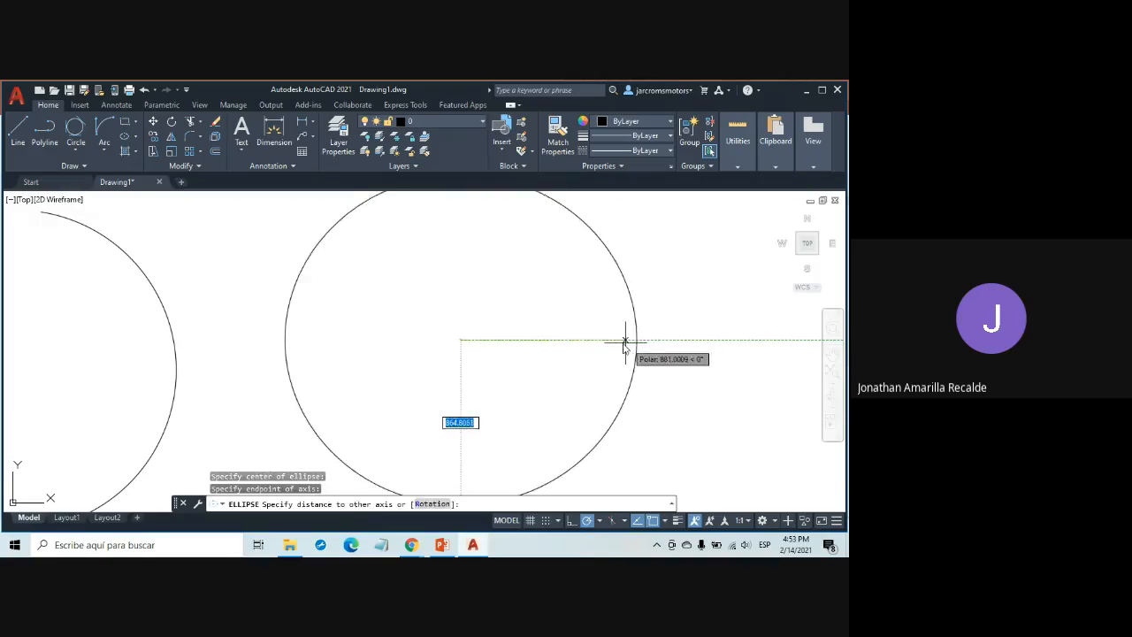
left_click(460, 281)
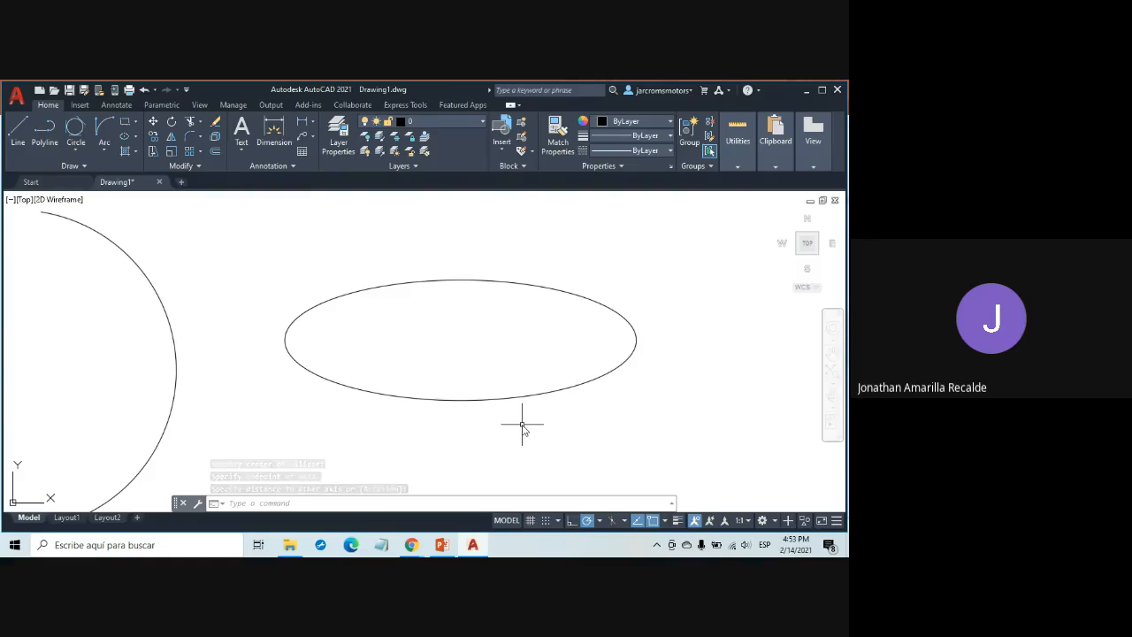
Step: Draw an Axis, End ellipse below the first one, with a horizontal axis of similar width and a vertical half-axis of about 420
scroll(521, 428, "down", 2)
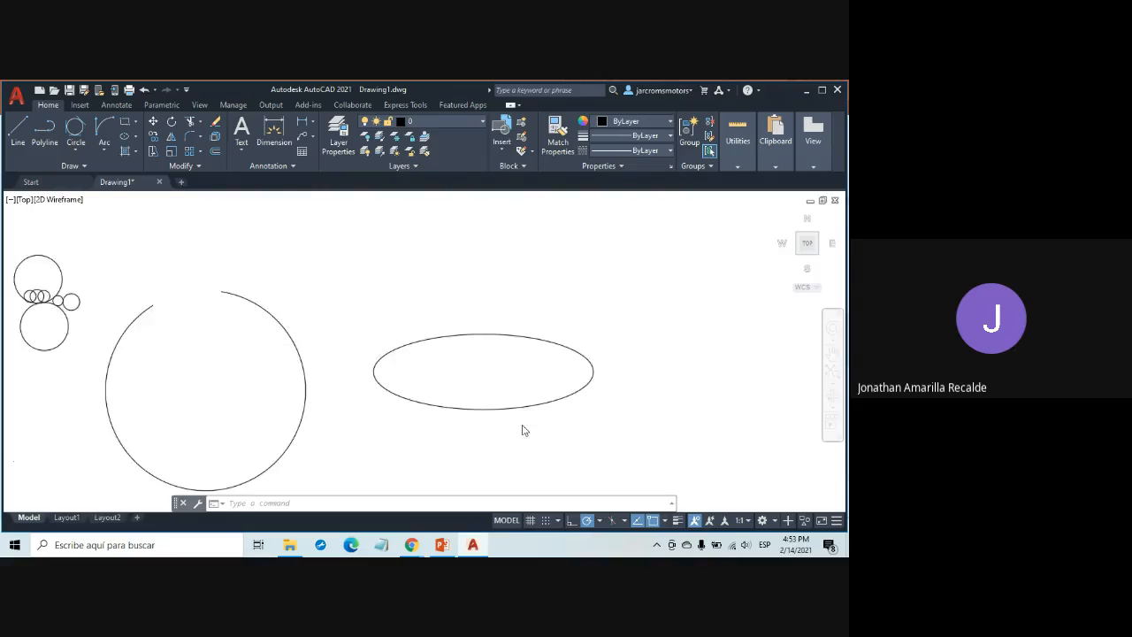
scroll(450, 331, "down", 2)
middle_click_drag(449, 331, 427, 260)
scroll(430, 265, "up", 2)
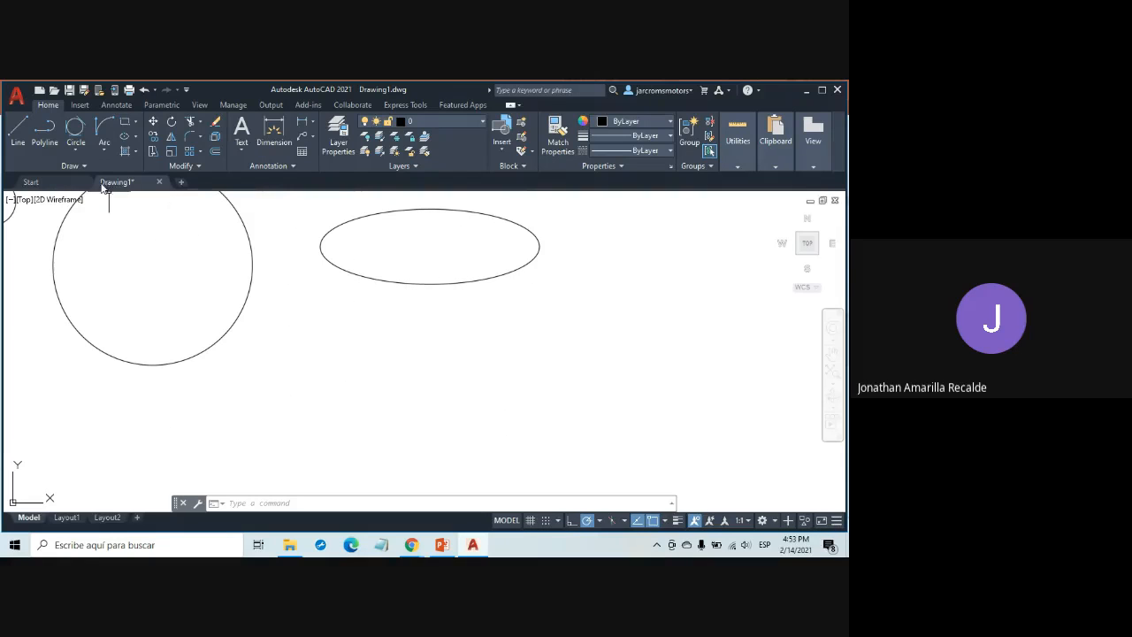
left_click(135, 138)
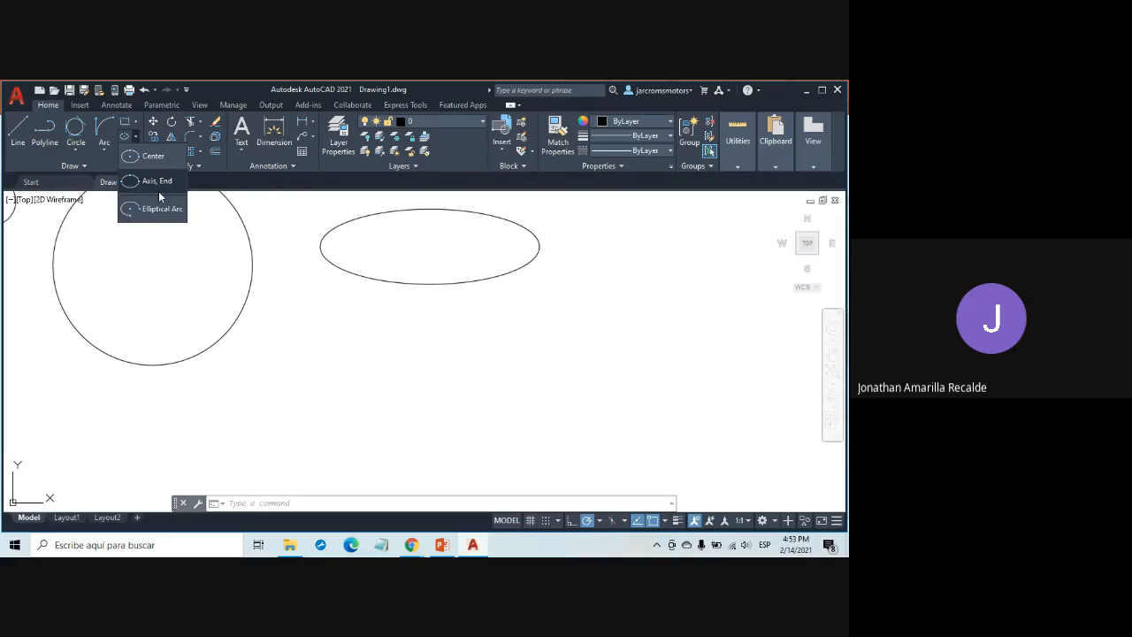
left_click(158, 184)
left_click(313, 379)
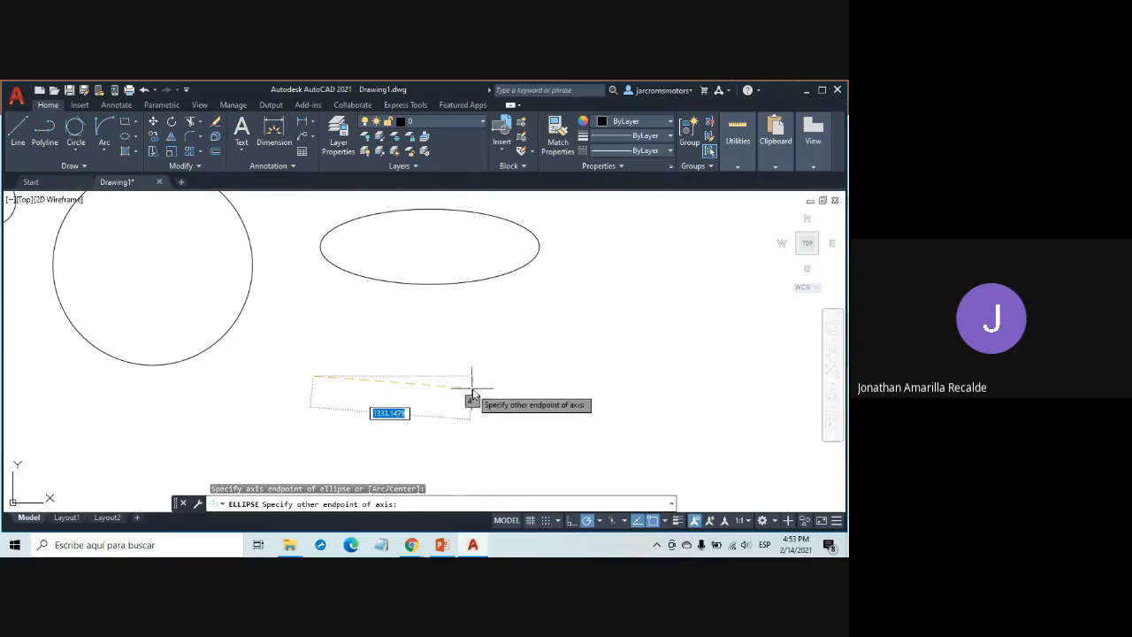
left_click(537, 376)
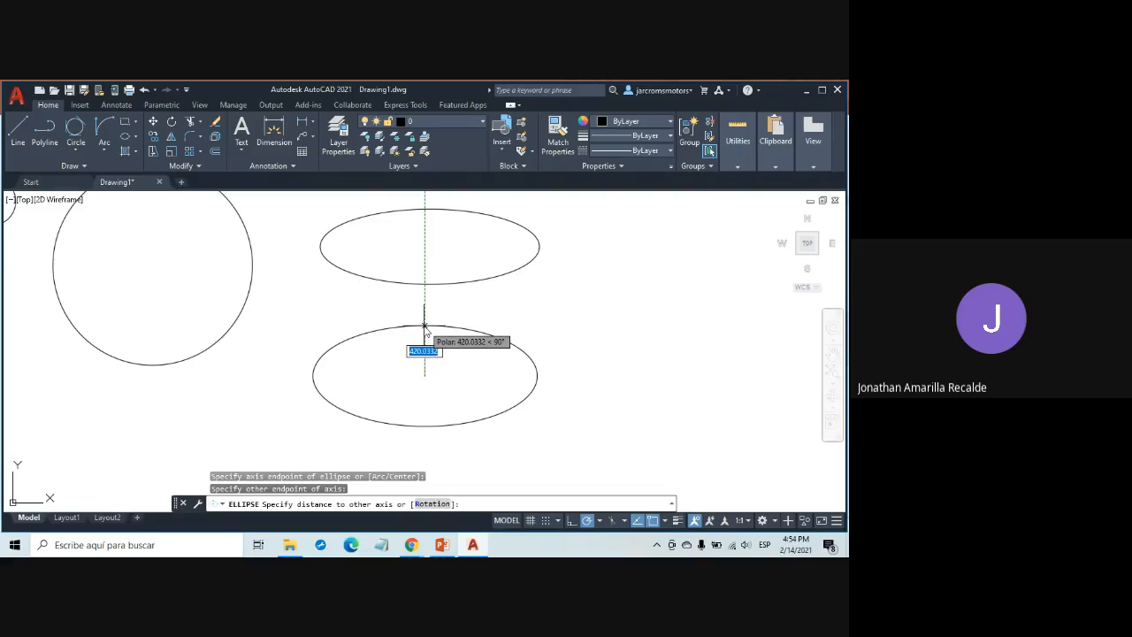
left_click(424, 326)
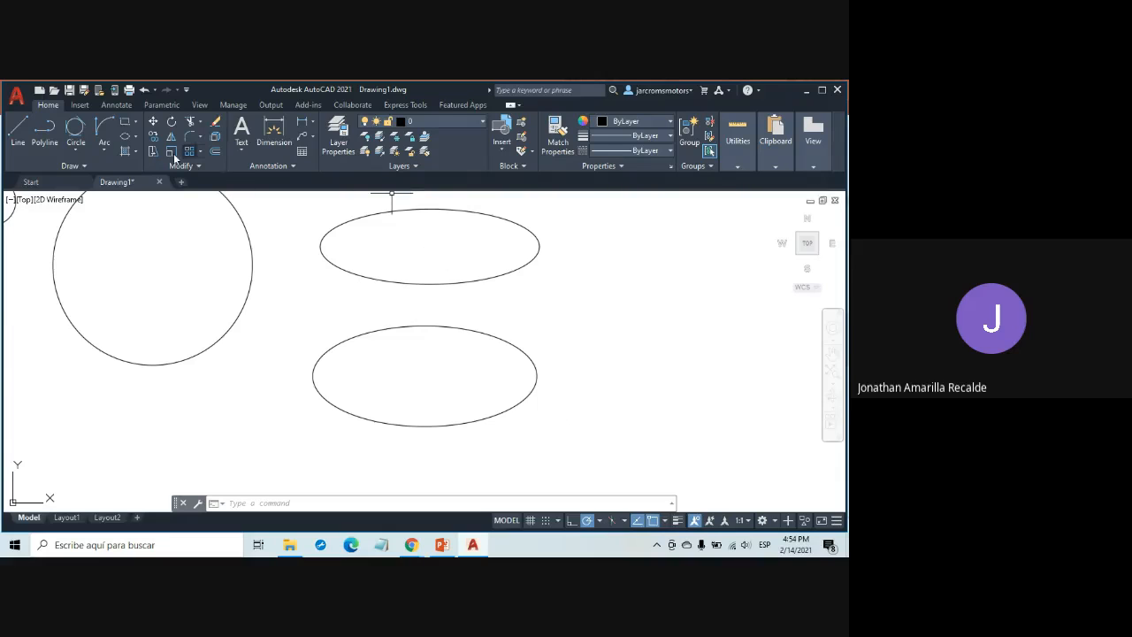
Step: Draw a flat elliptical arc to the right of the ellipses, with a vertical half-axis of about 191, from its left end to its lowest point
left_click(136, 137)
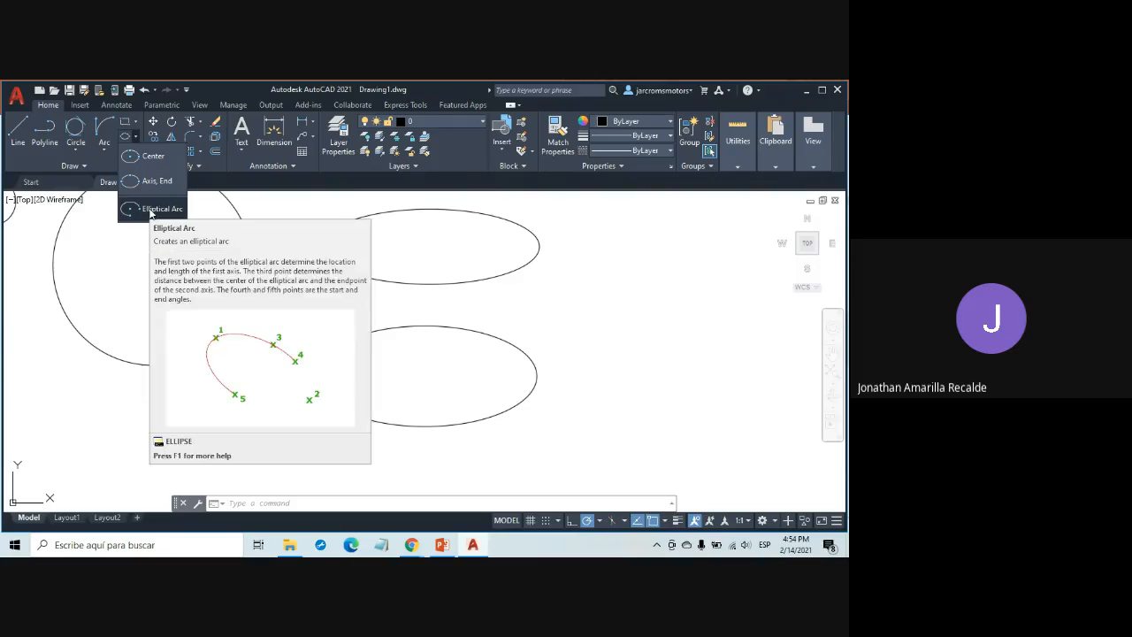
left_click(150, 211)
scroll(617, 330, "down", 5)
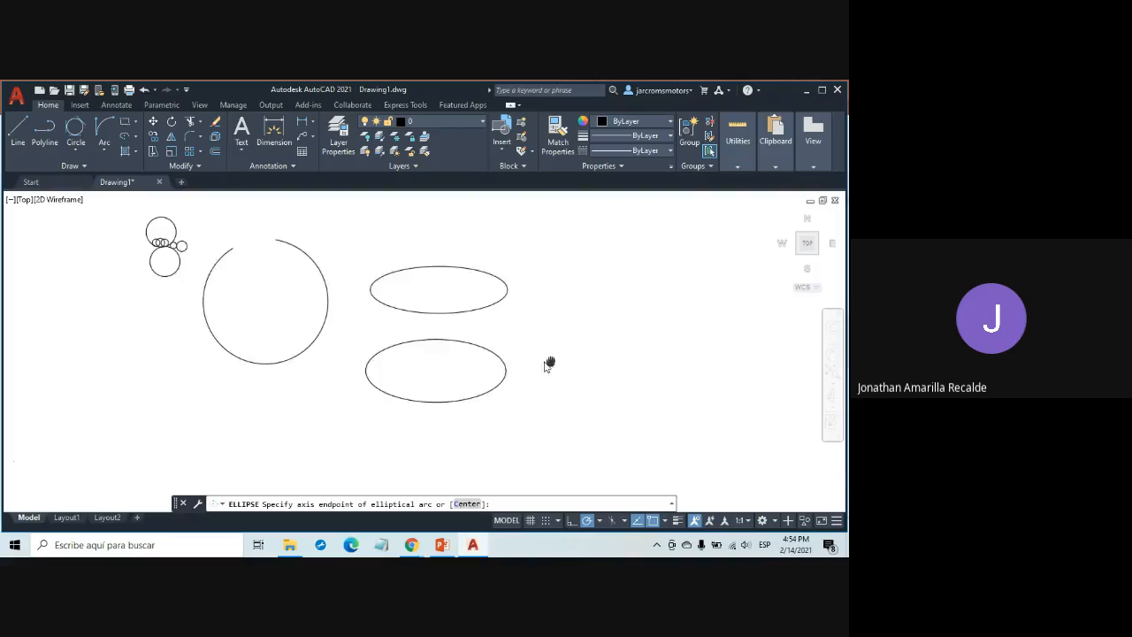
left_click(511, 339)
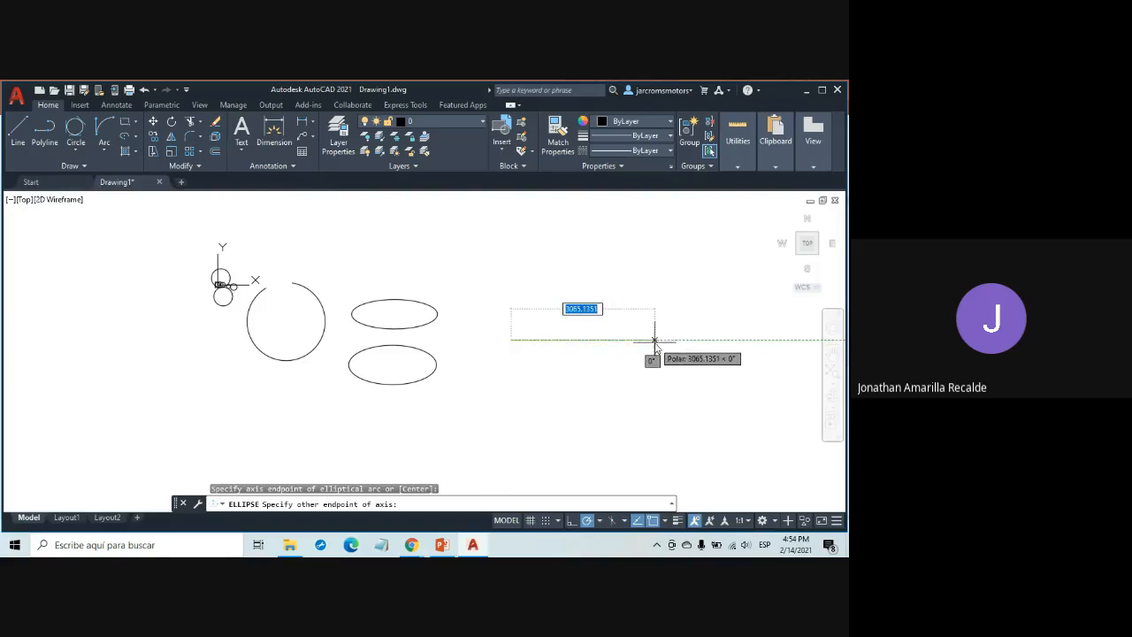
left_click(591, 339)
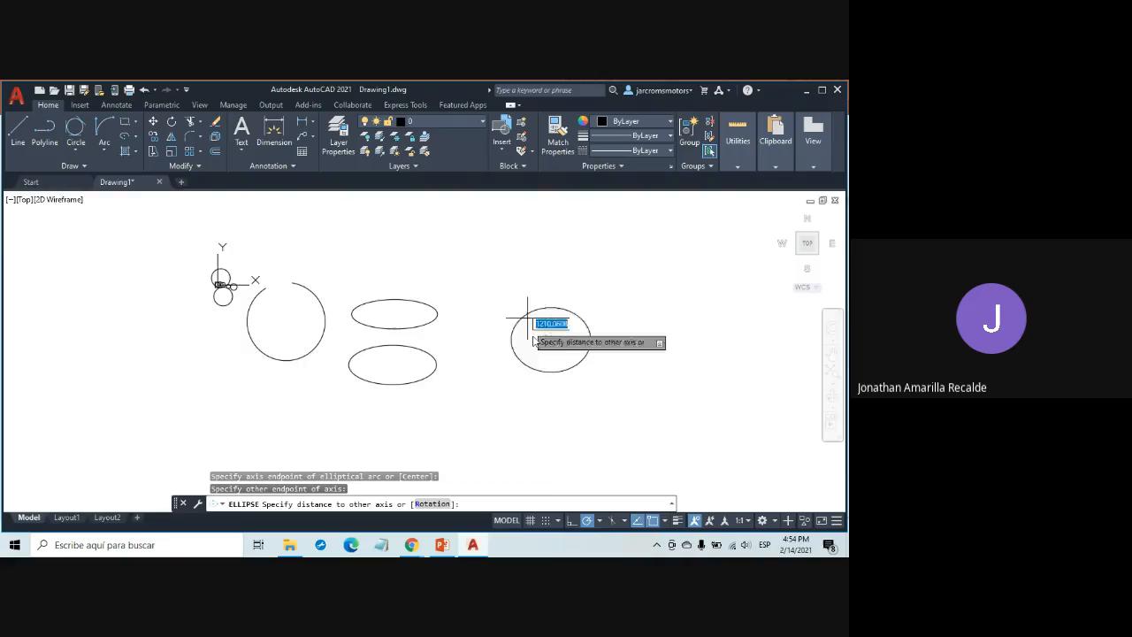
scroll(551, 345, "up", 5)
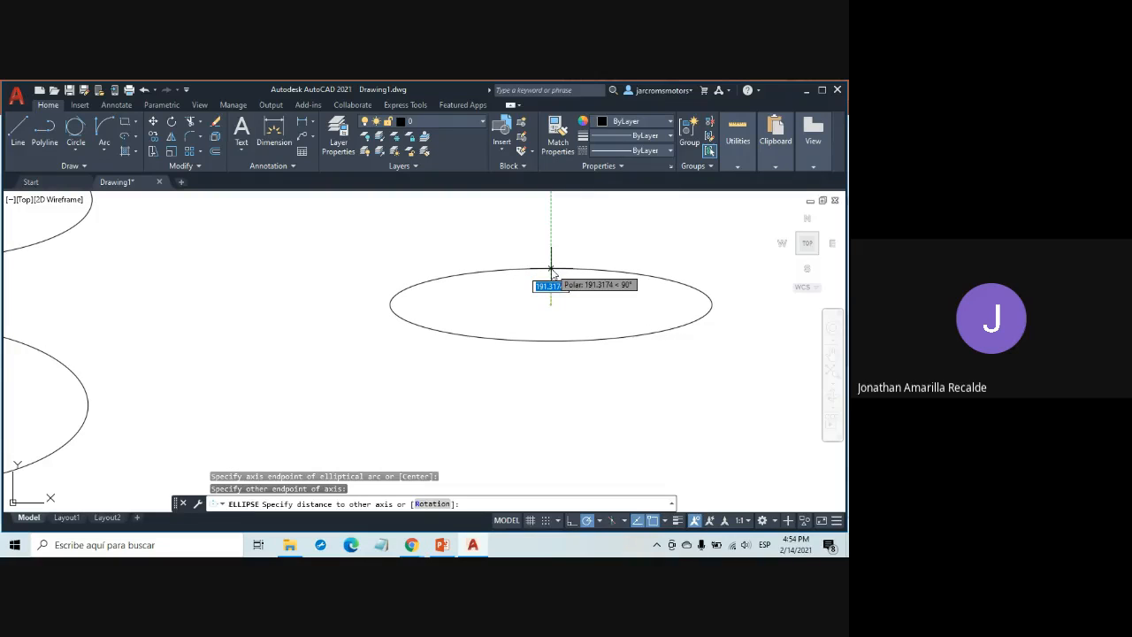
left_click(551, 268)
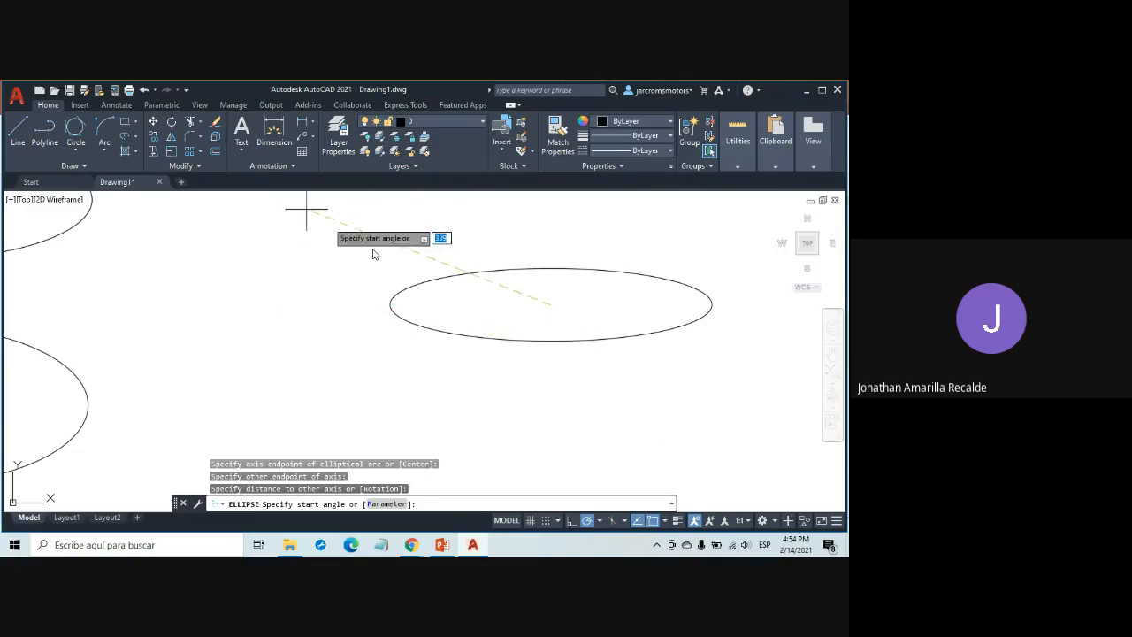
left_click(389, 305)
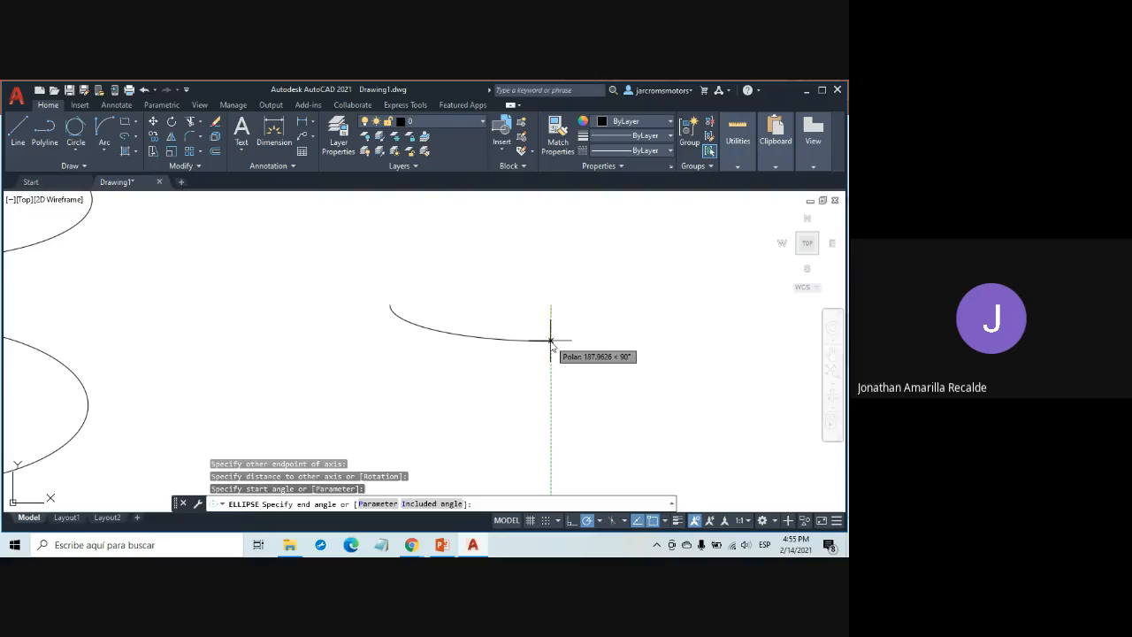
left_click(550, 340)
scroll(552, 341, "down", 3)
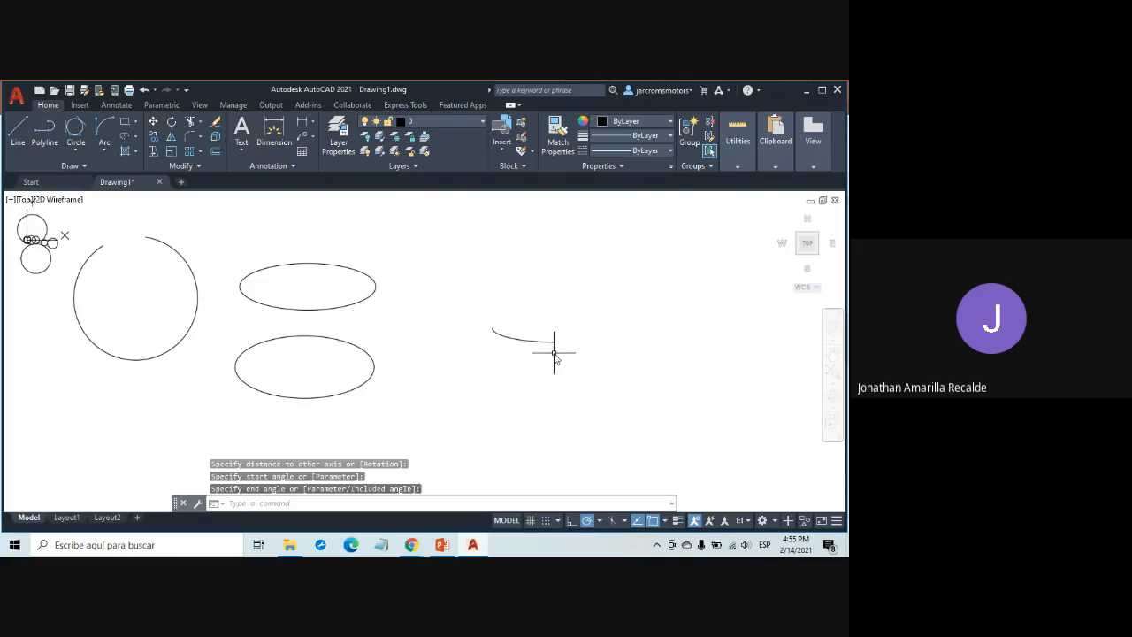
scroll(555, 342, "up", 2)
middle_click_drag(555, 341, 417, 306)
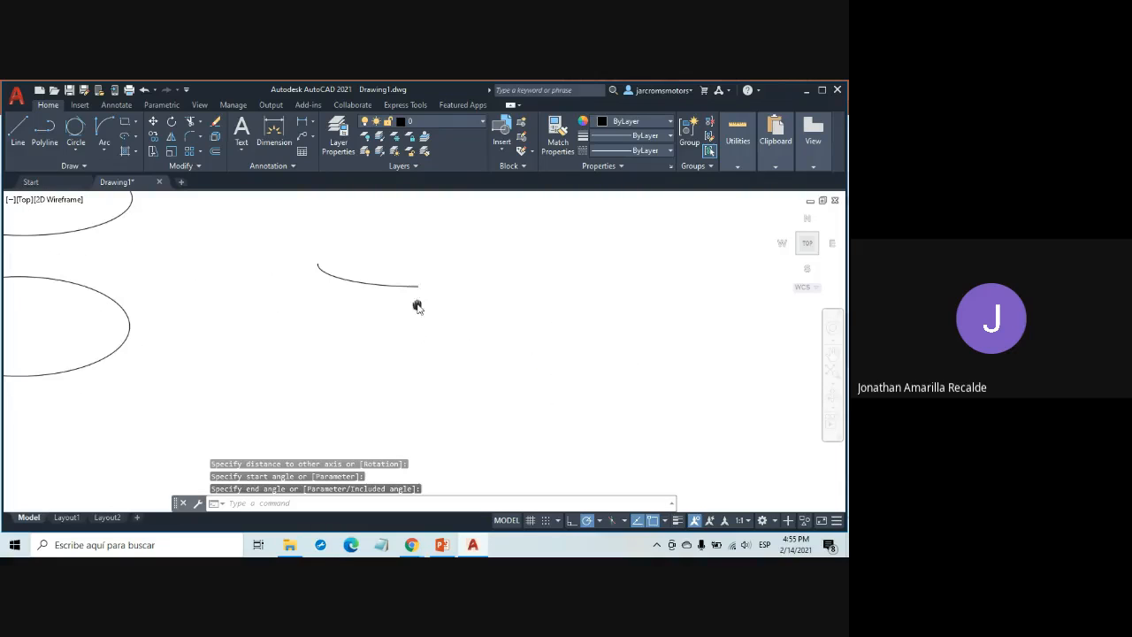
left_click(135, 138)
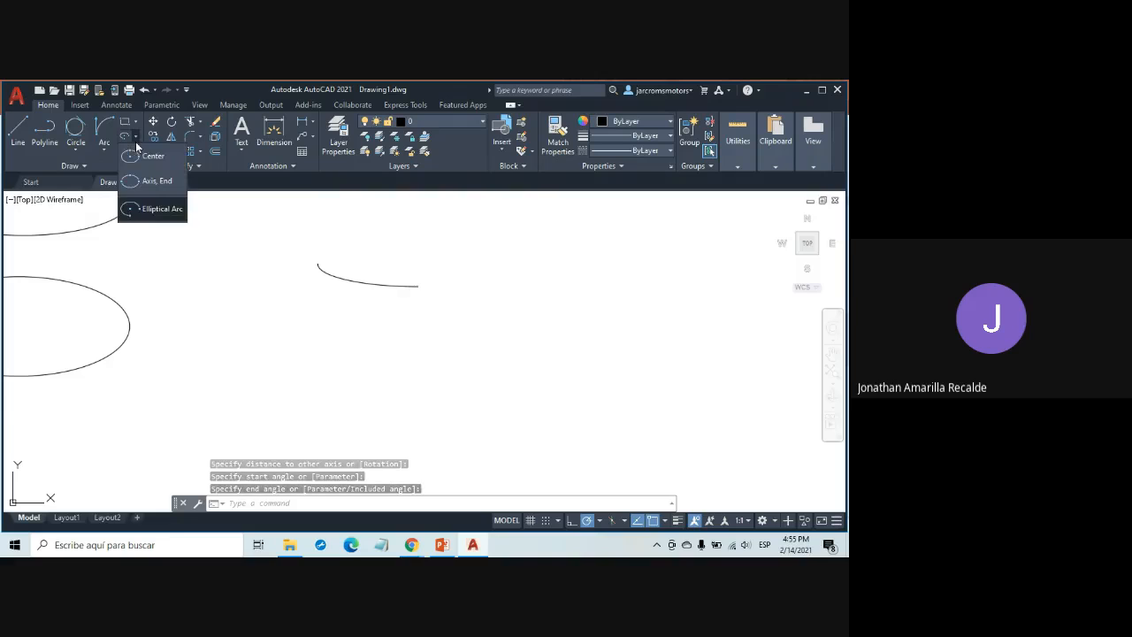
left_click(155, 207)
scroll(309, 315, "down", 4)
left_click(438, 311)
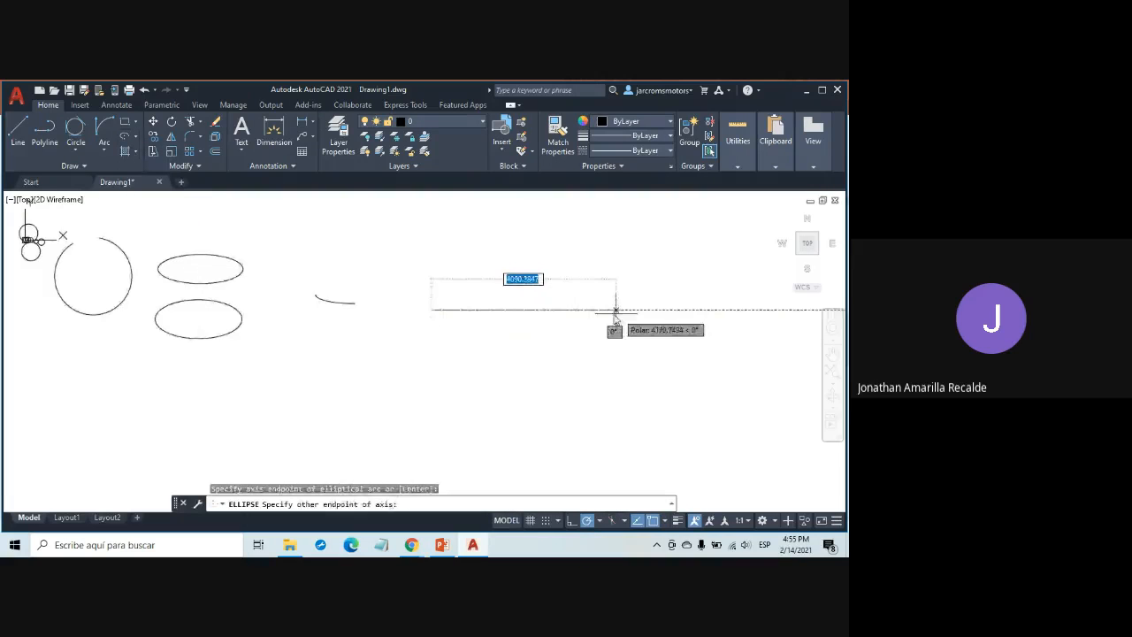
key("Escape")
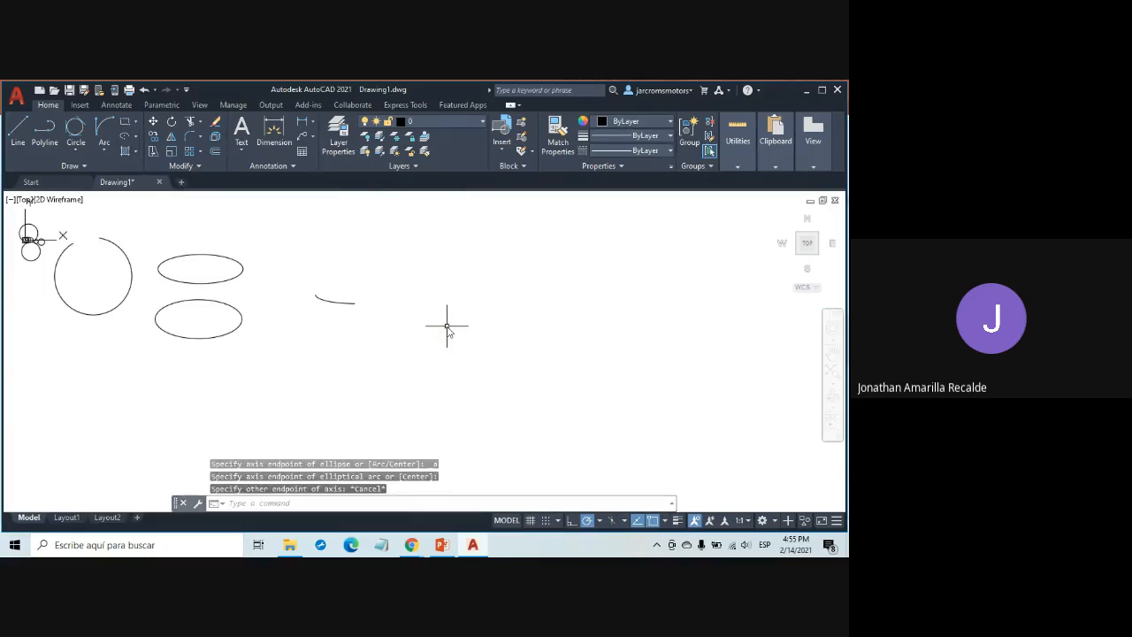
Step: Draw a full ellipse by its horizontal axis in the empty area to the right of the elliptical arc and erase it
key("Return")
left_click(520, 313)
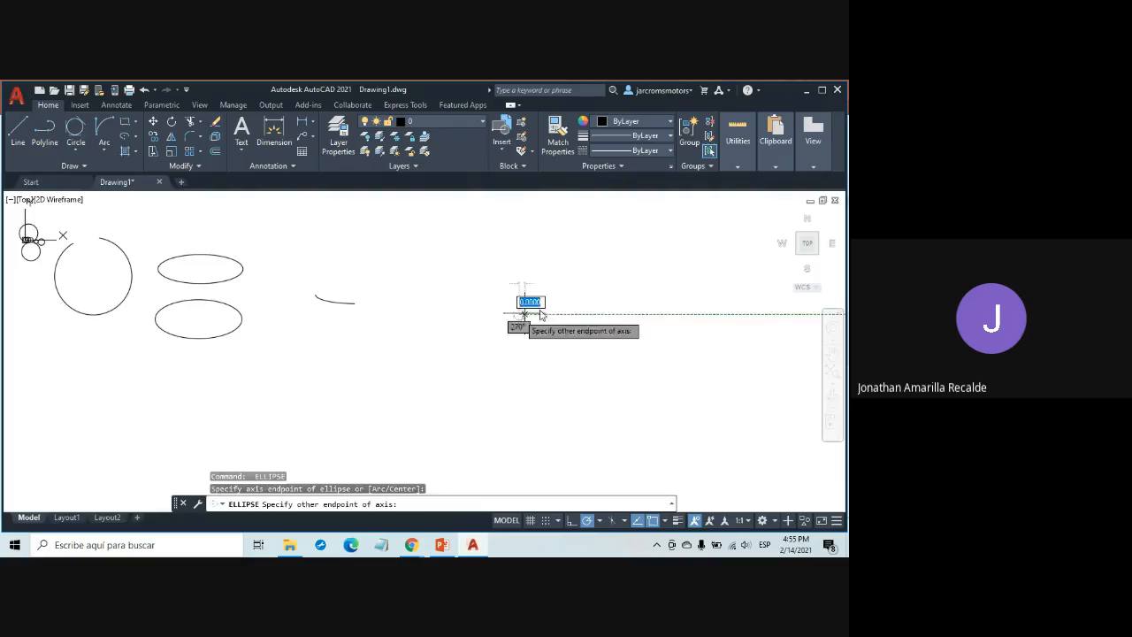
left_click(626, 314)
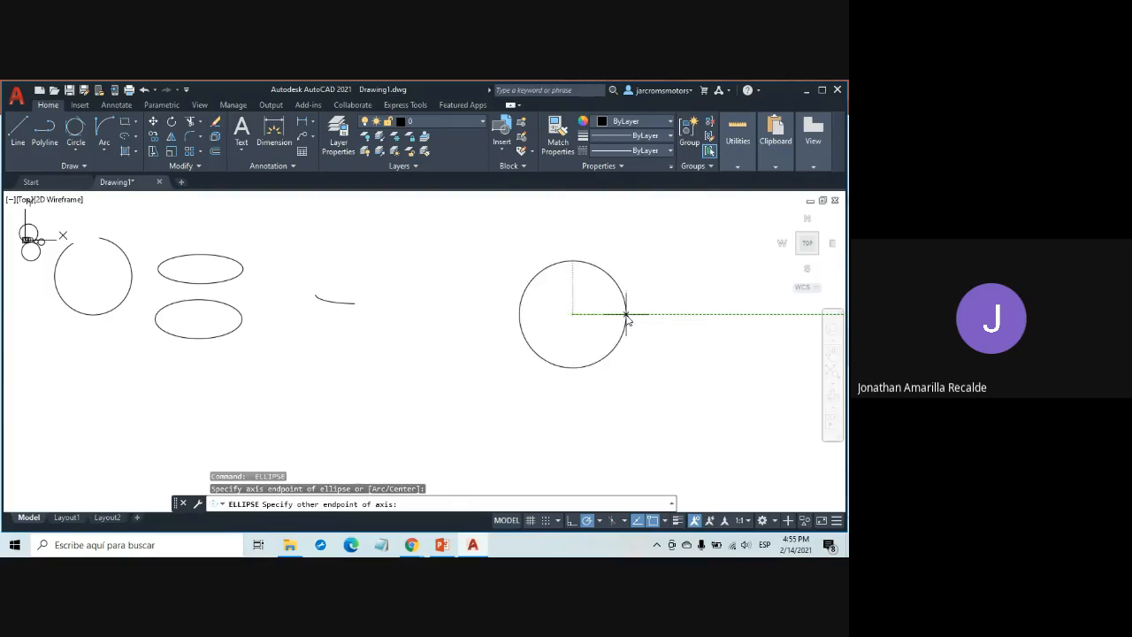
left_click(573, 277)
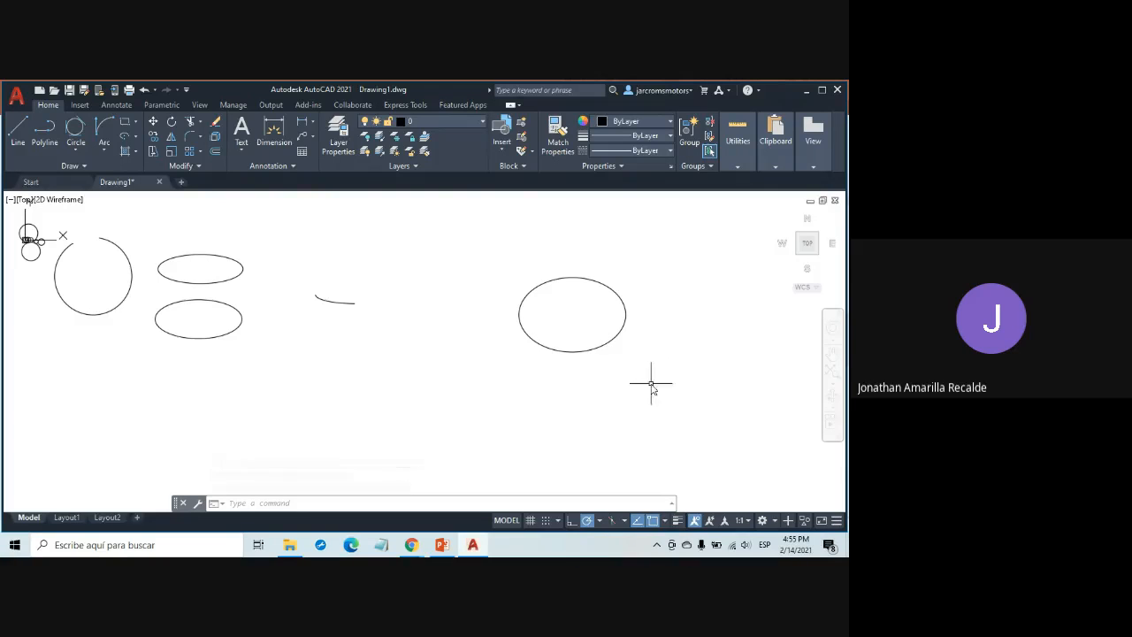
left_click(623, 331)
key("Delete")
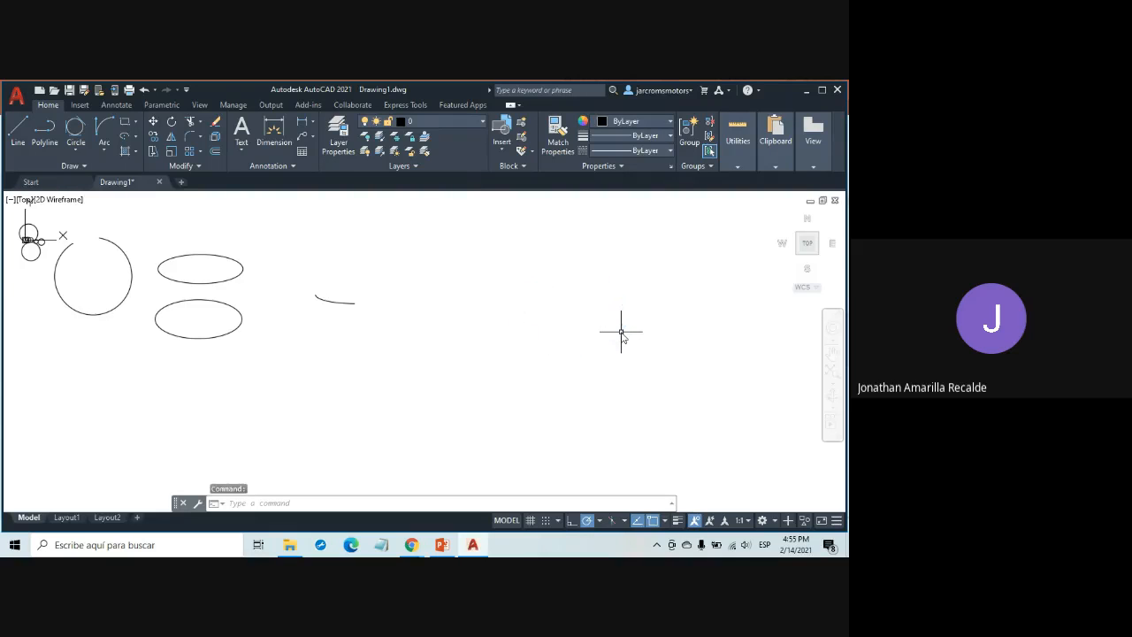
Step: Draw a larger elliptical arc well to the right of the first, starting at its lower left and ending at its upper left, leaving the left side open
left_click(137, 138)
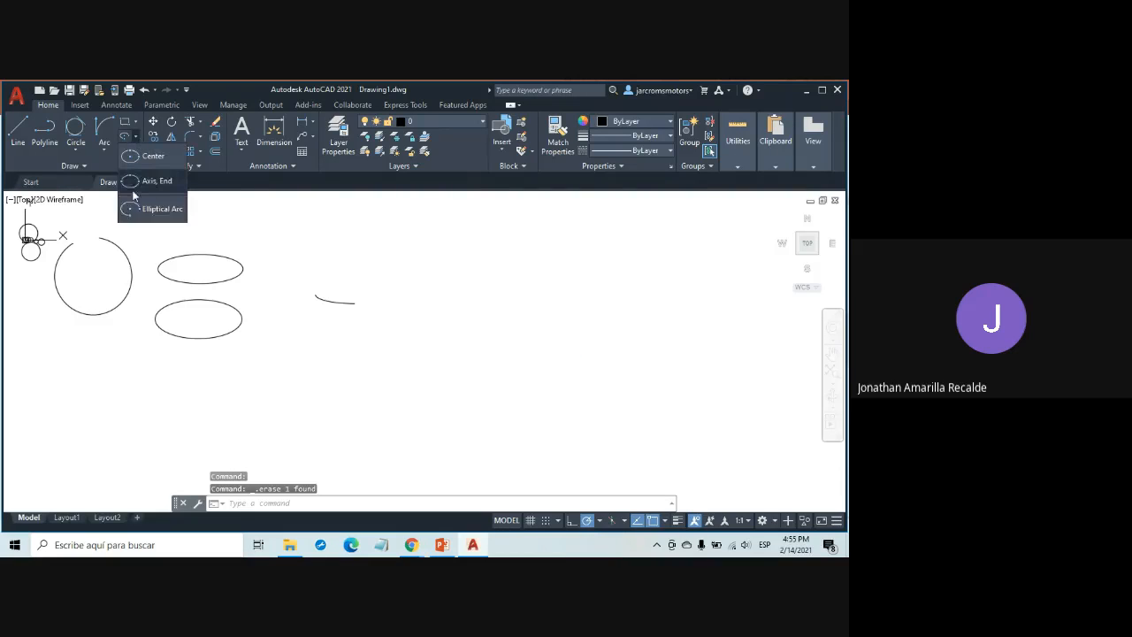
left_click(147, 209)
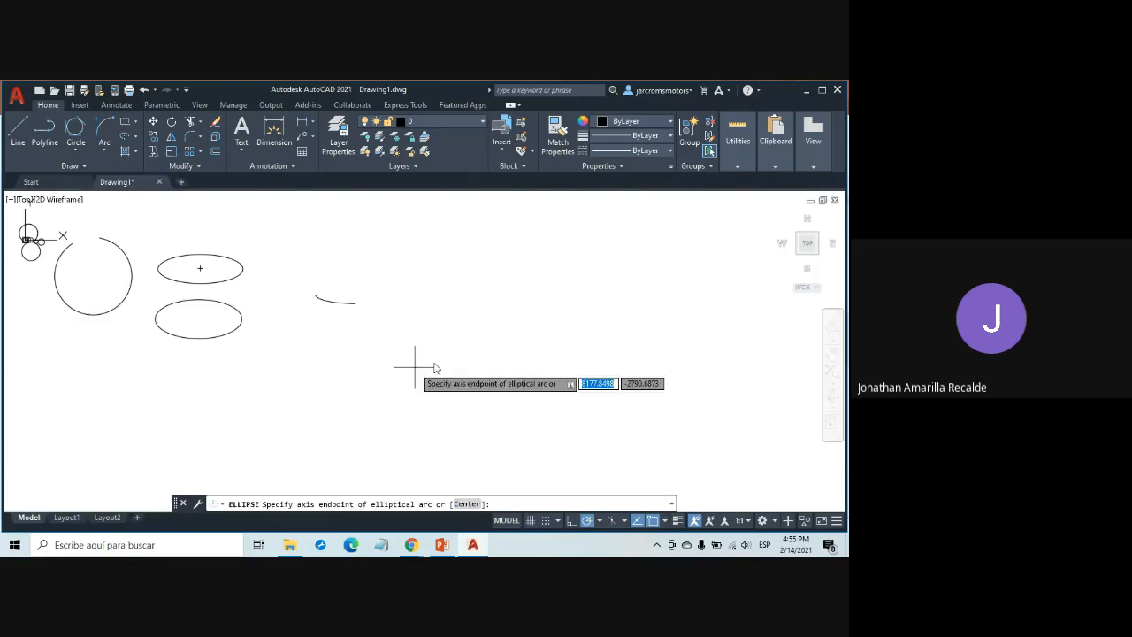
left_click(527, 293)
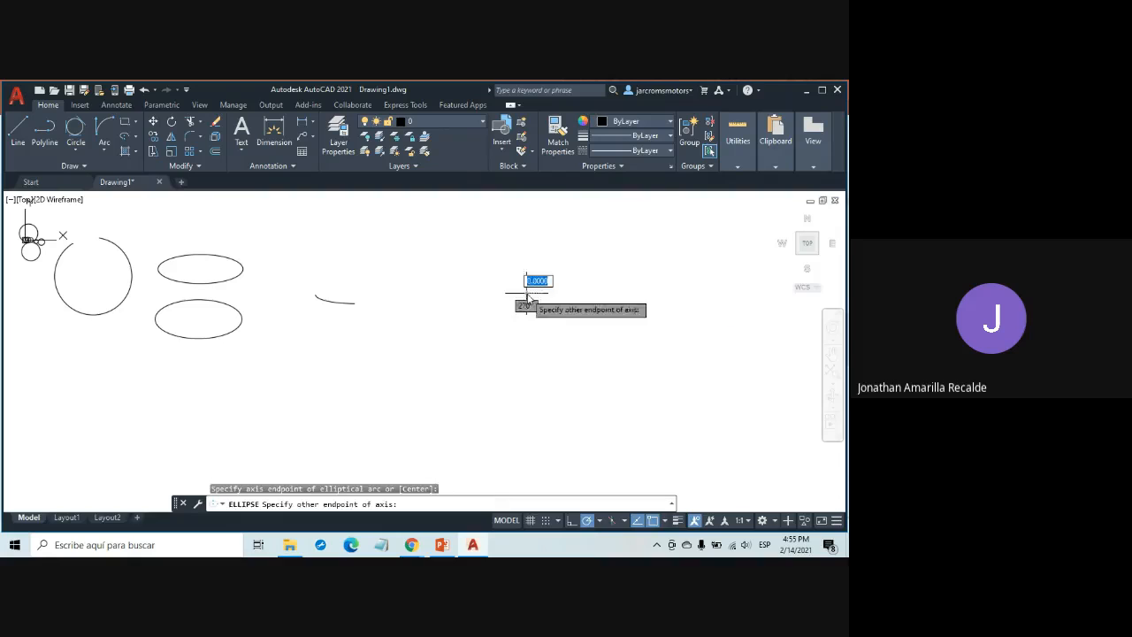
left_click(623, 293)
left_click(575, 263)
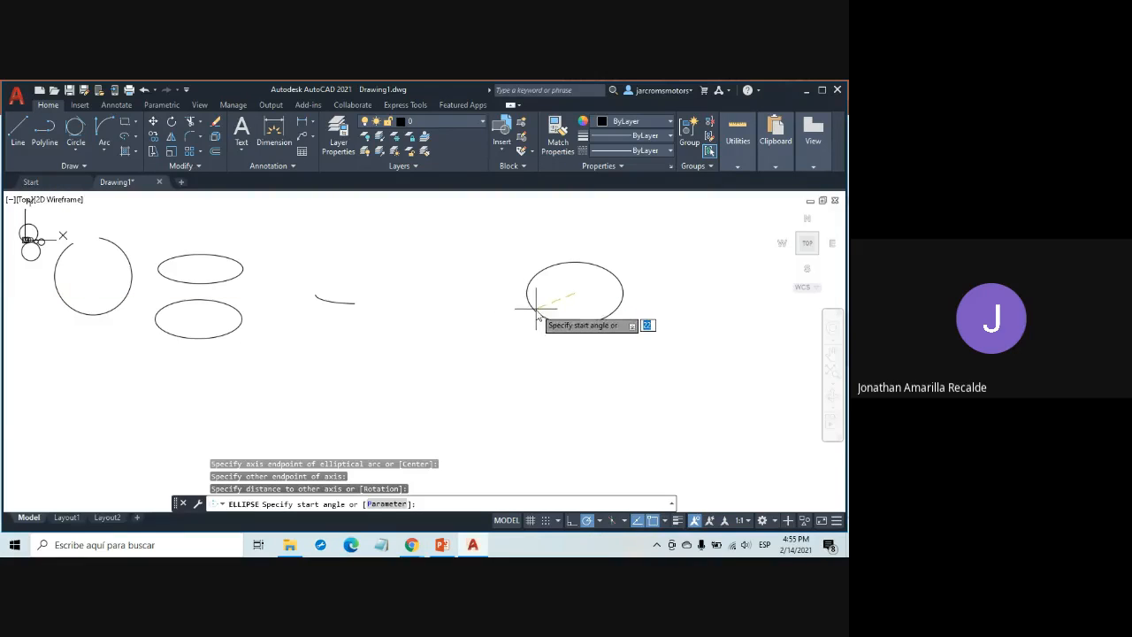
left_click(534, 311)
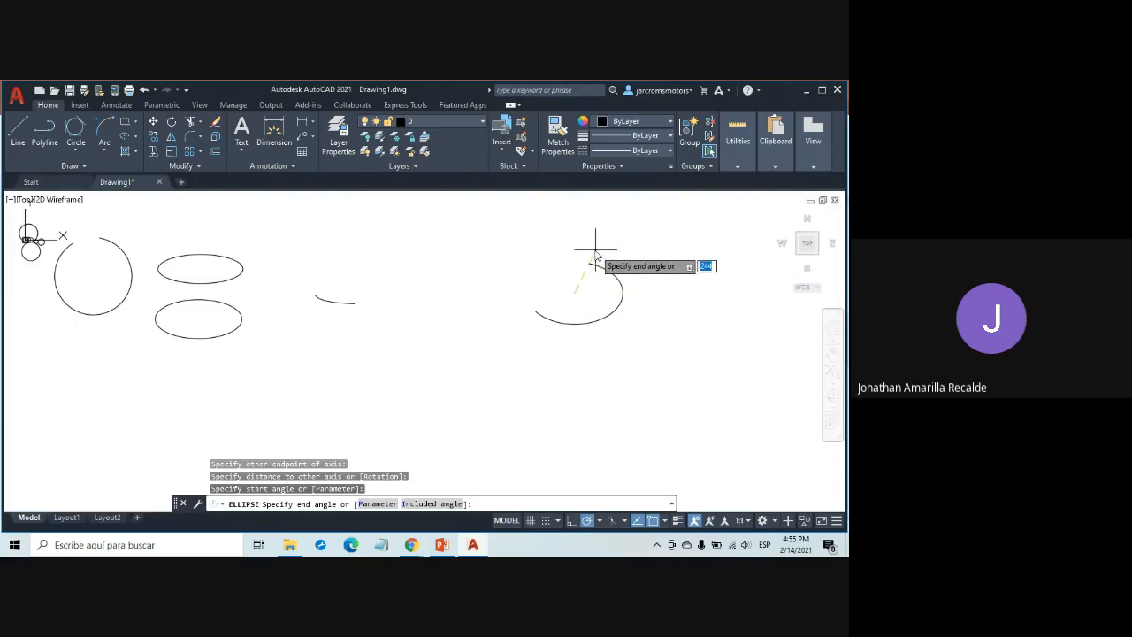
left_click(542, 257)
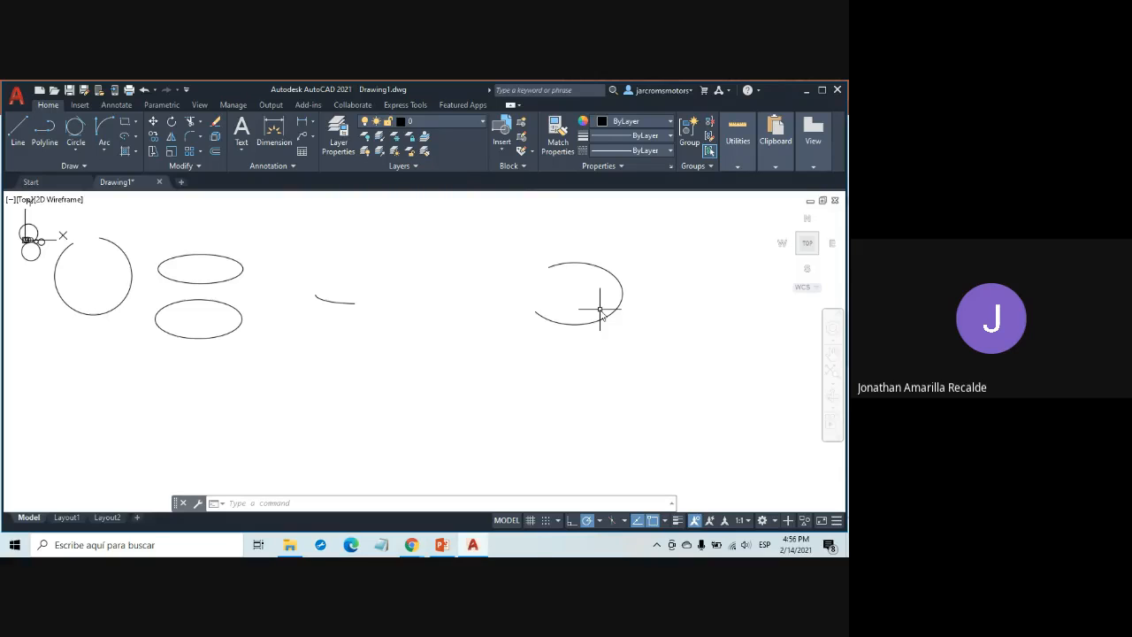
Step: Examine the whole row of drawn circles, ellipses and arcs and their extent relative to the origin
scroll(588, 311, "down", 2)
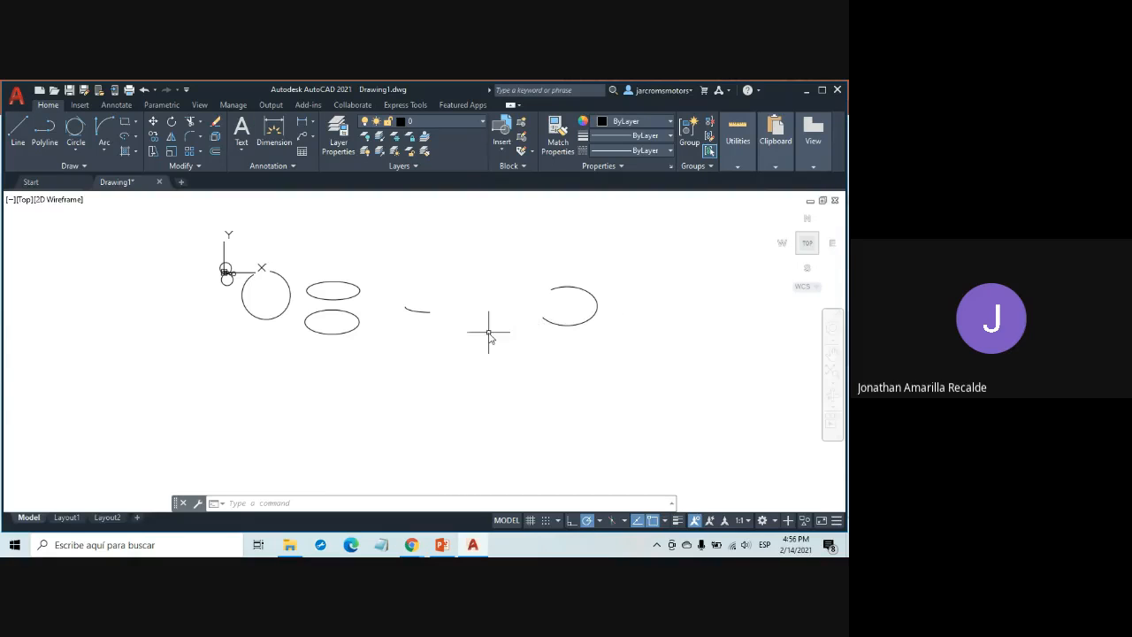
scroll(271, 287, "up", 2)
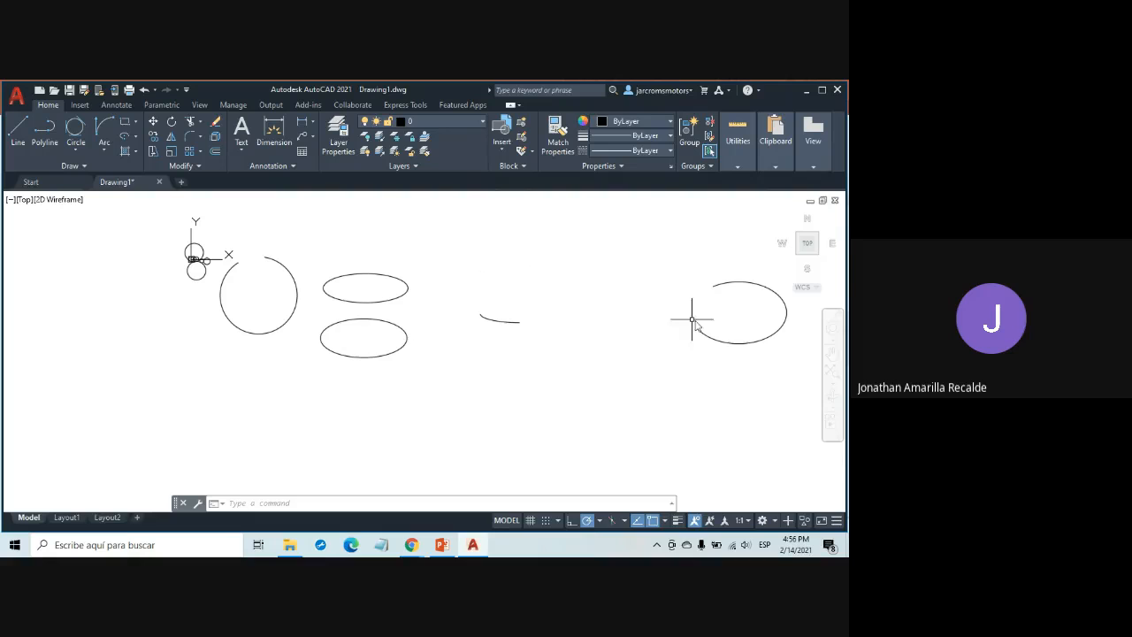
middle_click_drag(746, 374, 653, 381)
scroll(663, 377, "down", 2)
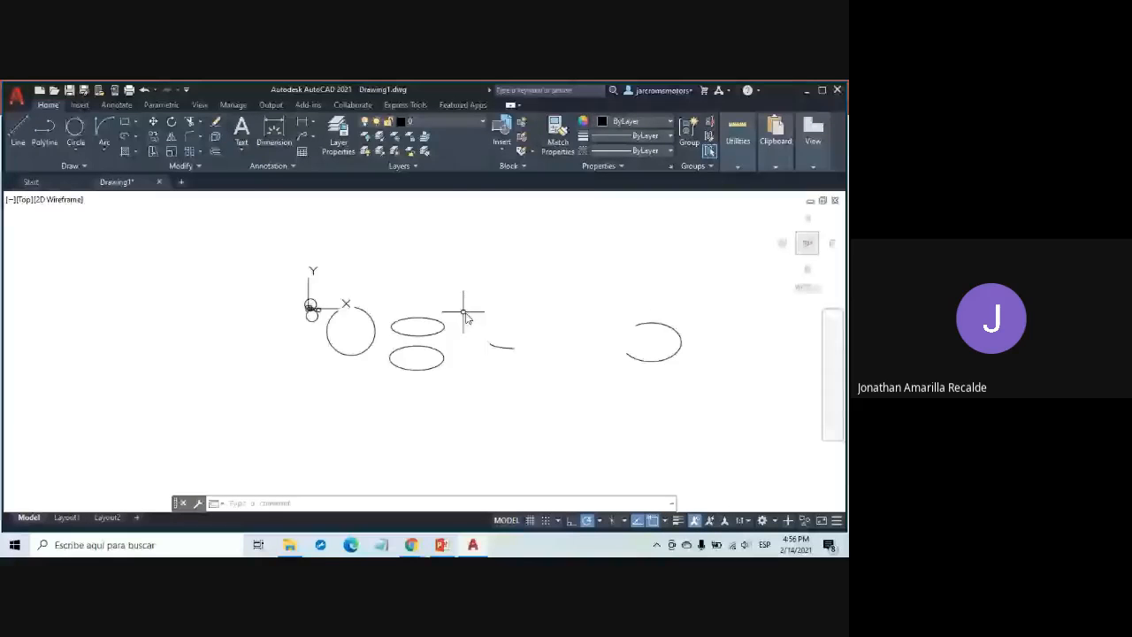
scroll(634, 376, "down", 5)
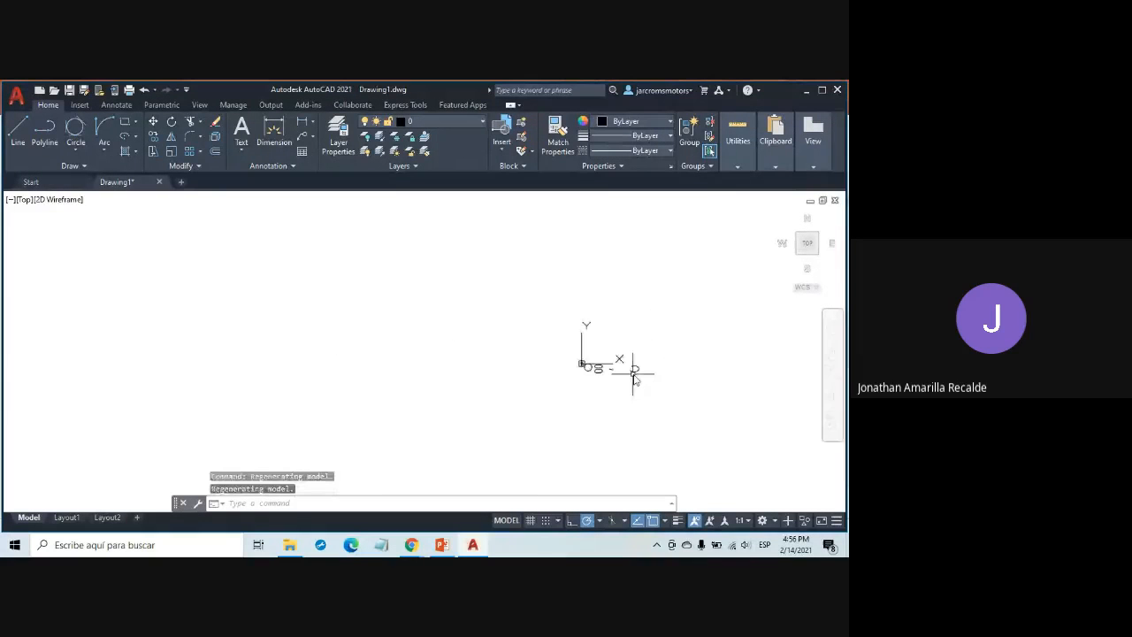
scroll(634, 379, "down", 3)
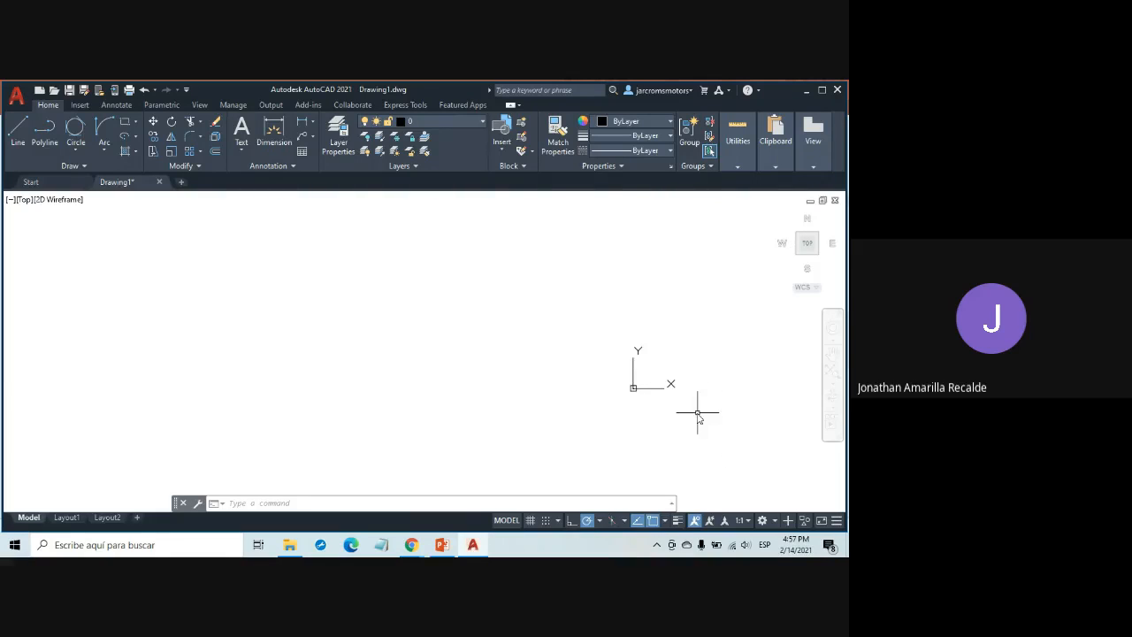
scroll(692, 415, "up", 2)
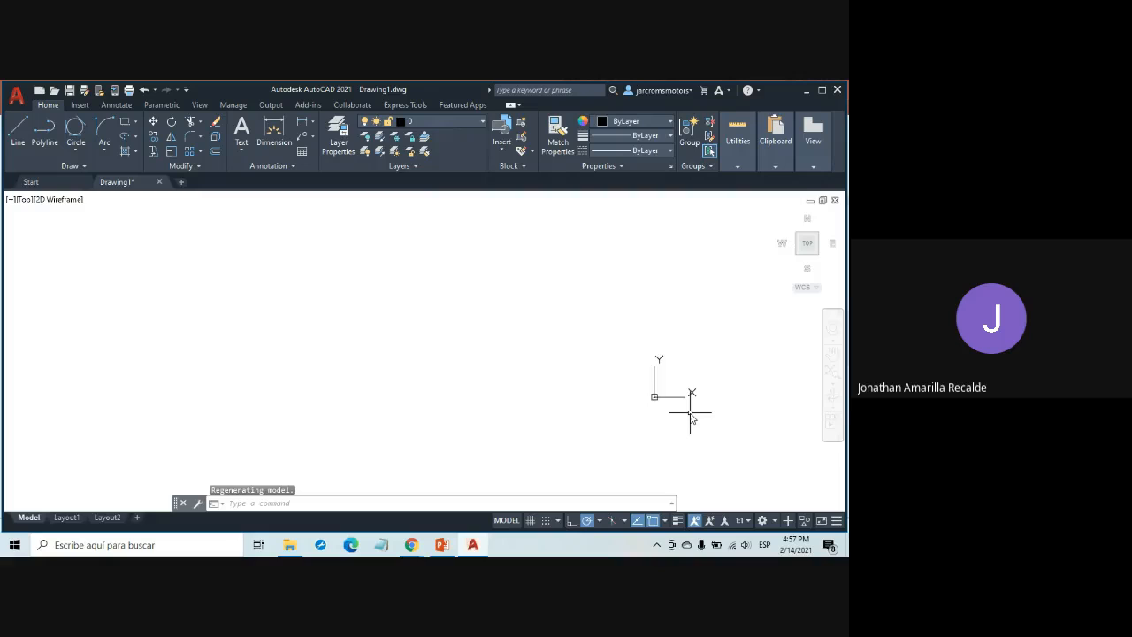
scroll(685, 414, "down", 2)
mouse_move(685, 414)
middle_mouse_down()
mouse_move(631, 366)
mouse_move(503, 386)
mouse_move(528, 407)
mouse_move(614, 405)
mouse_move(508, 356)
mouse_move(452, 387)
mouse_move(461, 387)
middle_mouse_up()
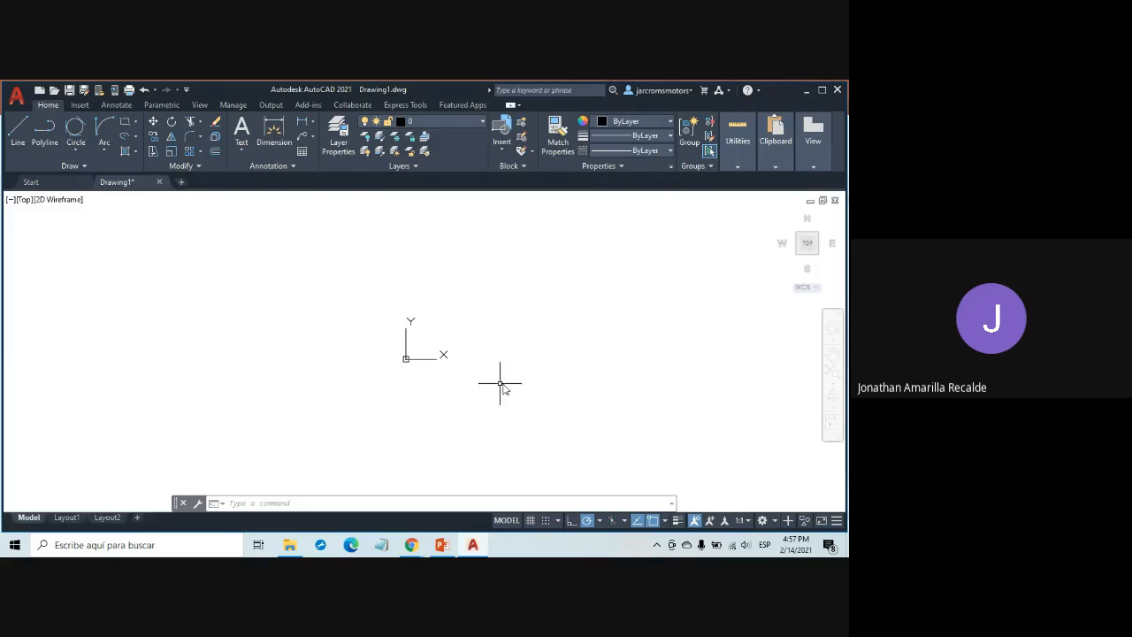
Step: Use the Pan command to move around the drawing and view the origin and shapes at different zoom levels
right_click(564, 385)
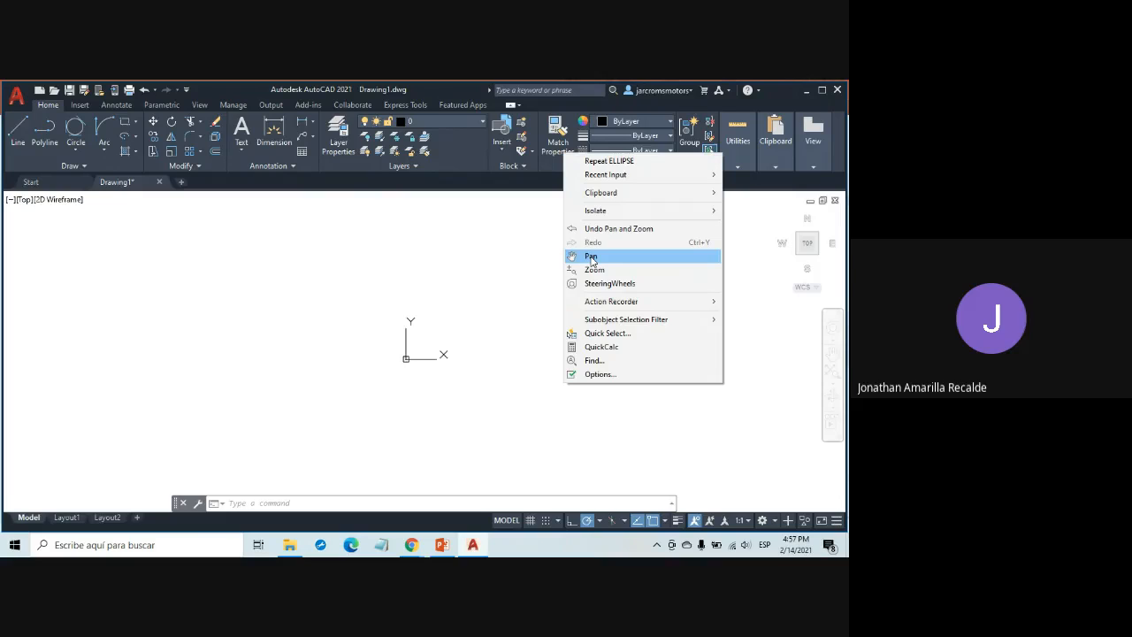
left_click(592, 257)
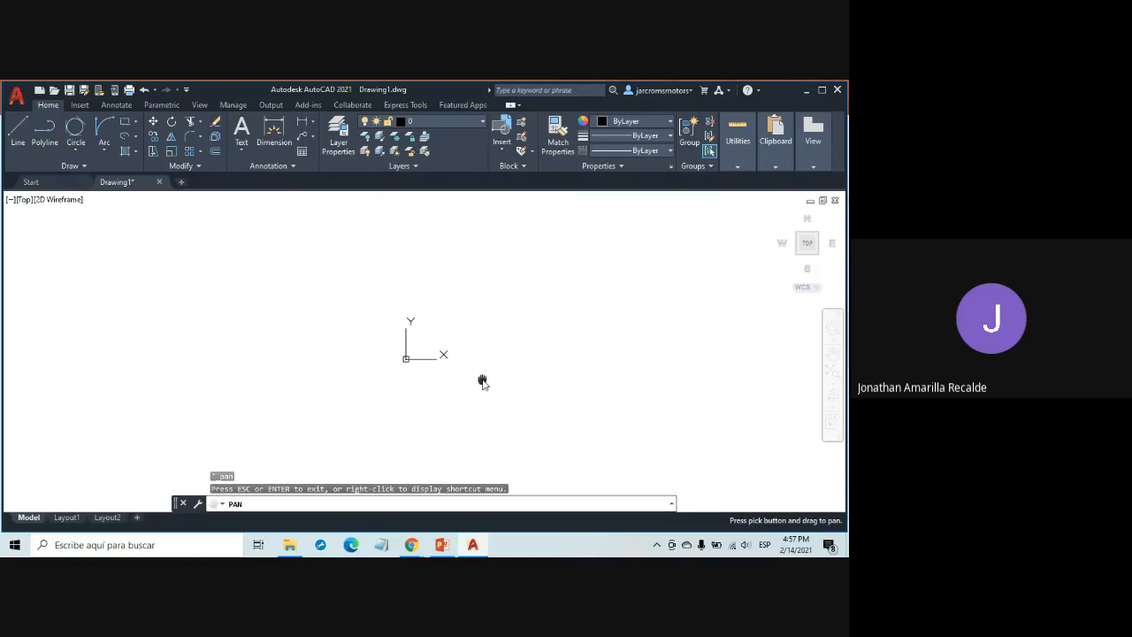
mouse_move(482, 382)
left_mouse_down()
mouse_move(558, 346)
mouse_move(528, 363)
mouse_move(401, 378)
mouse_move(430, 341)
mouse_move(569, 364)
mouse_move(535, 344)
mouse_move(496, 345)
mouse_move(397, 382)
mouse_move(541, 361)
mouse_move(469, 331)
mouse_move(442, 364)
mouse_move(526, 371)
mouse_move(523, 340)
mouse_move(462, 342)
mouse_move(440, 372)
mouse_move(468, 366)
left_mouse_up()
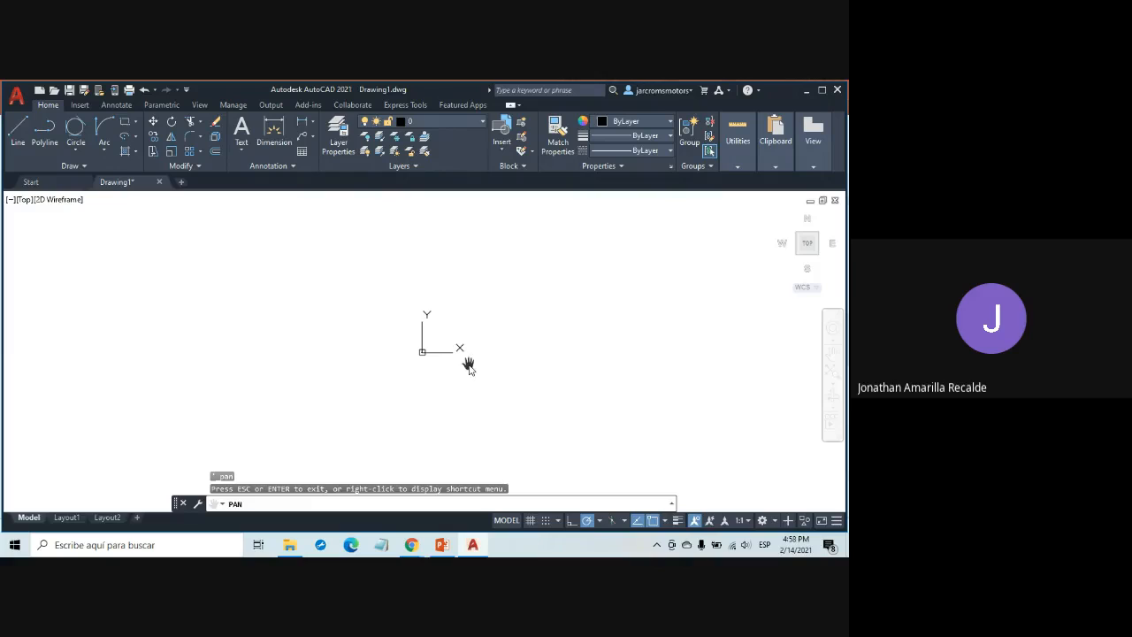
left_click_drag(459, 403, 412, 341)
mouse_move(304, 253)
left_mouse_down()
mouse_move(313, 362)
mouse_move(410, 413)
mouse_move(403, 369)
left_mouse_up()
scroll(406, 355, "up", 7)
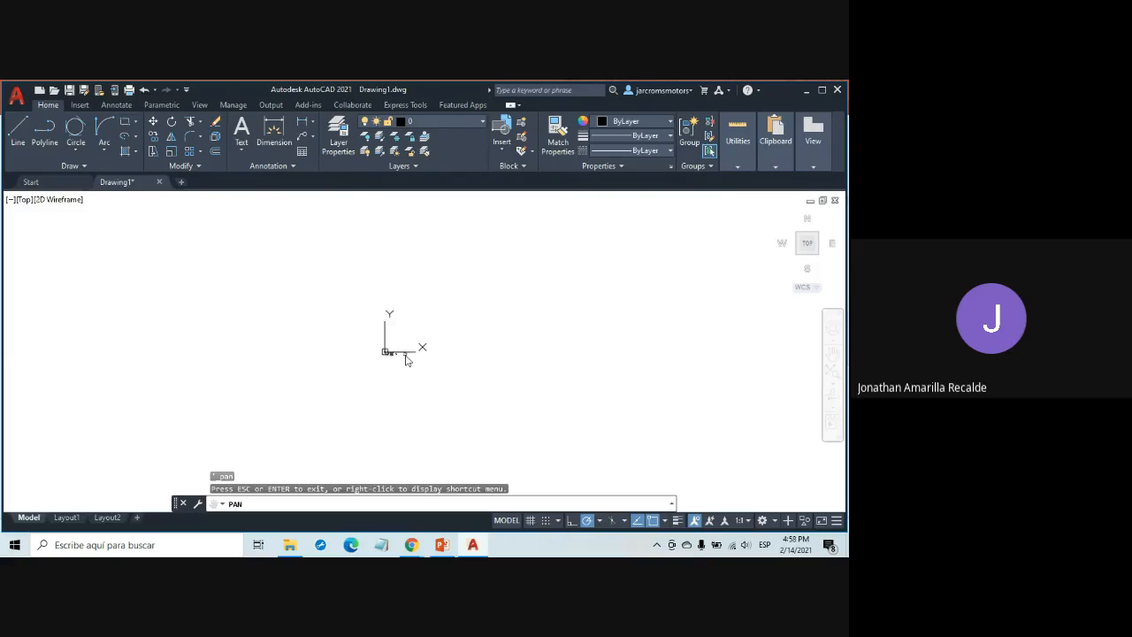
scroll(384, 359, "up", 5)
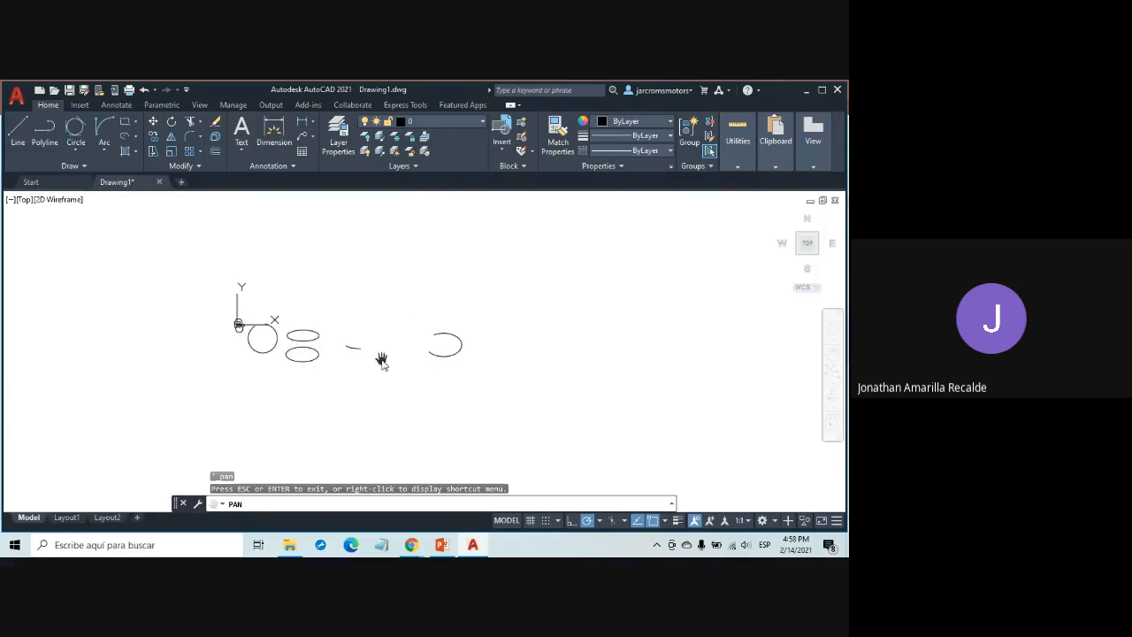
scroll(369, 363, "up", 3)
scroll(327, 373, "down", 8)
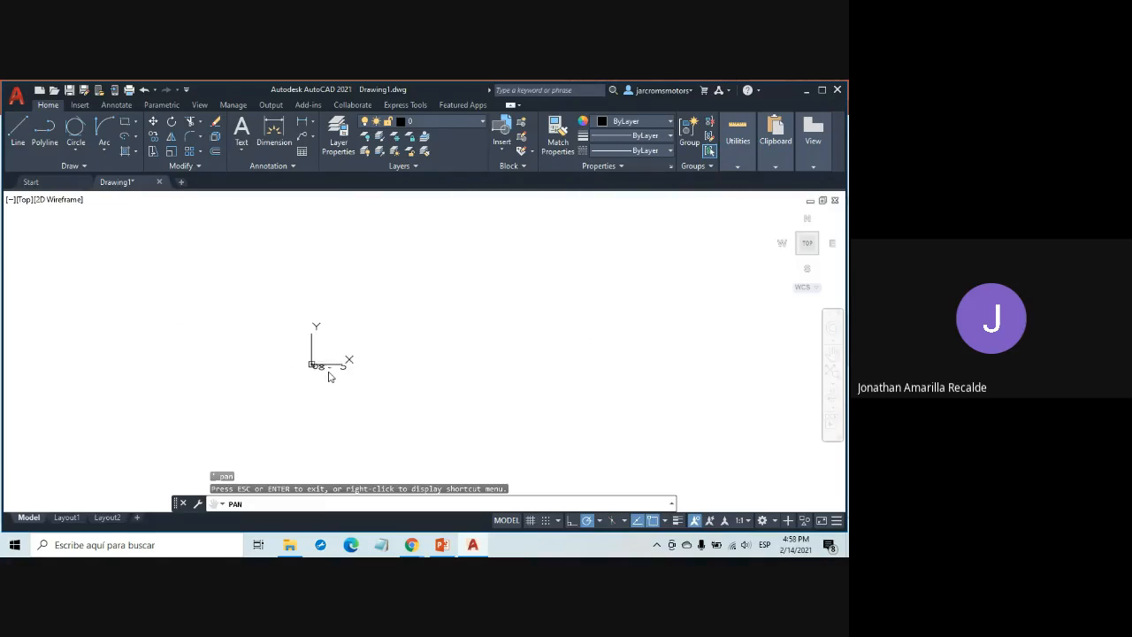
Step: Examine the row of ellipses and arcs from close up and far out, ending on an empty area, and leave the Pan command
scroll(328, 377, "up", 8)
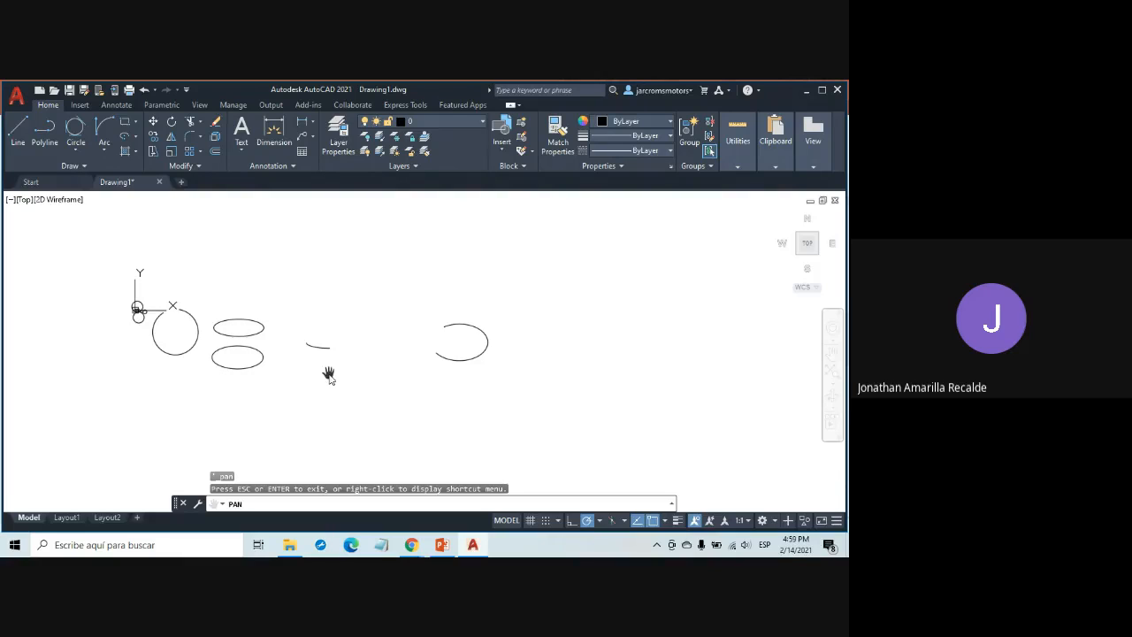
scroll(329, 378, "up", 4)
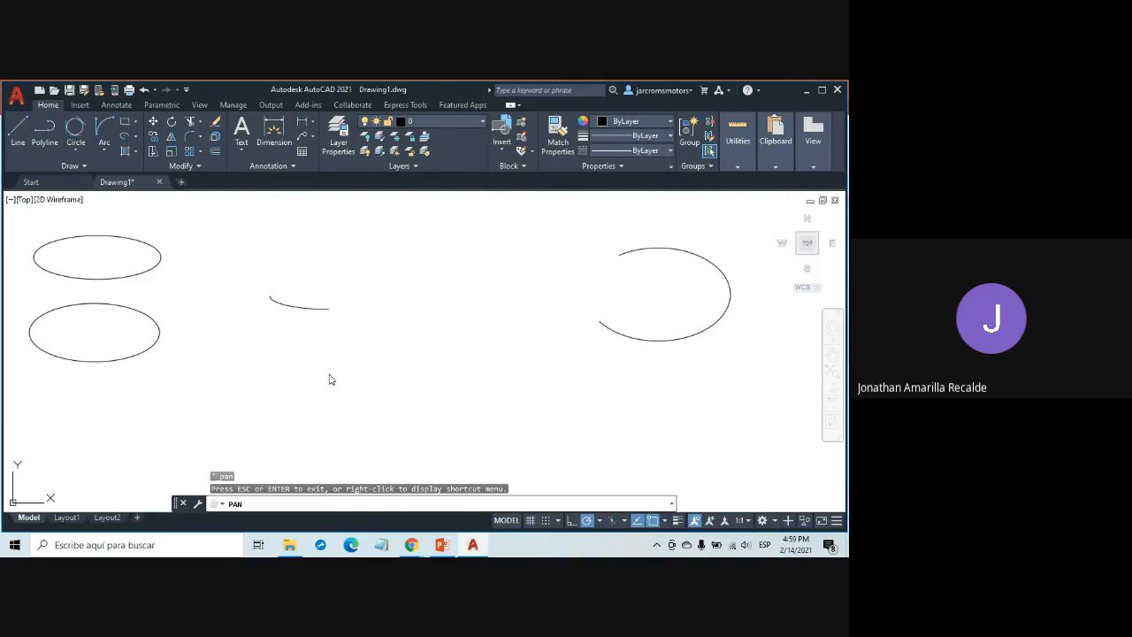
scroll(329, 379, "down", 10)
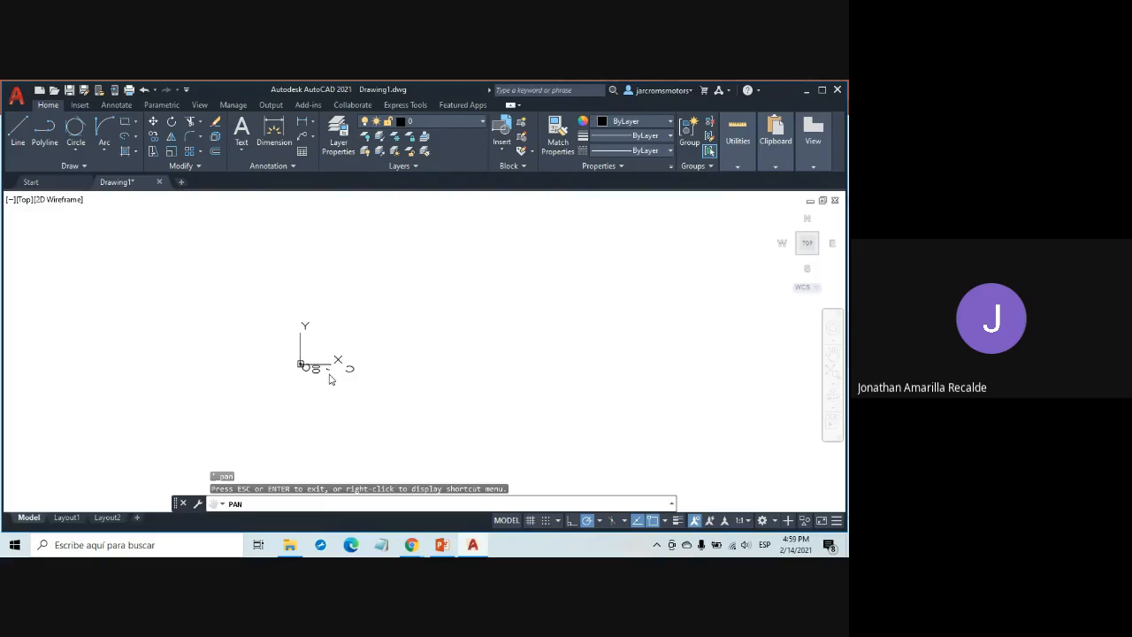
scroll(329, 379, "down", 3)
scroll(329, 379, "down", 2)
scroll(315, 379, "up", 5)
scroll(447, 372, "up", 5)
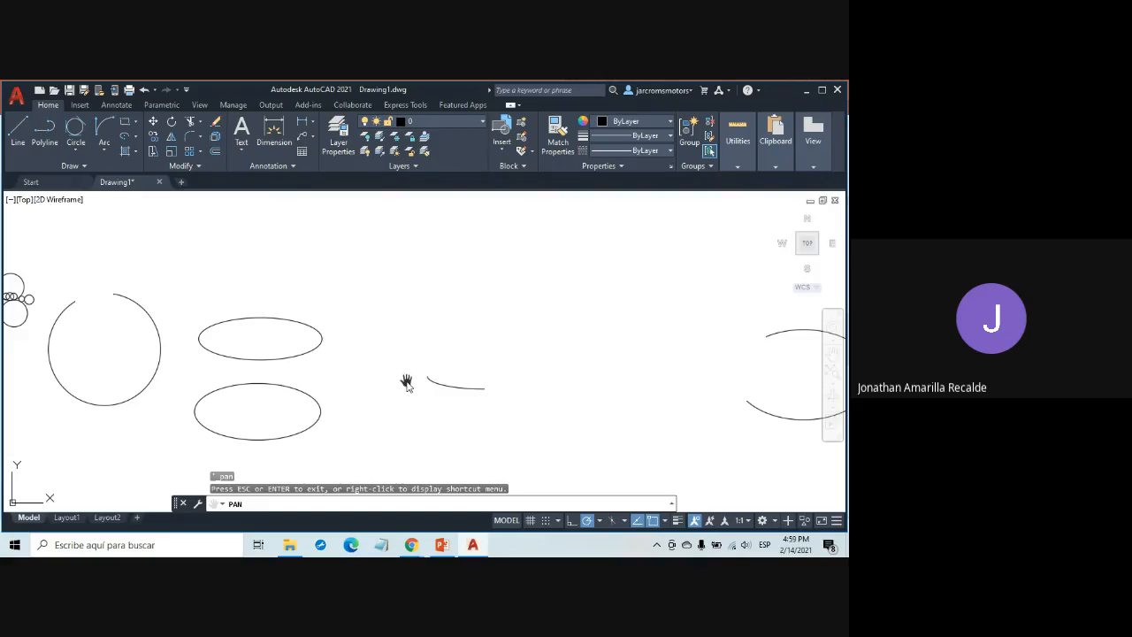
scroll(406, 382, "up", 5)
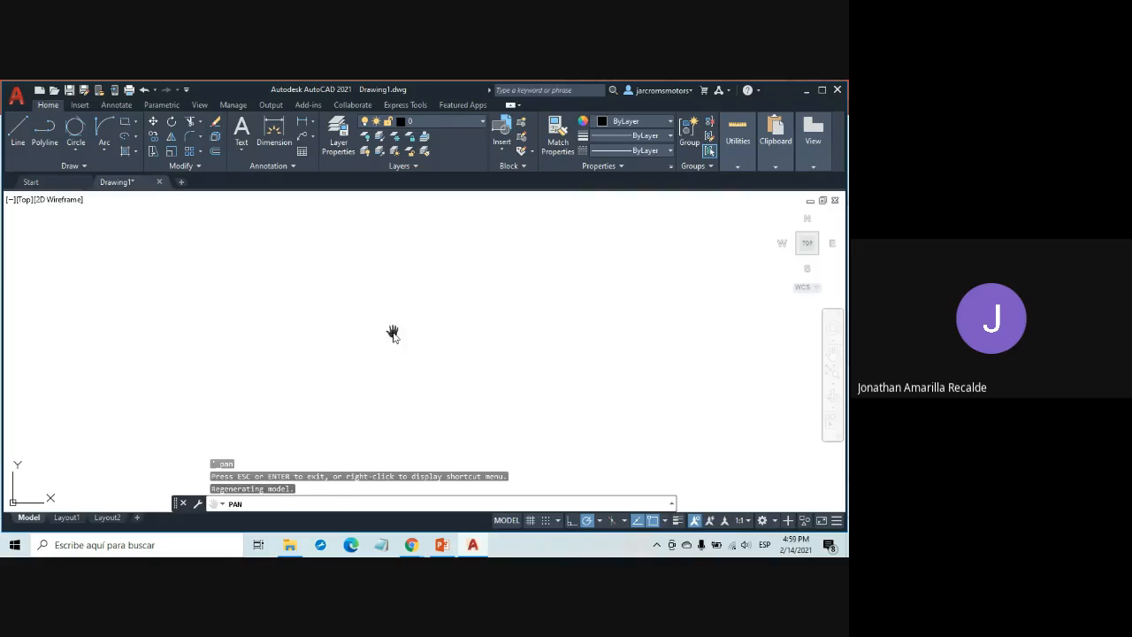
key("Escape")
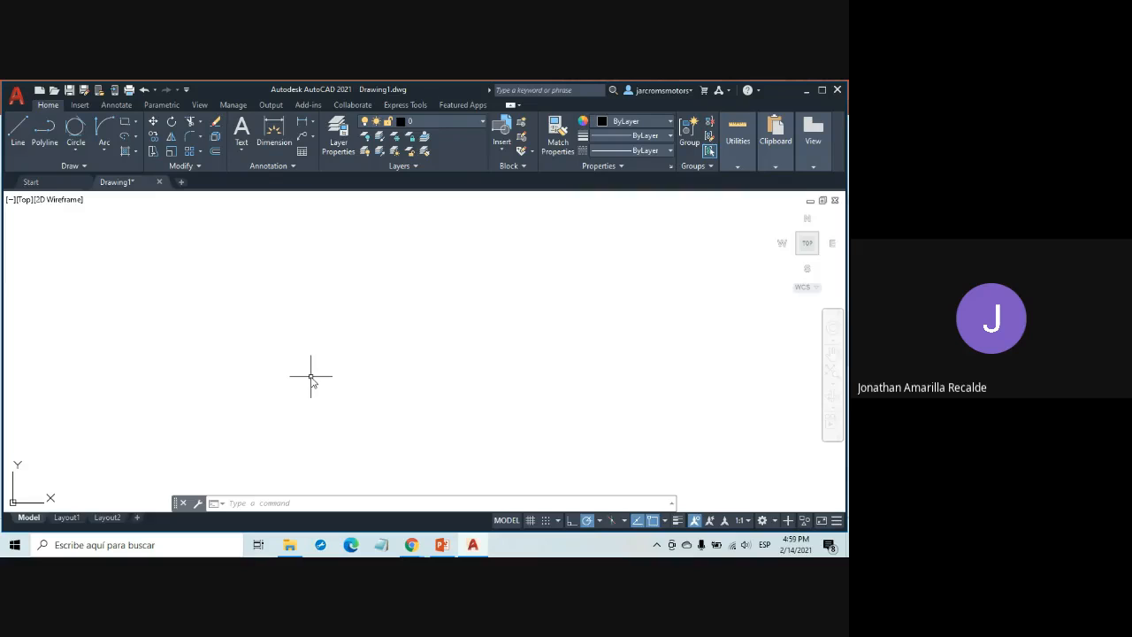
Step: Use the Zoom command's Extents option to fit all drawn shapes in the view
type("z")
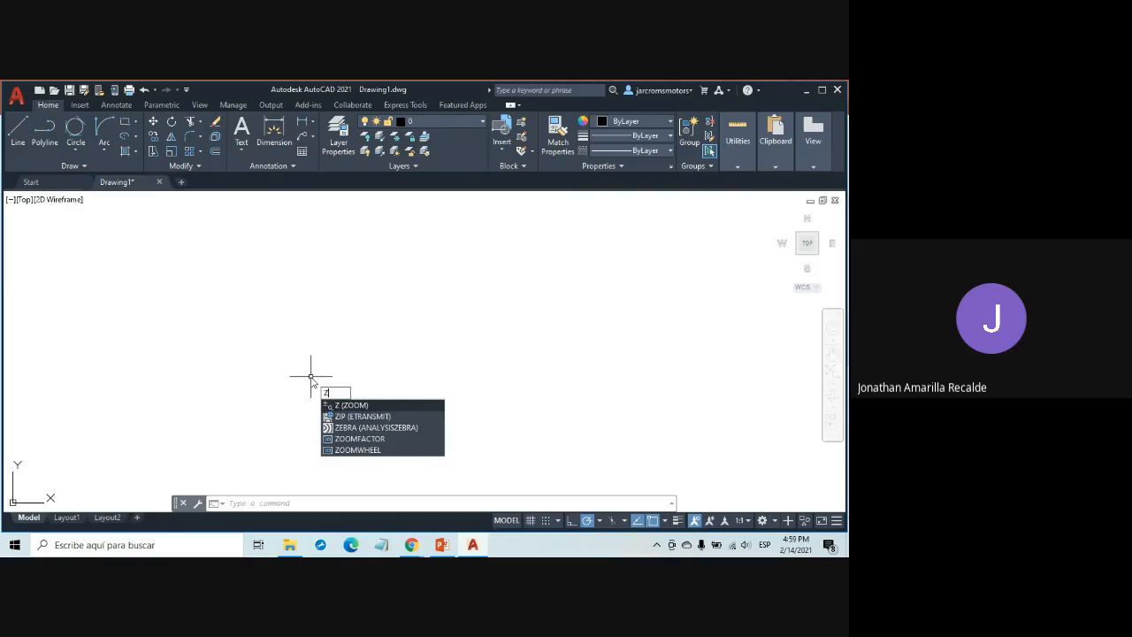
key("Return")
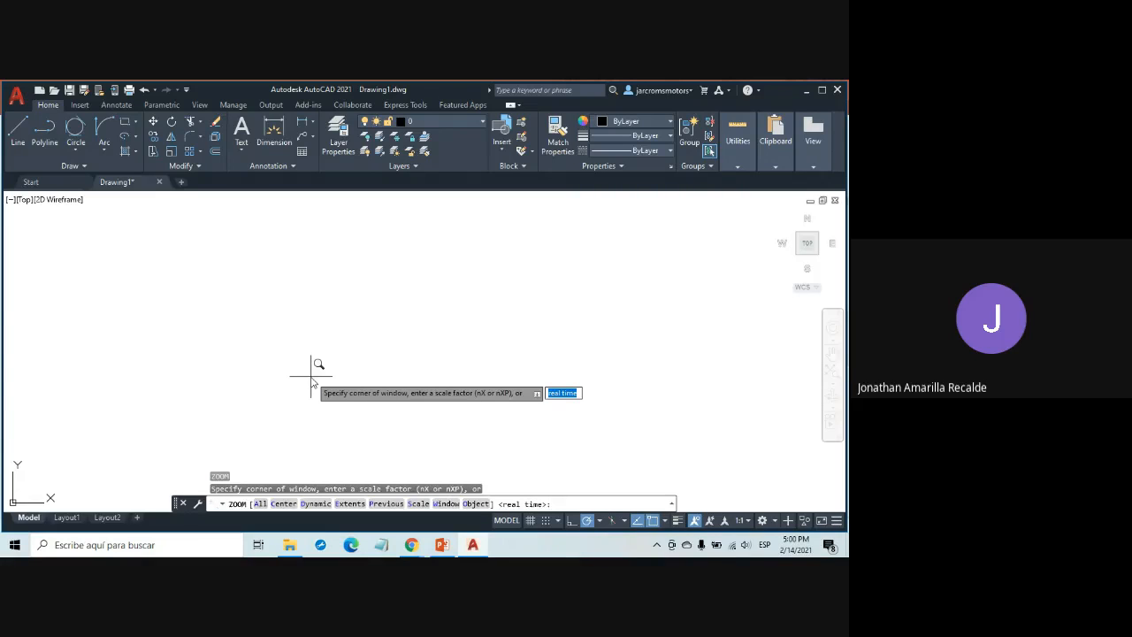
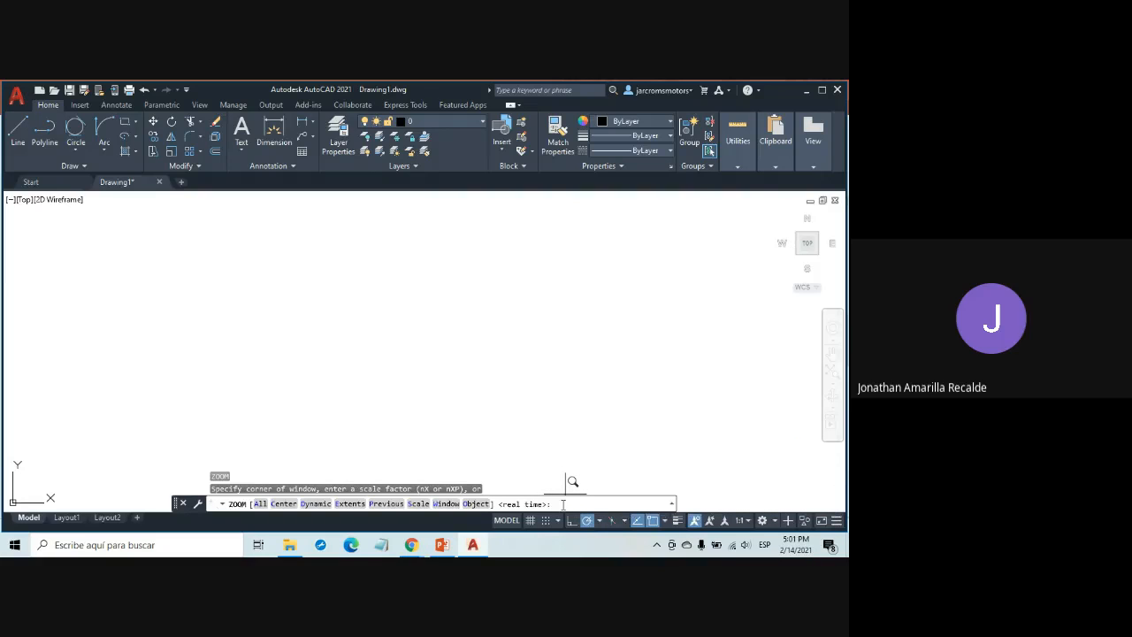
type("e")
key("Return")
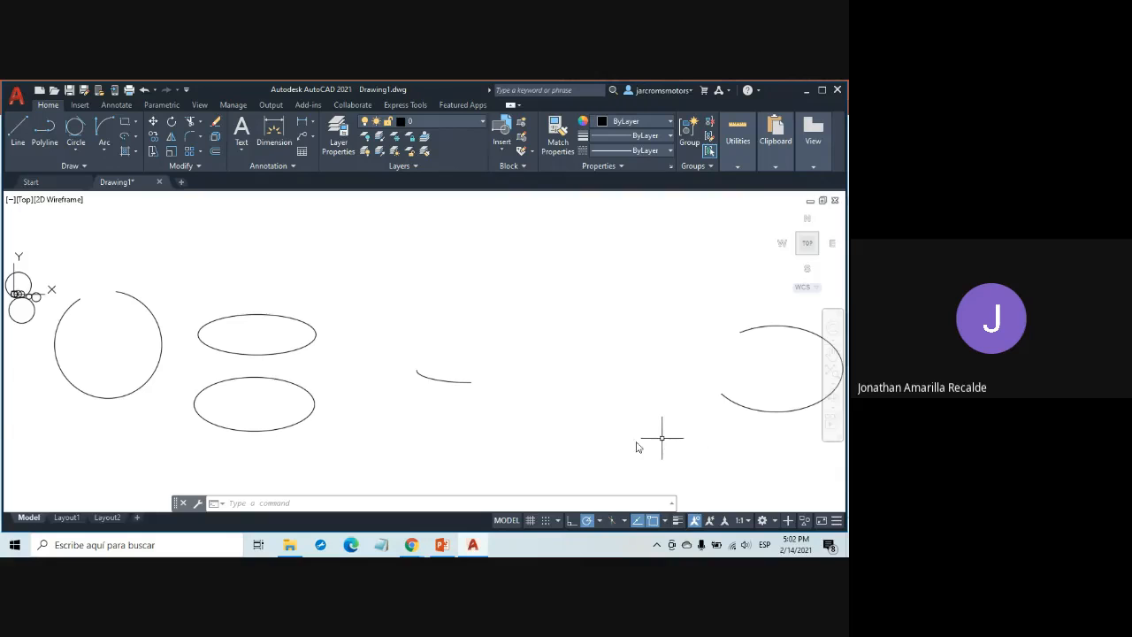
Step: View the lower ellipse up close and return to the whole drawing with the Zoom command's All option
scroll(227, 422, "up", 6)
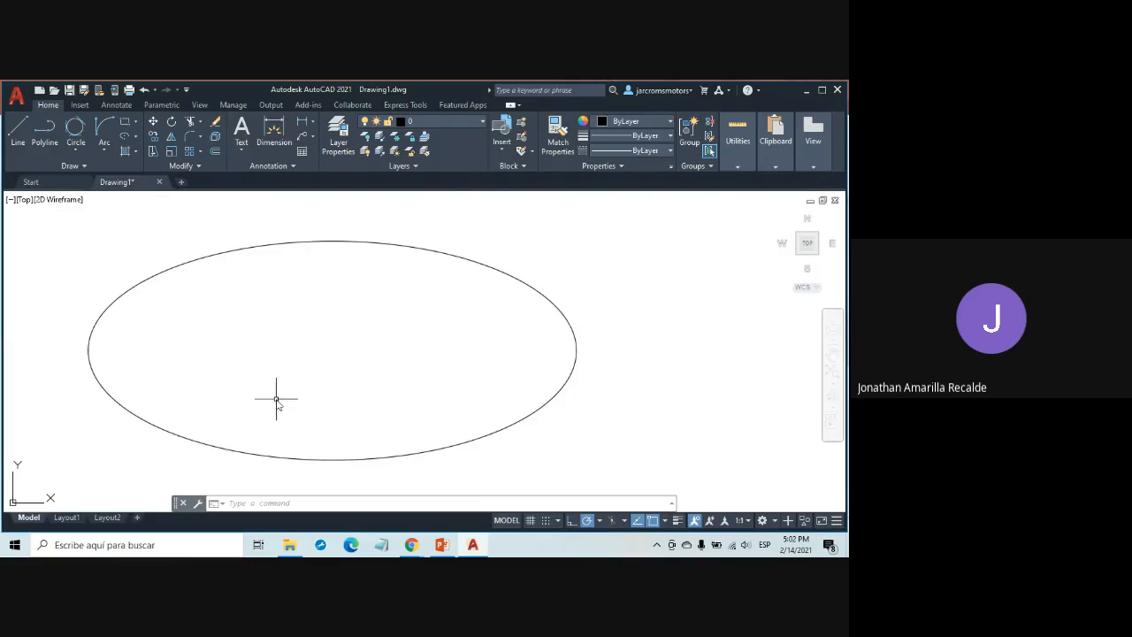
middle_click_drag(279, 398, 394, 391)
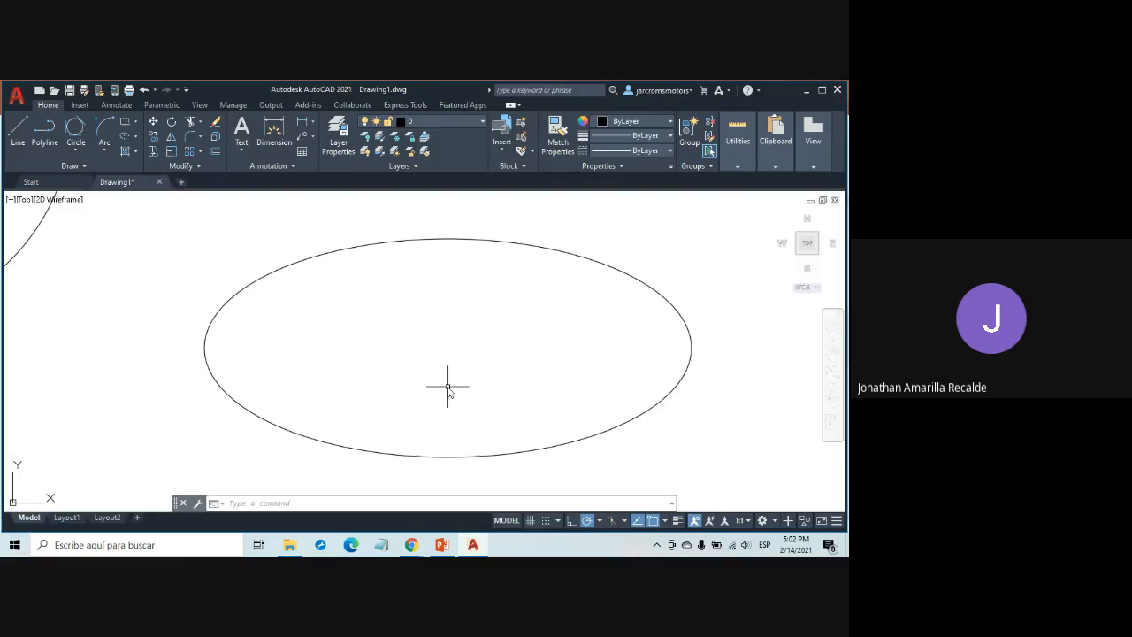
left_click(277, 506)
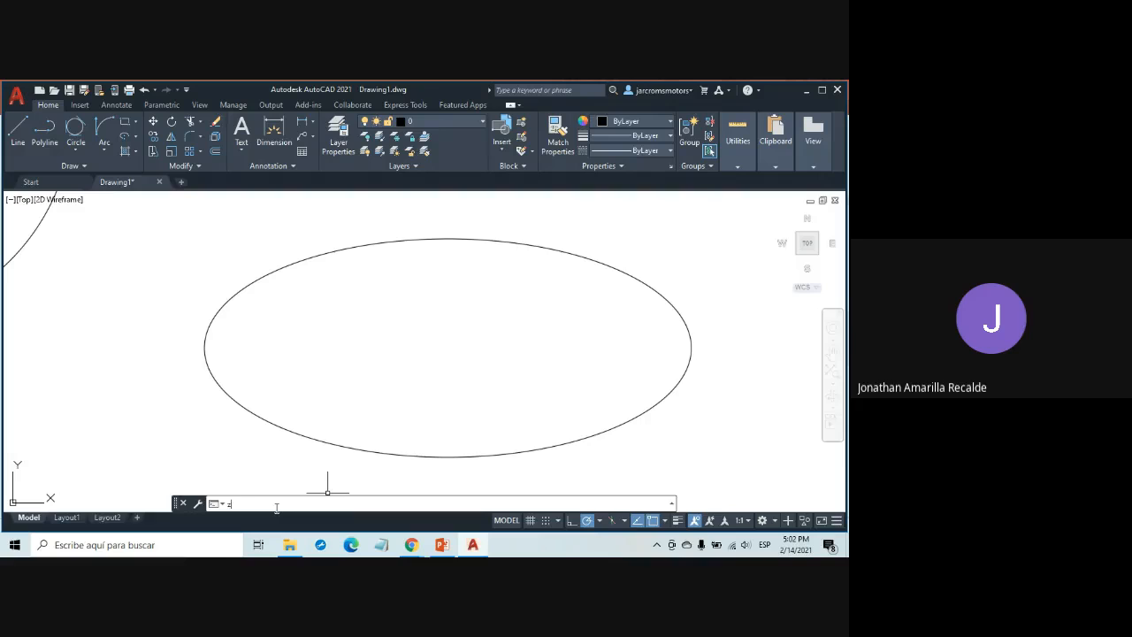
type("z")
key("Return")
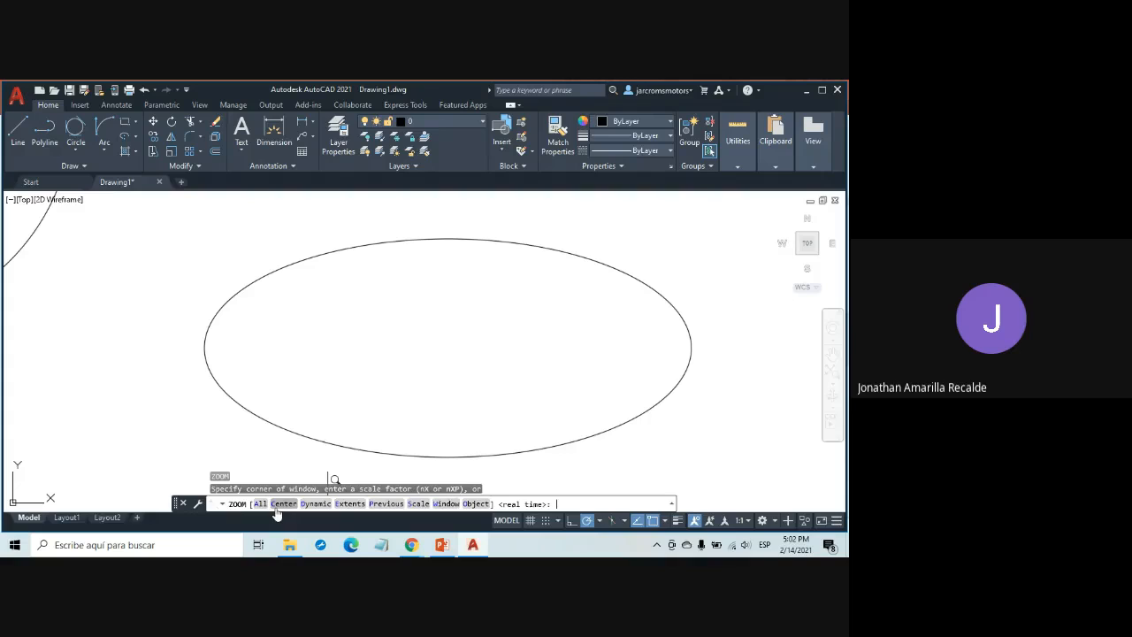
type("A")
key("Return")
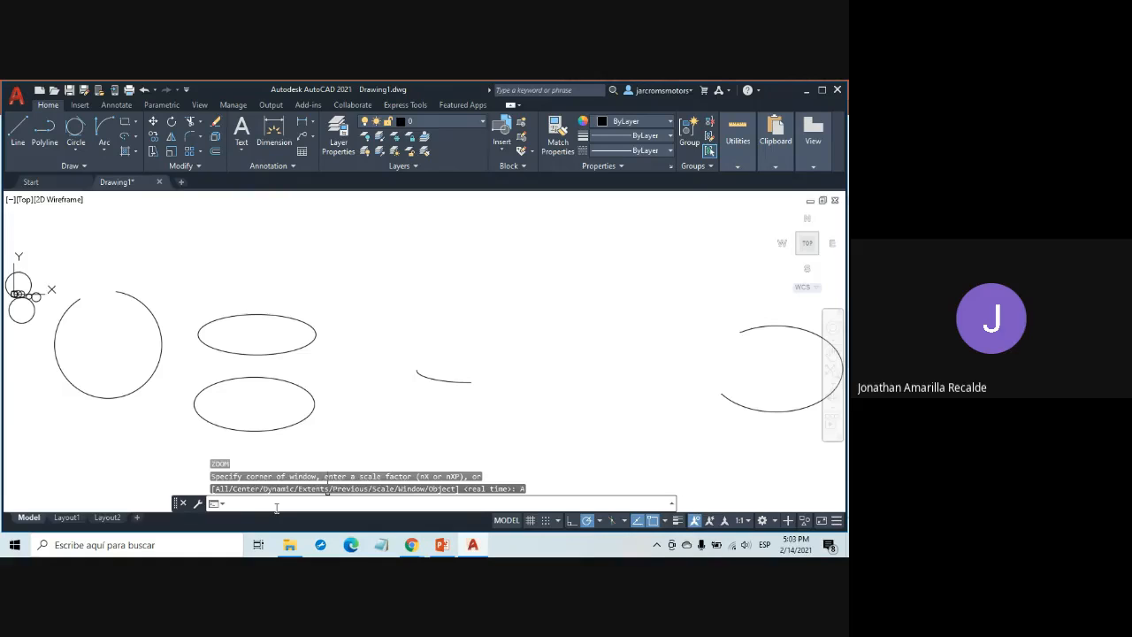
Step: Zoom with the Center option, using the middle of the upper ellipse as center point and a height of 5
type("z")
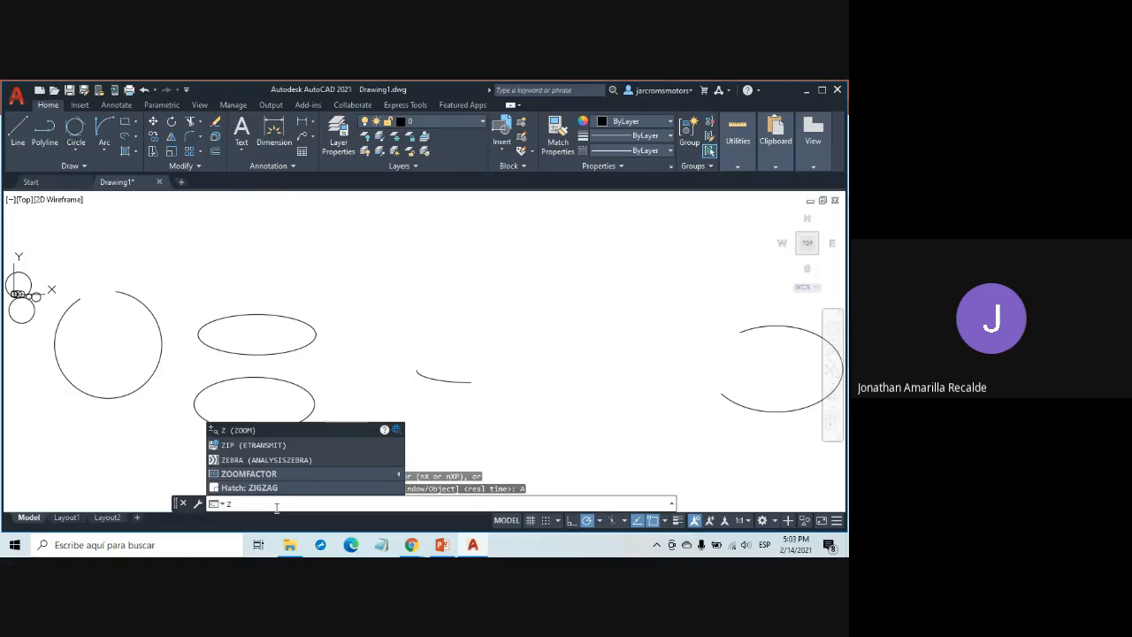
type("o")
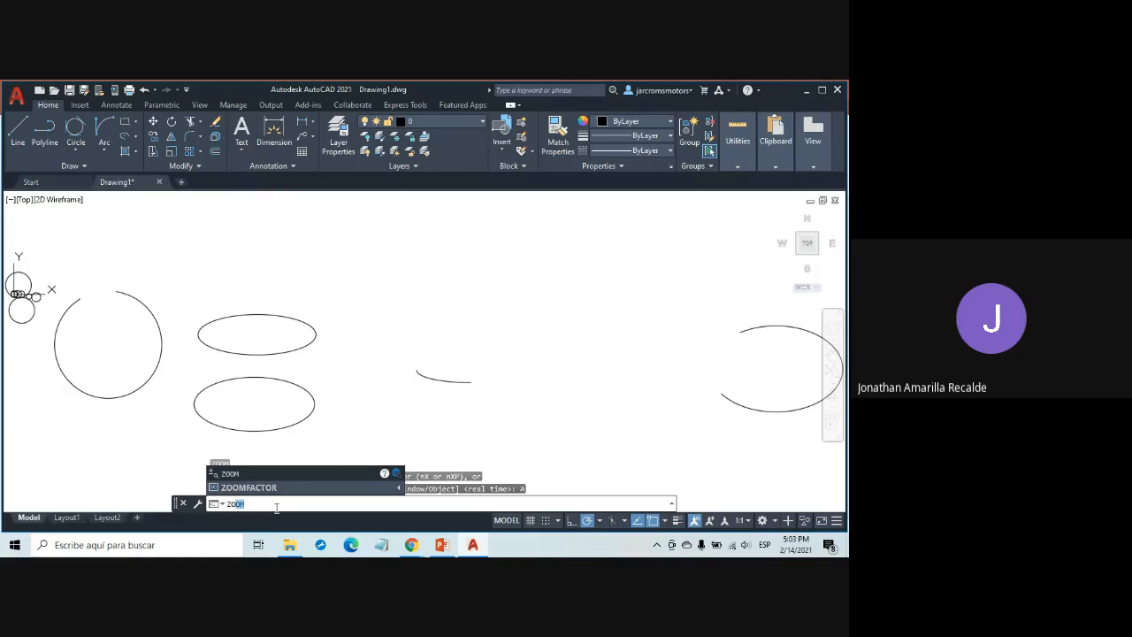
type("om")
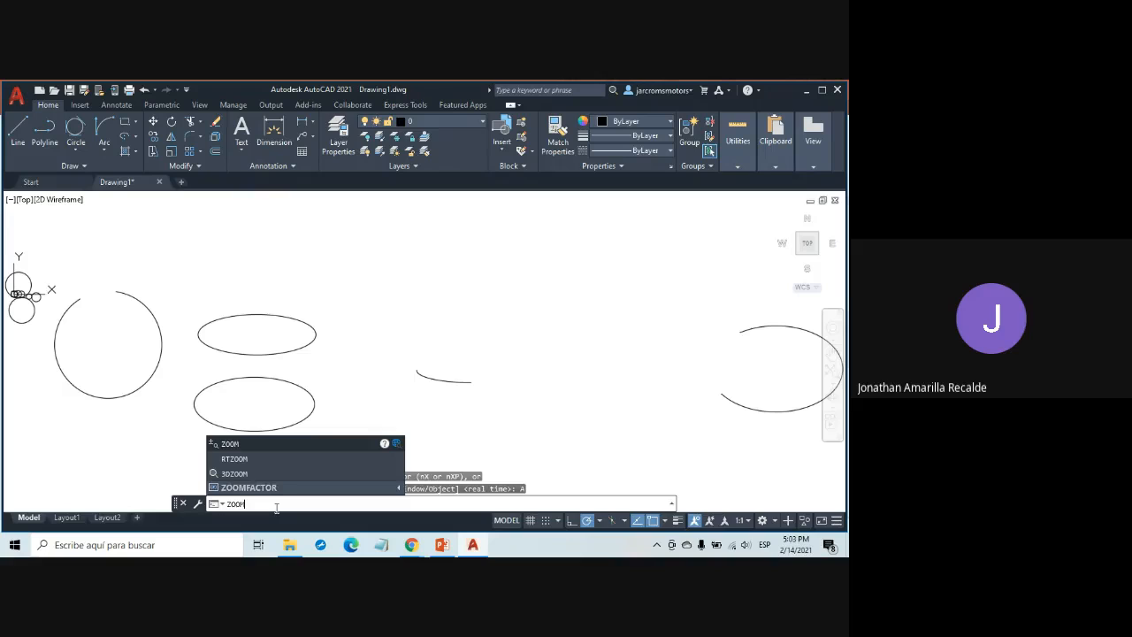
key("Return")
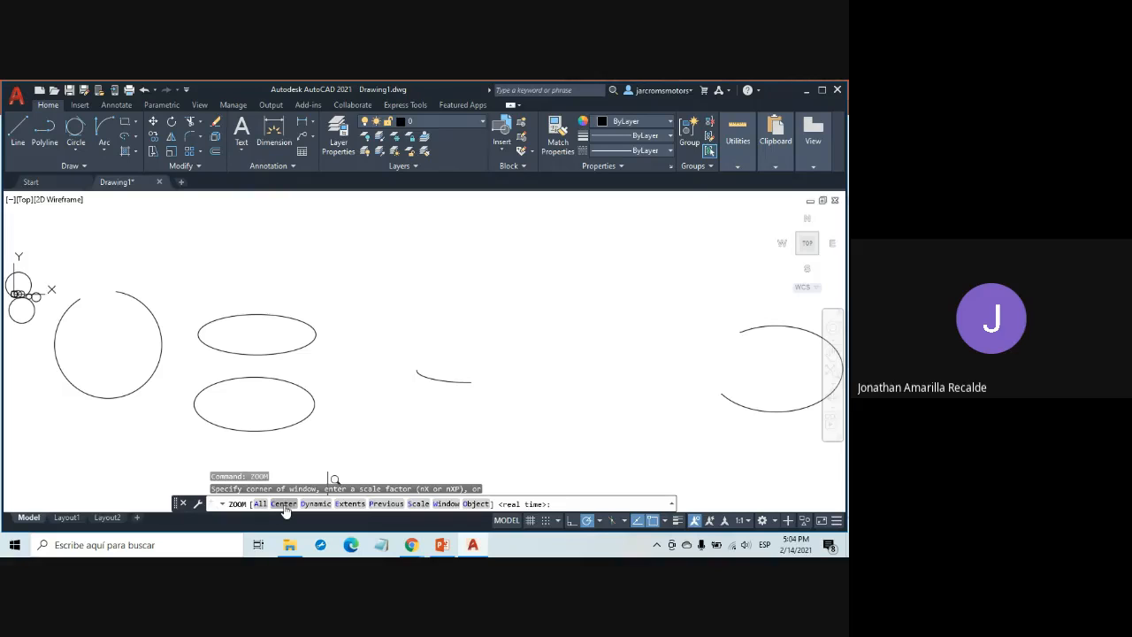
type("c")
key("Return")
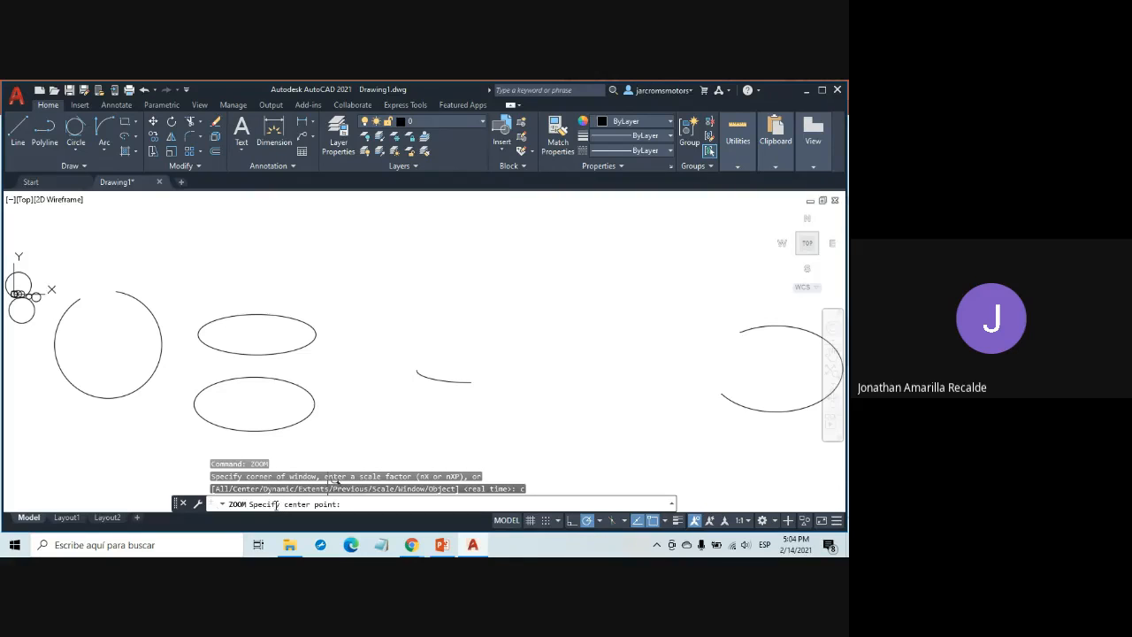
left_click(263, 335)
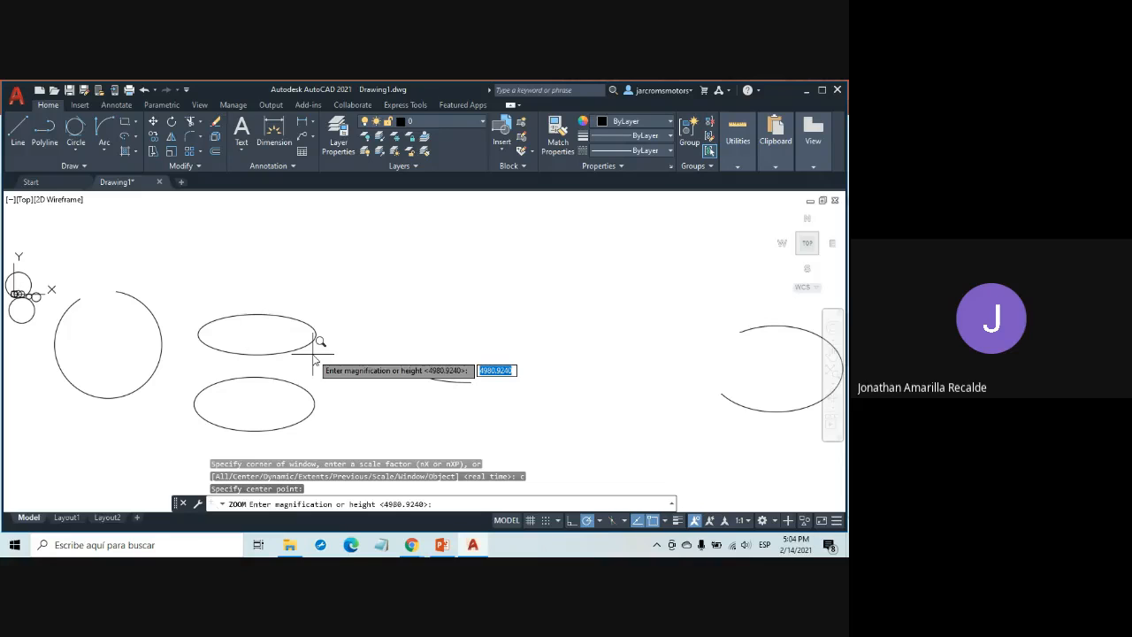
type("5")
key("Return")
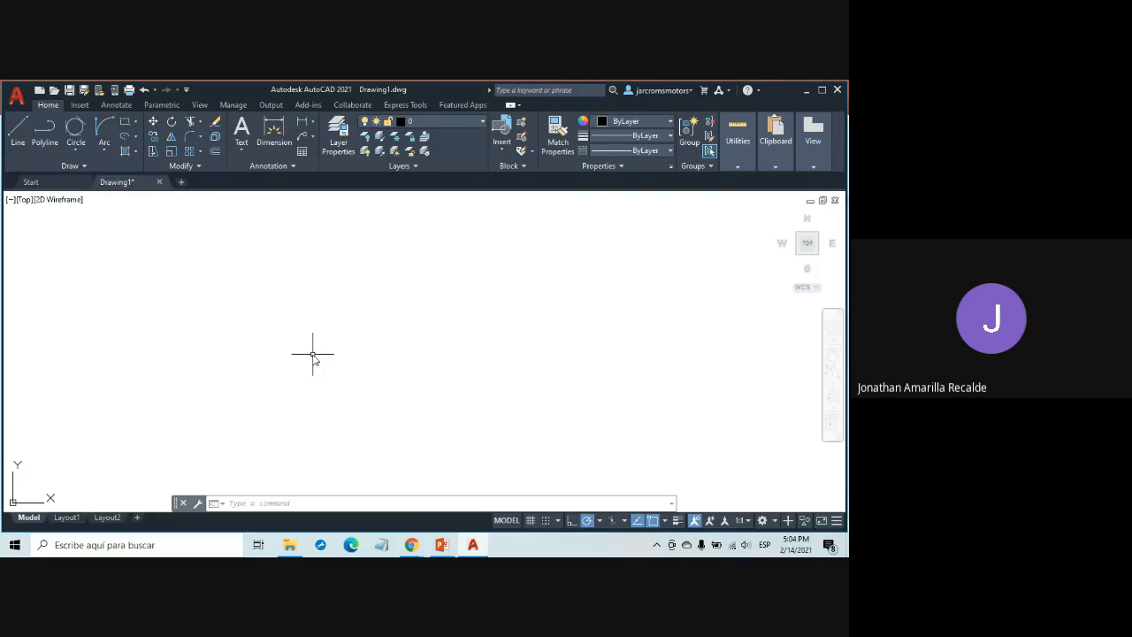
Step: Bring the full row of shapes back into view with Zoom Extents
type("z")
key("Return")
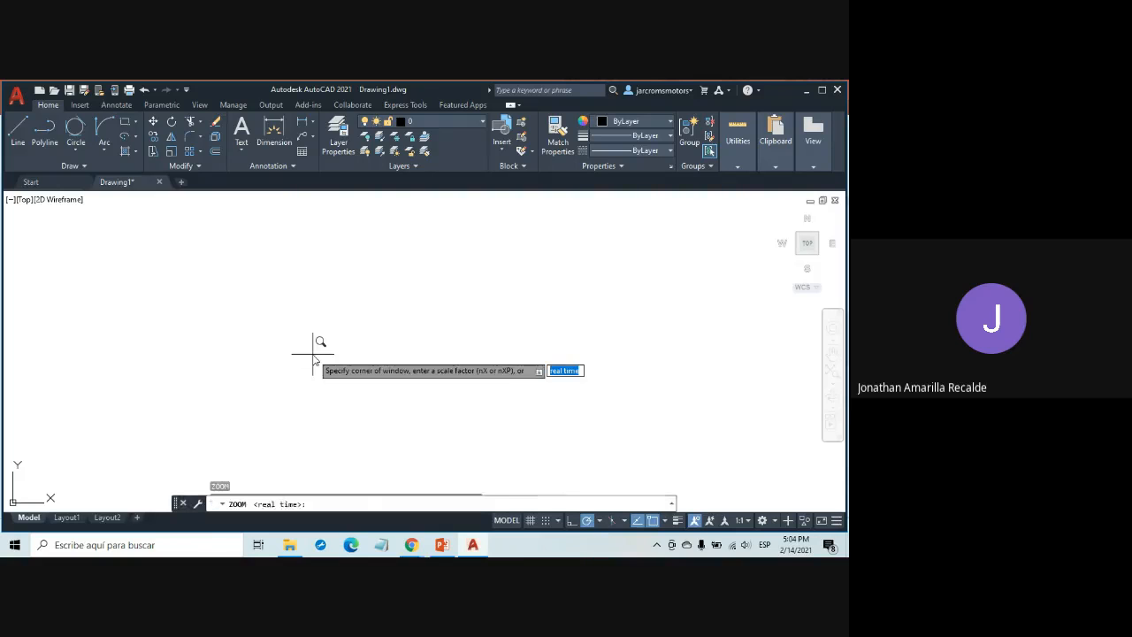
type("e")
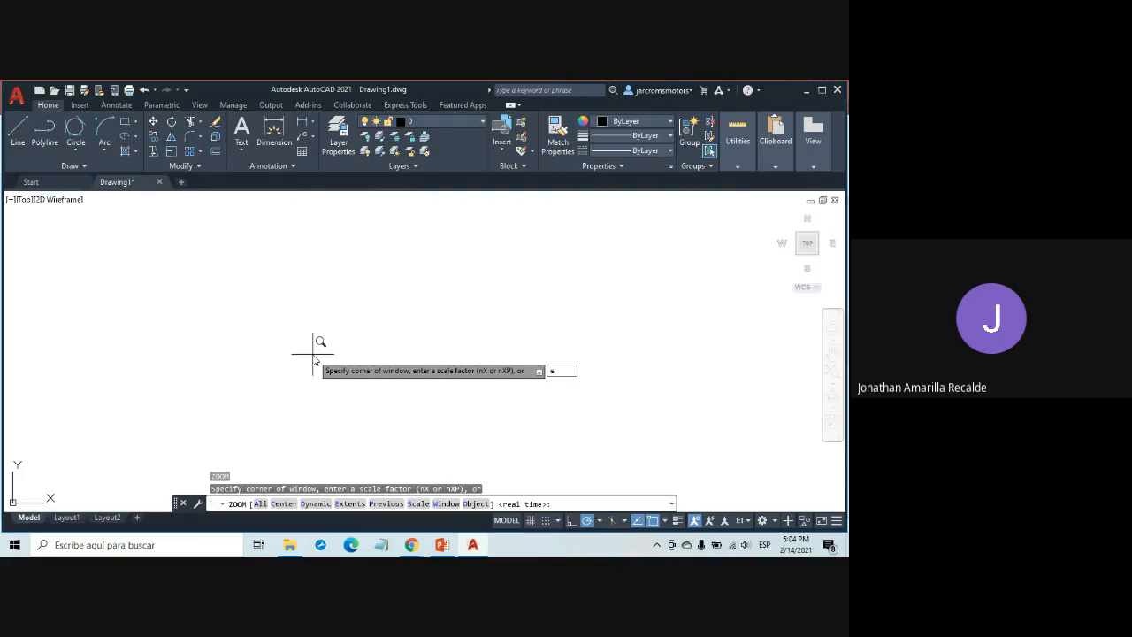
key("Return")
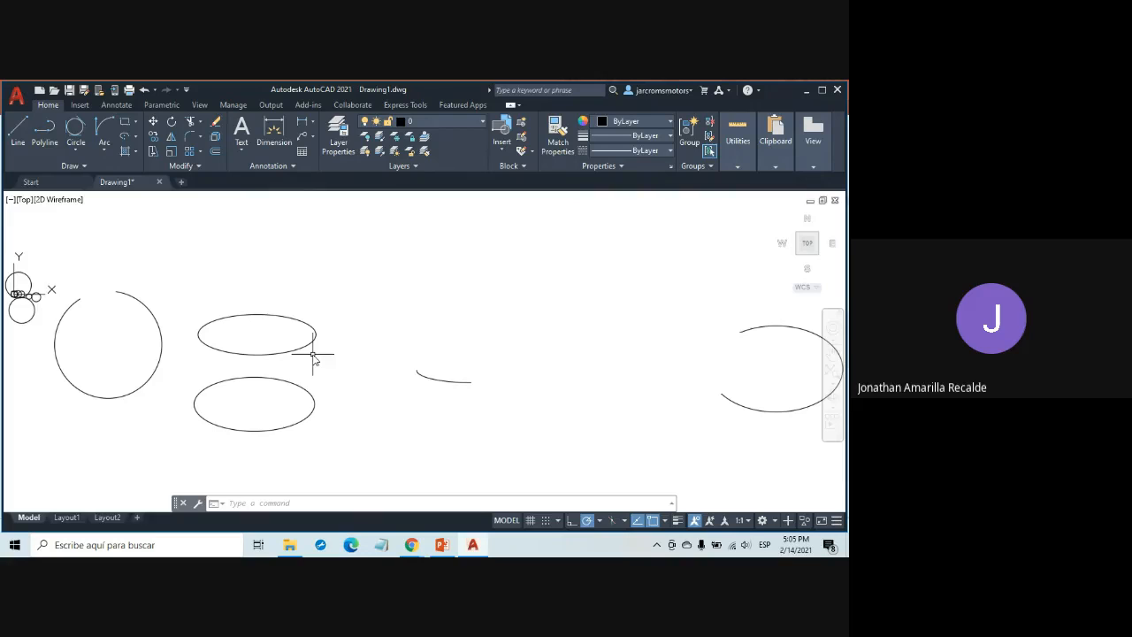
Step: Zoom with the Window option on a rectangle enclosing the two full ellipses
left_click(265, 502)
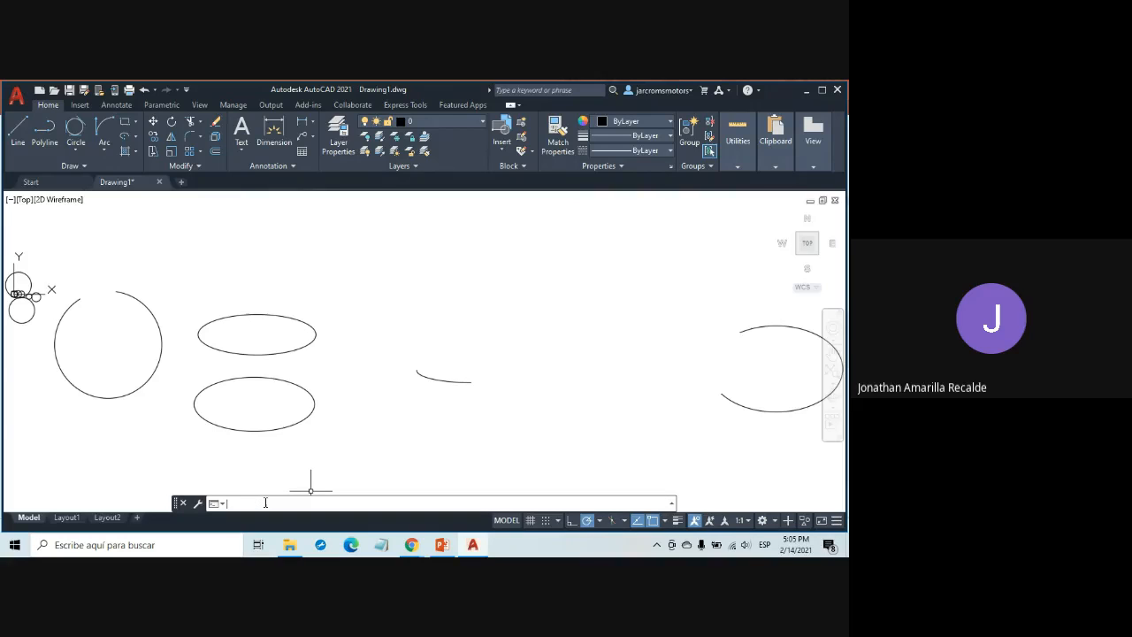
type("z")
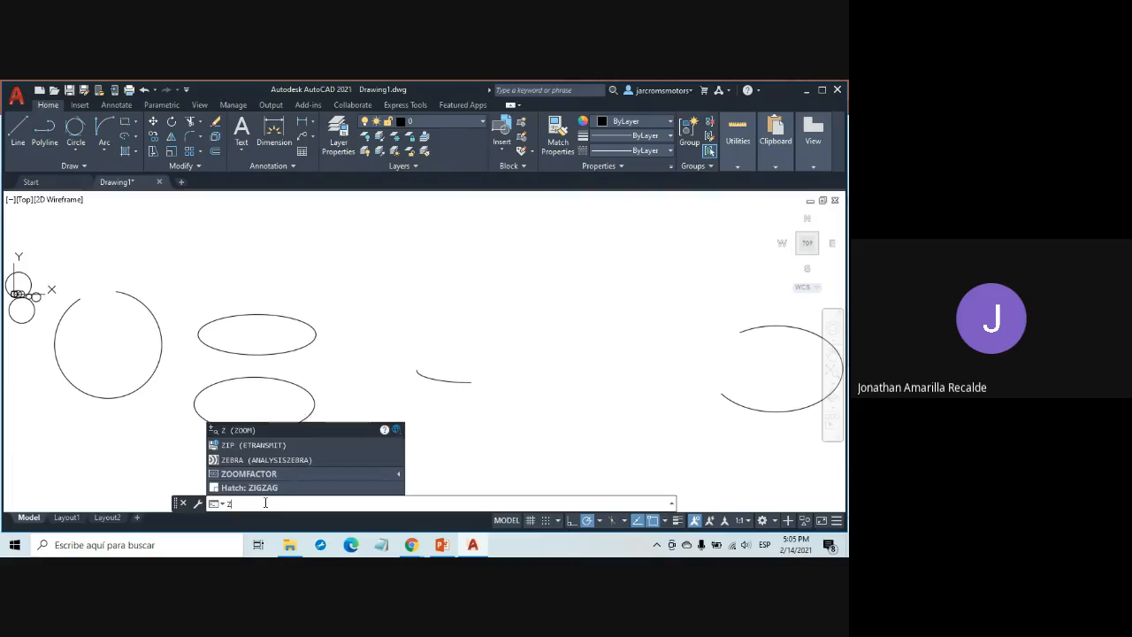
key("Return")
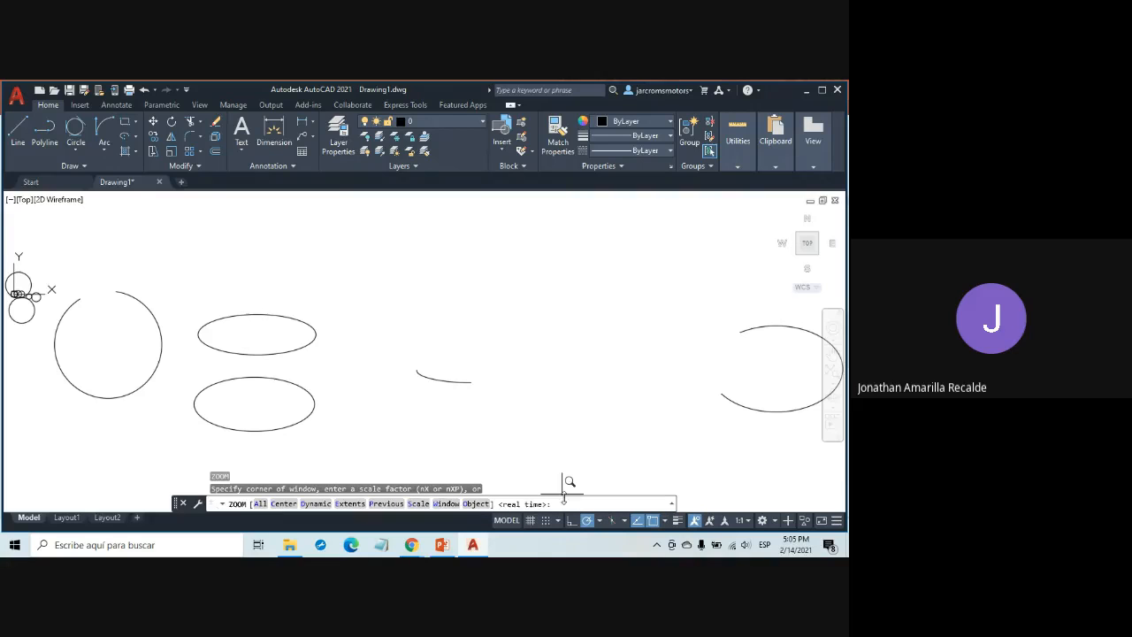
type("w")
key("Return")
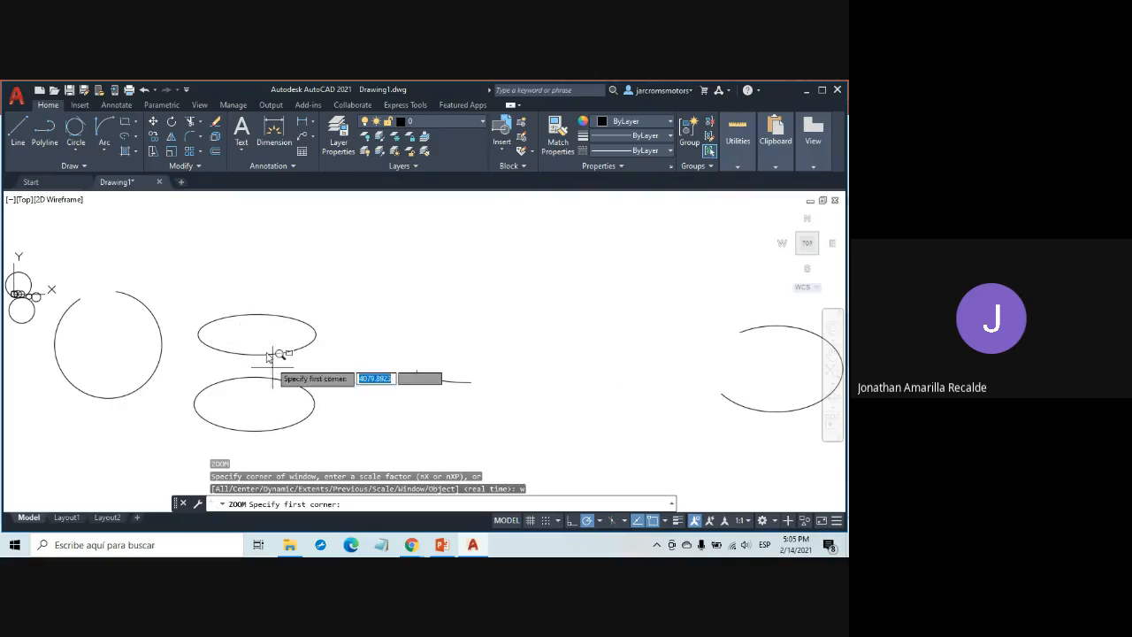
left_click(167, 298)
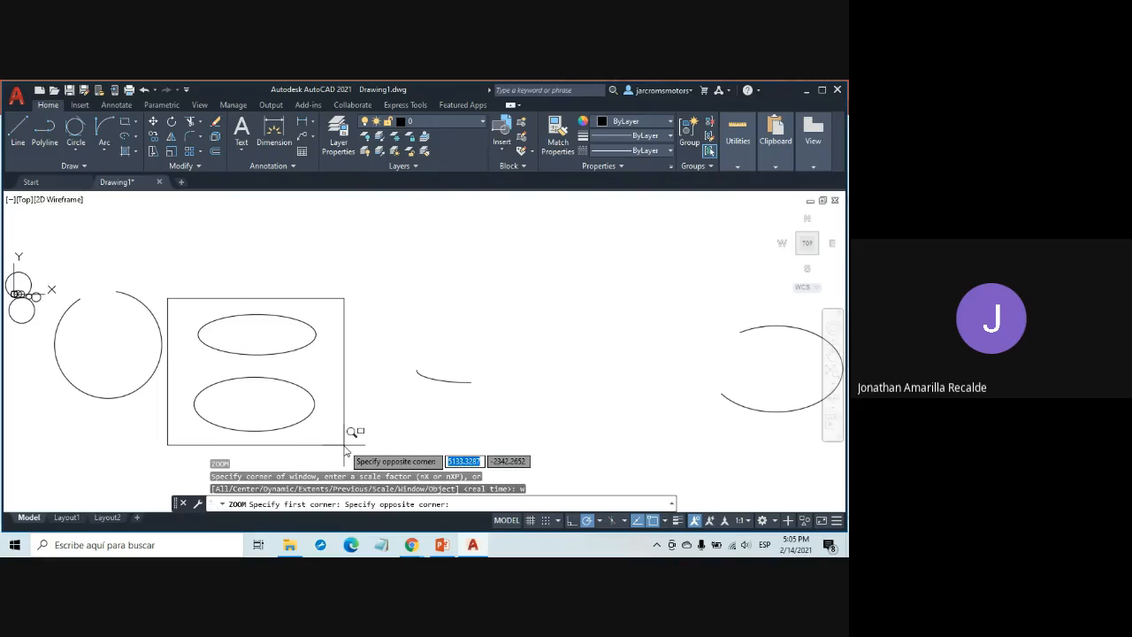
left_click(344, 447)
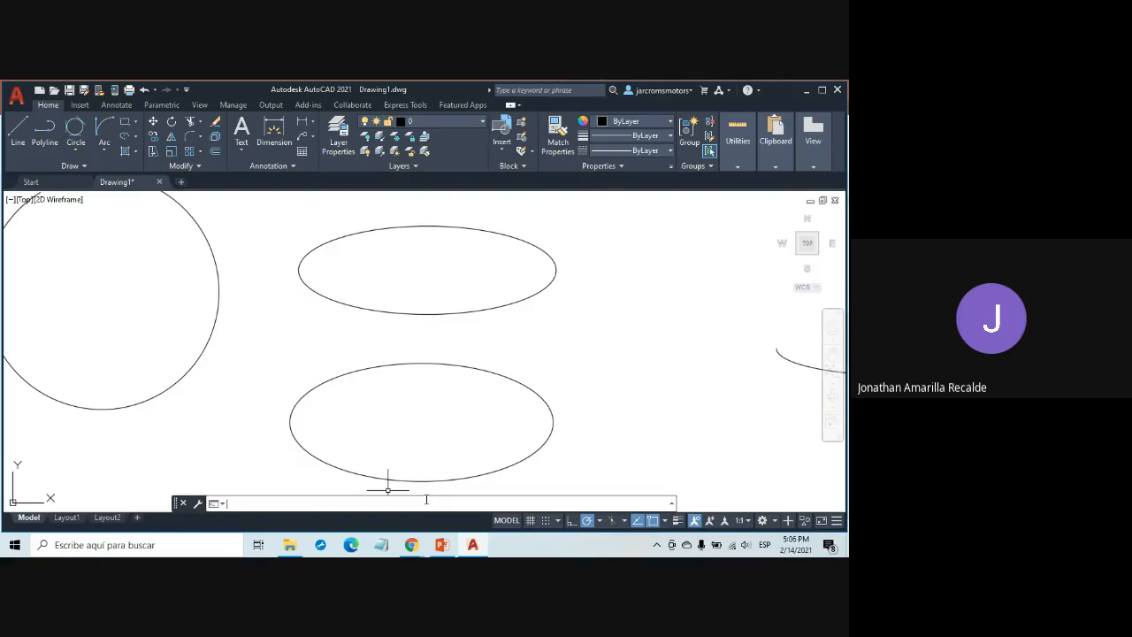
Step: Zoom with the Scale option using a scale factor of 0.2
type("z")
key("Return")
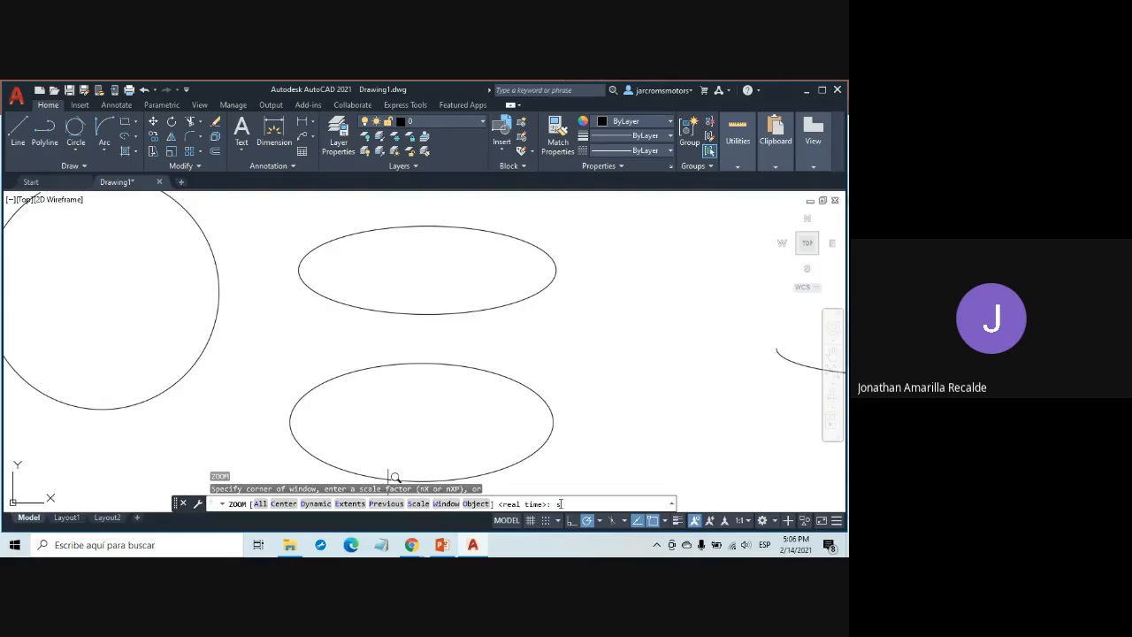
key("Return")
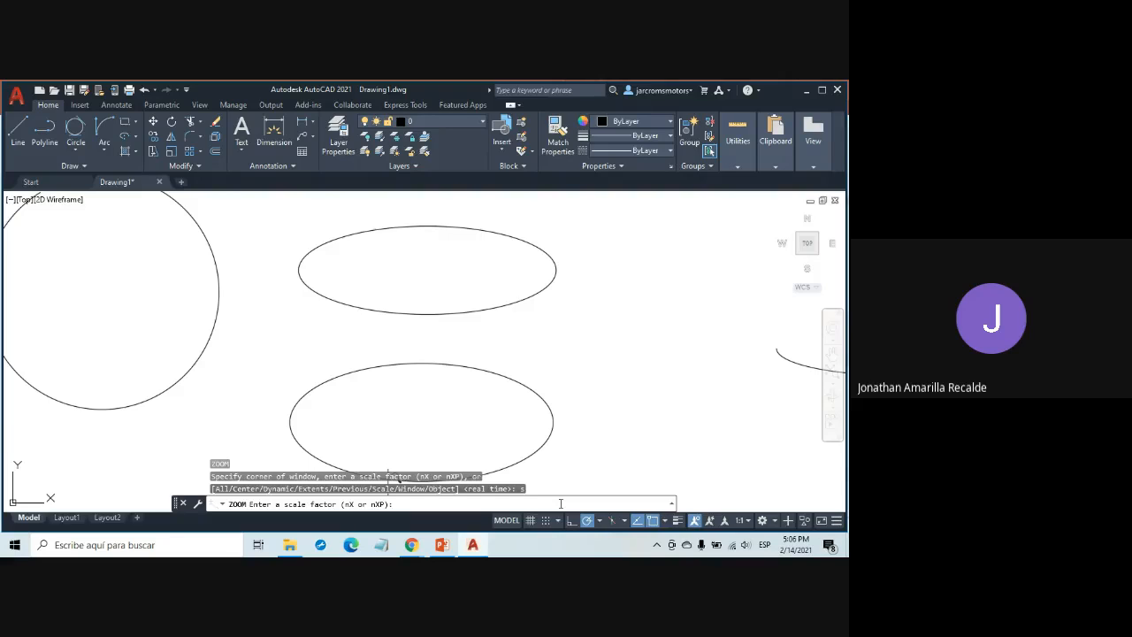
type("0.2")
key("Return")
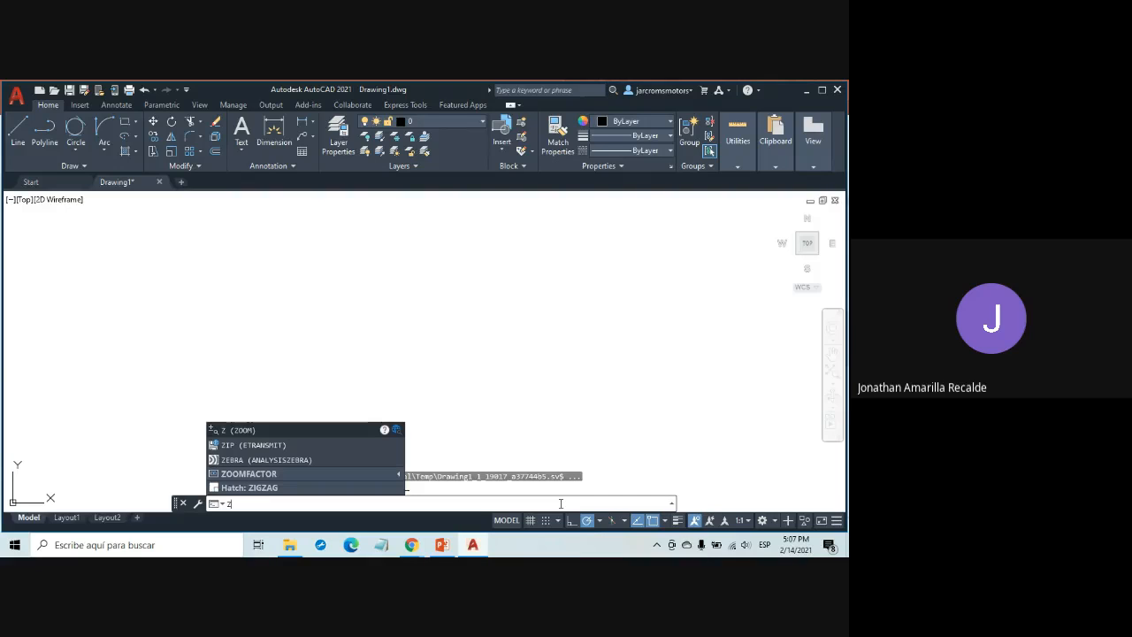
Step: Bring all the drawn shapes back into view using the Zoom command's Extents option
key("Return")
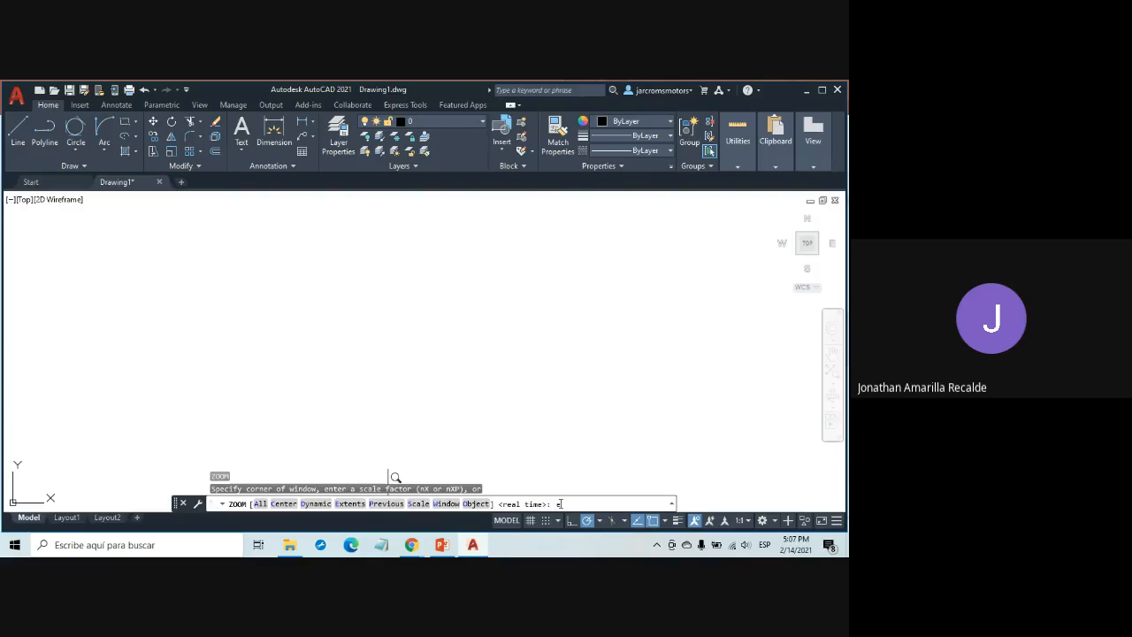
type("e")
key("Return")
key("Return")
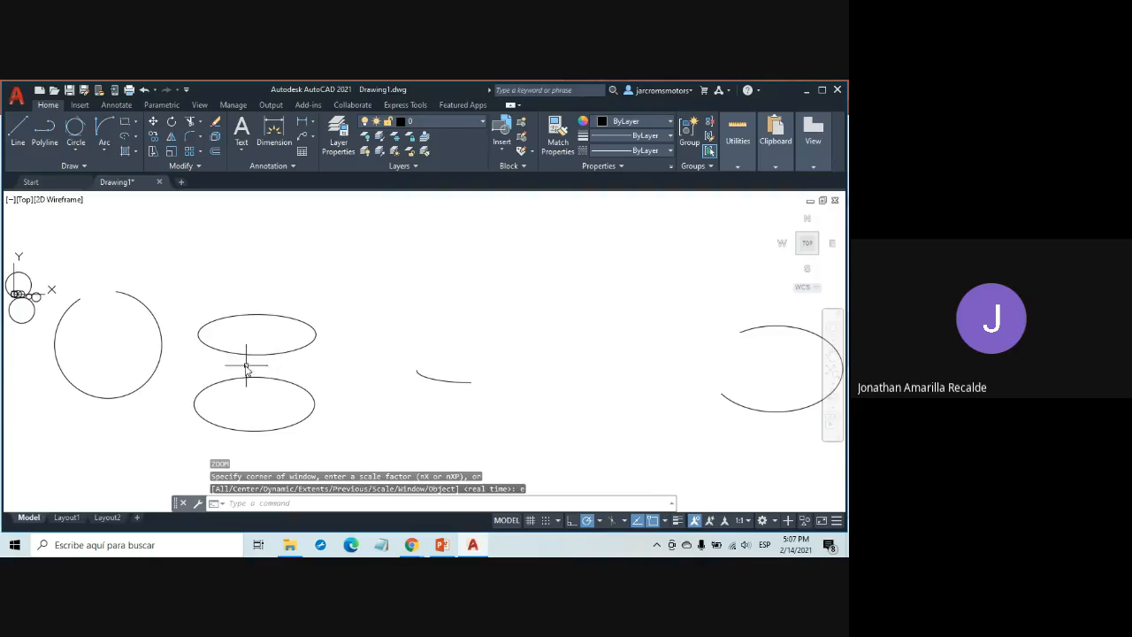
Step: Zoom freely out and in around the row of shapes, and pan until the whole row is in view
scroll(616, 276, "down", 8)
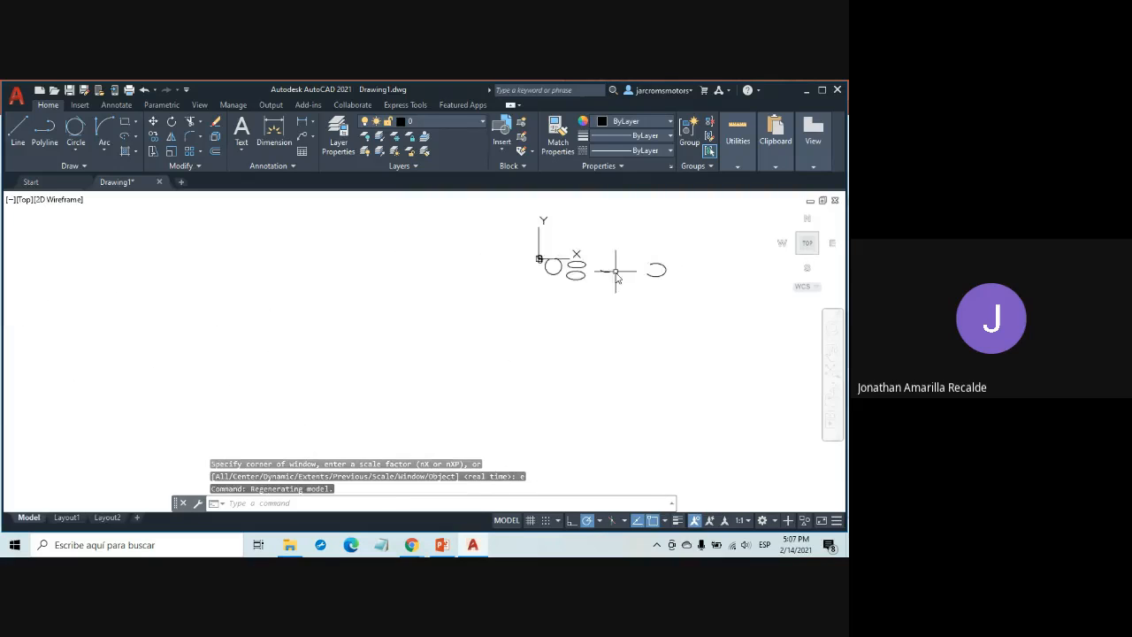
scroll(616, 276, "down", 5)
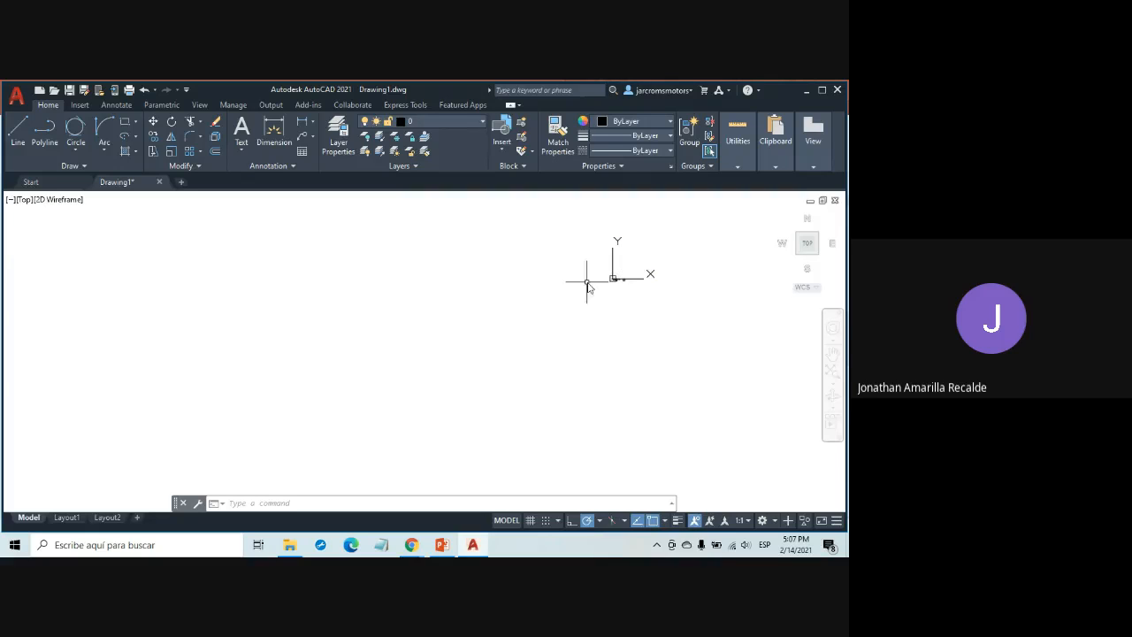
scroll(636, 273, "up", 3)
scroll(609, 330, "up", 3)
scroll(597, 296, "down", 2)
middle_click_drag(587, 305, 500, 354)
scroll(483, 354, "up", 4)
scroll(349, 329, "up", 2)
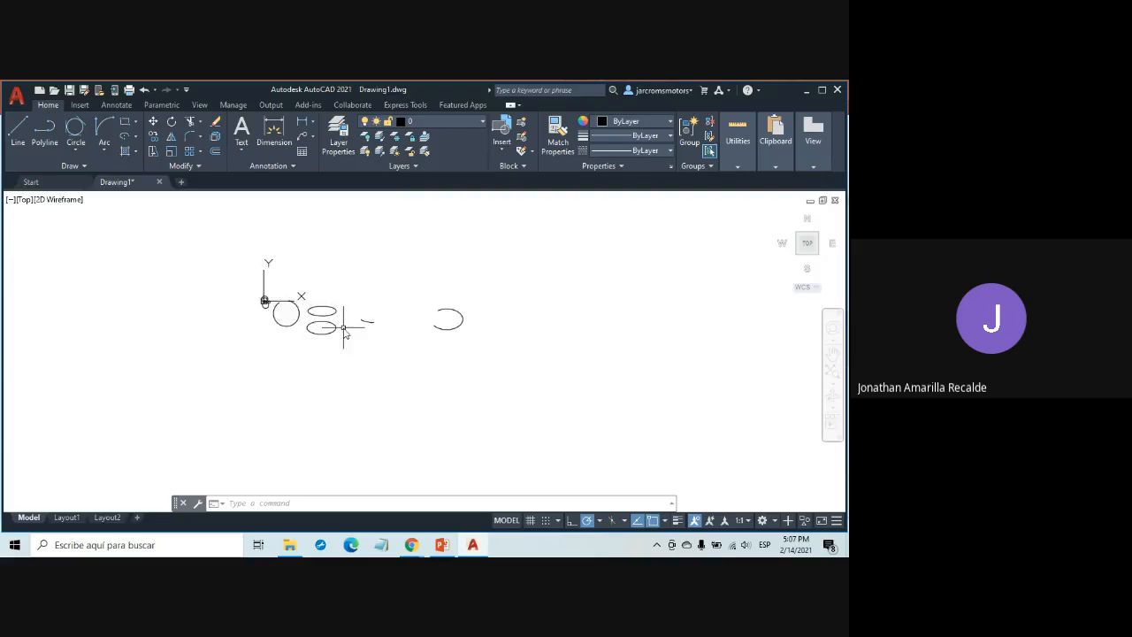
scroll(350, 329, "up", 4)
scroll(363, 331, "down", 2)
middle_click_drag(374, 334, 399, 393)
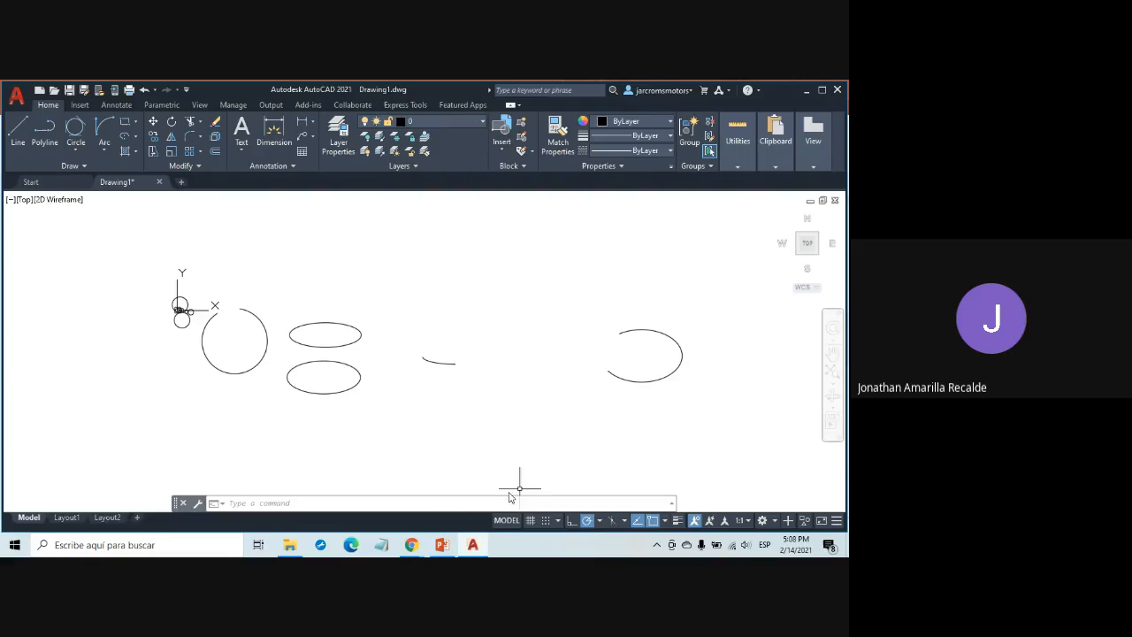
Step: Return to the preceding view of the row of shapes with the Zoom command's Previous option
left_click(436, 505)
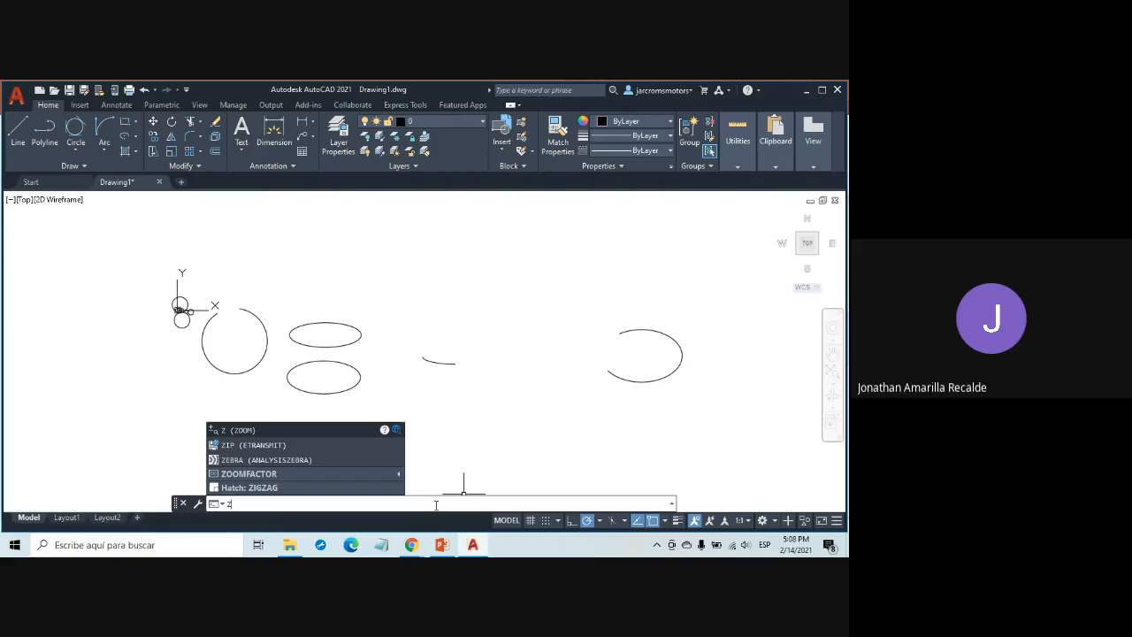
type("z")
key("Return")
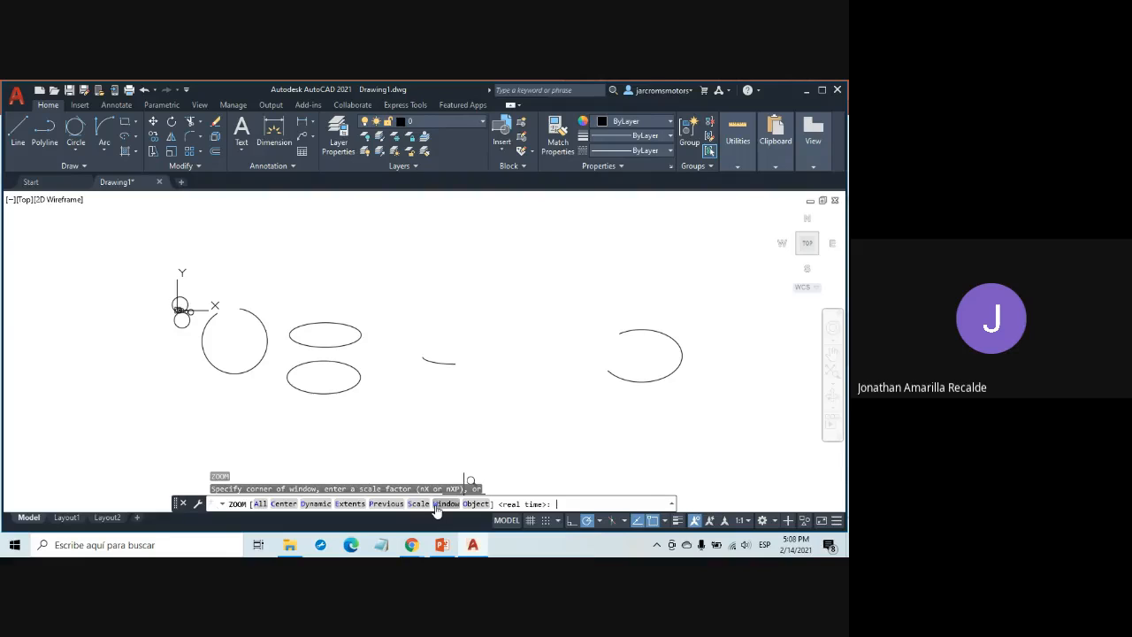
type("p")
key("Return")
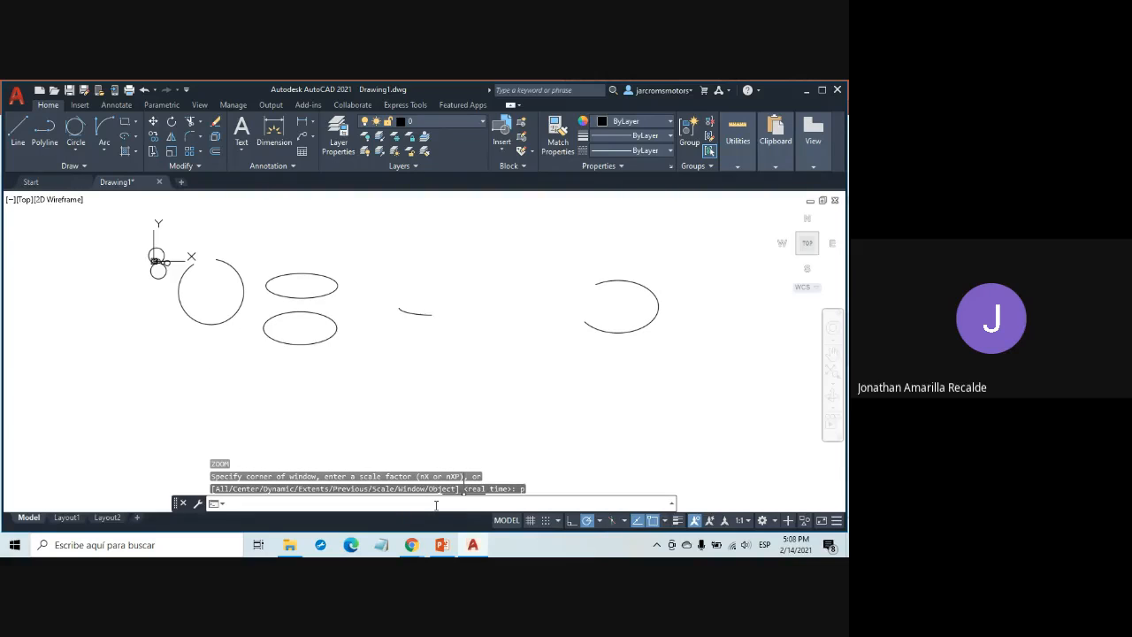
Step: Zoom in between the lower ellipse and the short elliptical arc, zoom back out, and restore that close-up with Zoom Previous
scroll(382, 341, "up", 2)
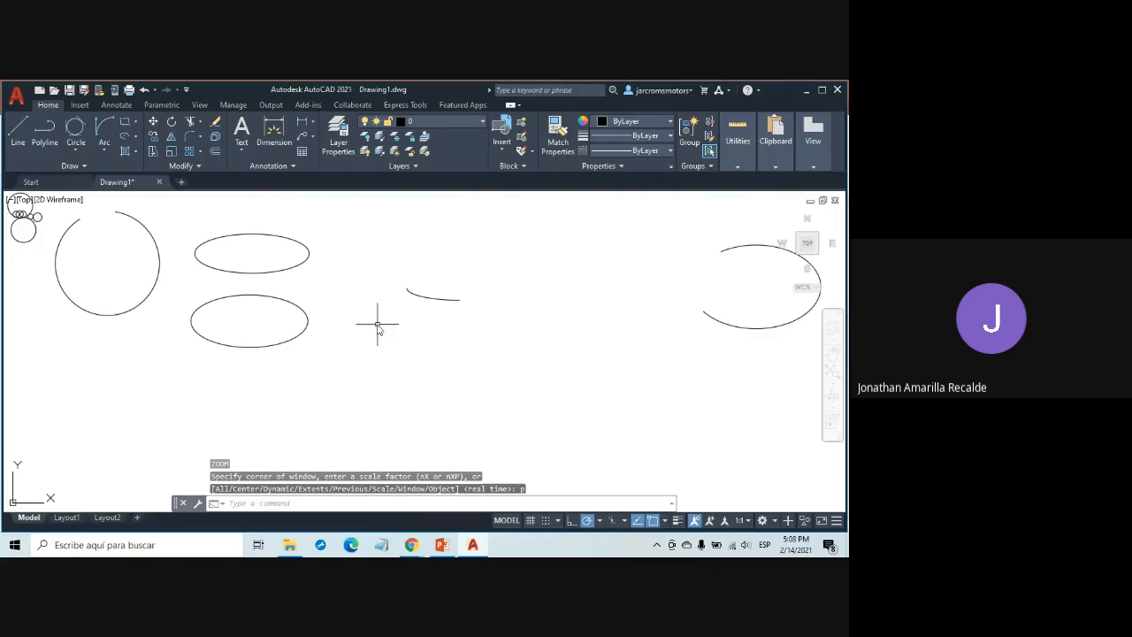
scroll(372, 301, "up", 5)
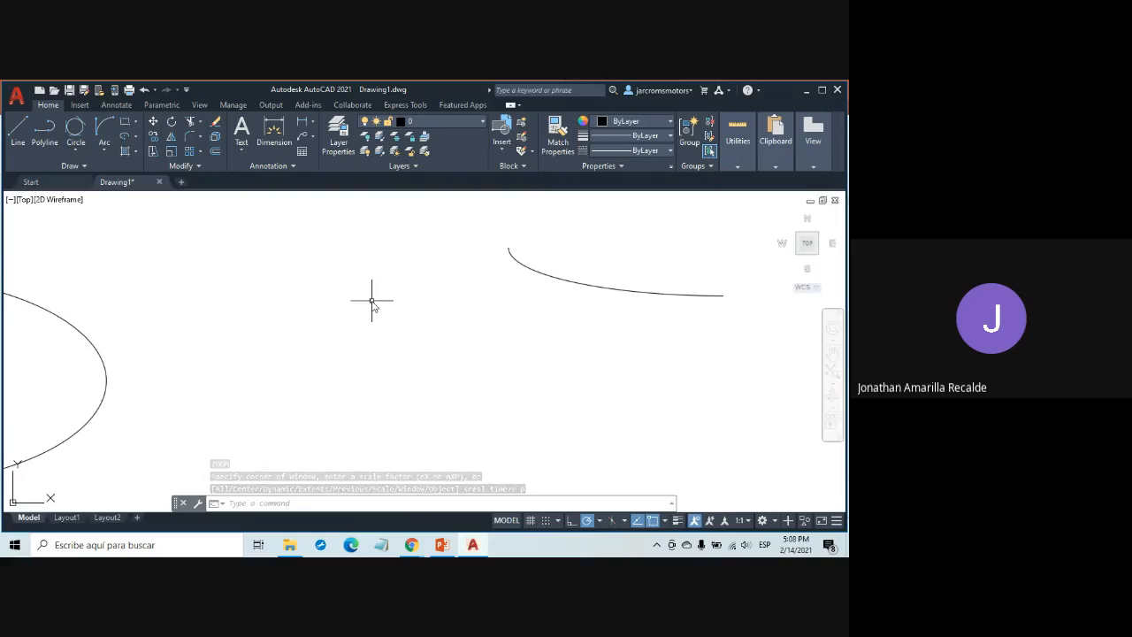
scroll(371, 300, "down", 5)
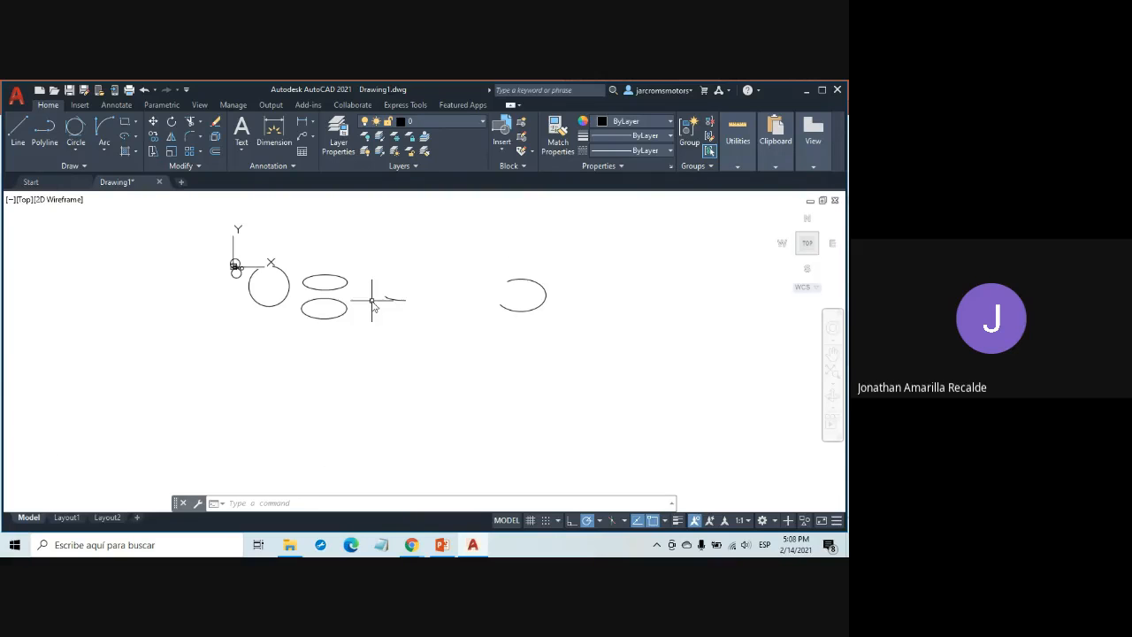
type("z")
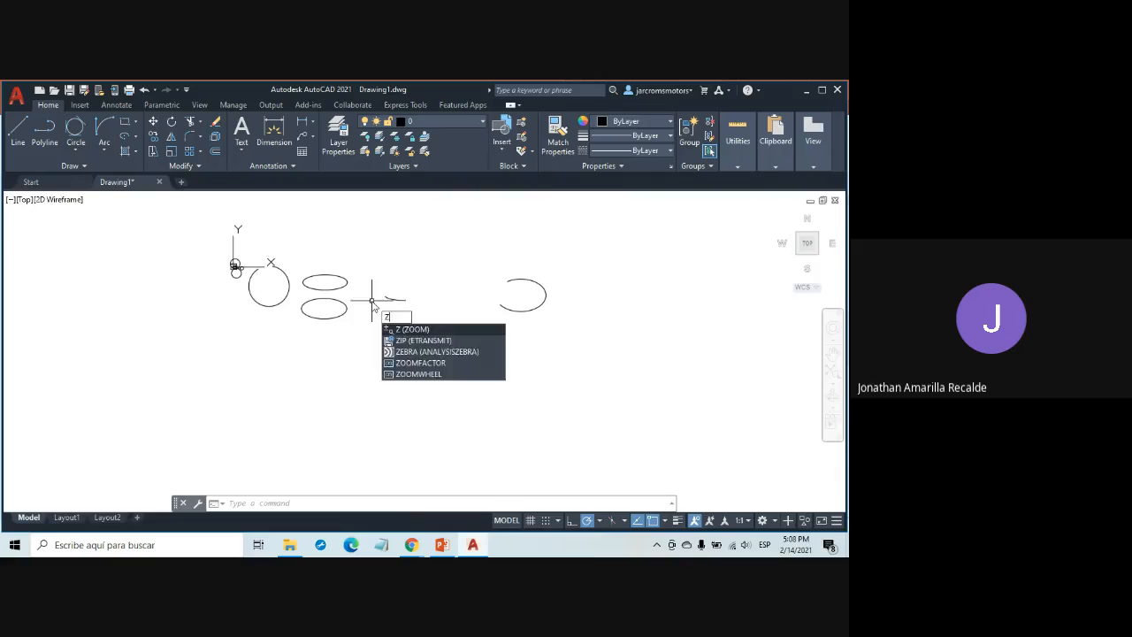
key("Return")
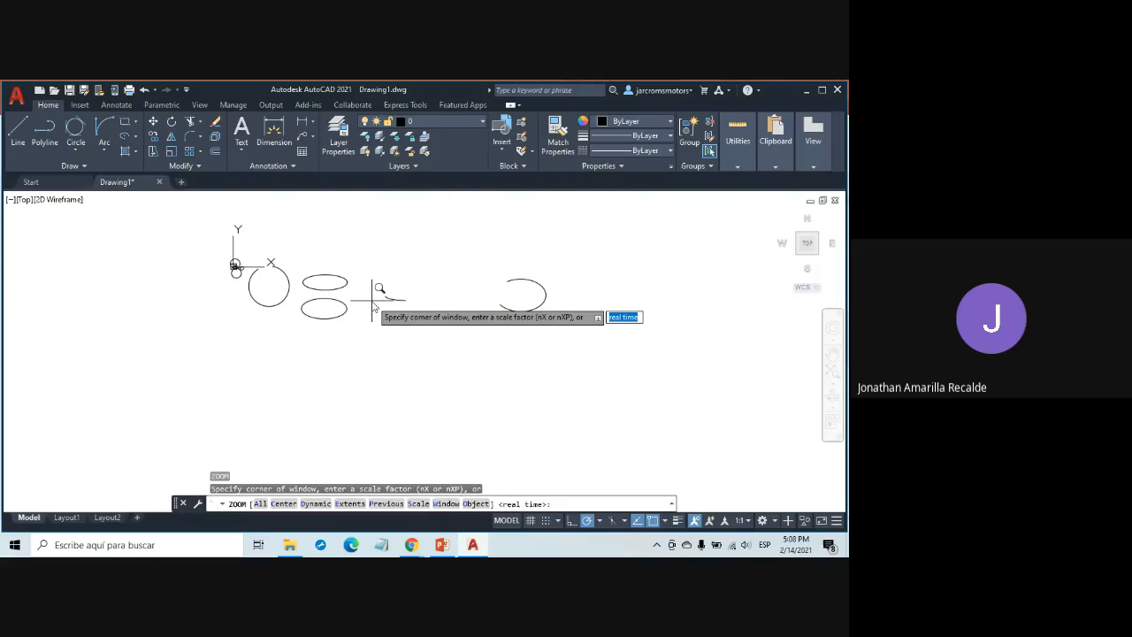
type("p")
key("Return")
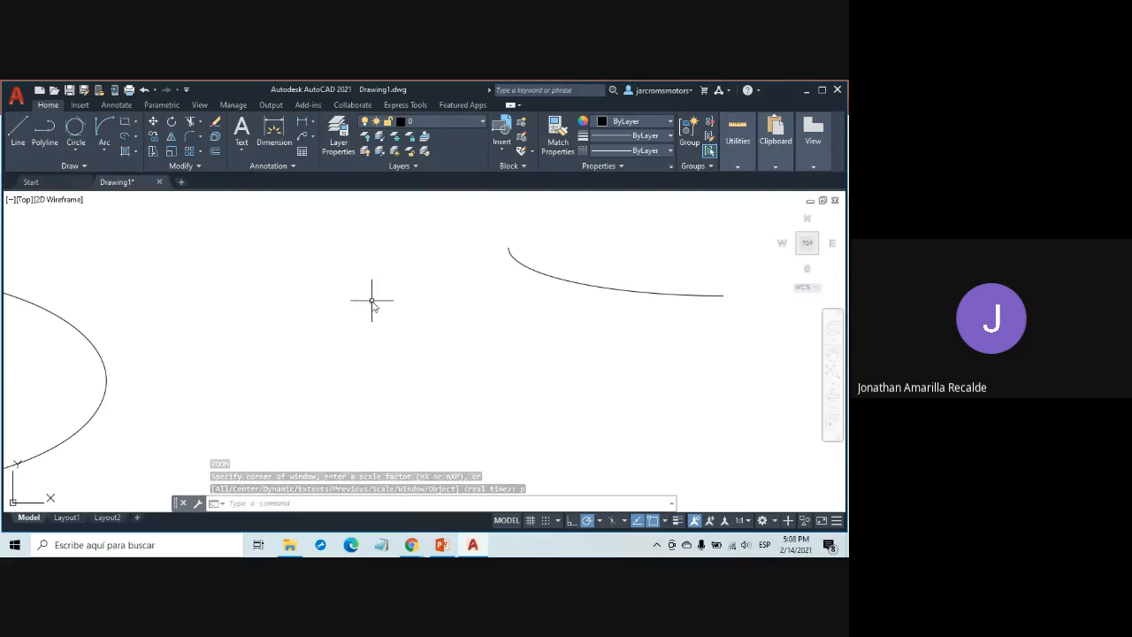
Step: Go one more view back from the close-up with Zoom Previous
type("z")
key("Return")
type("p")
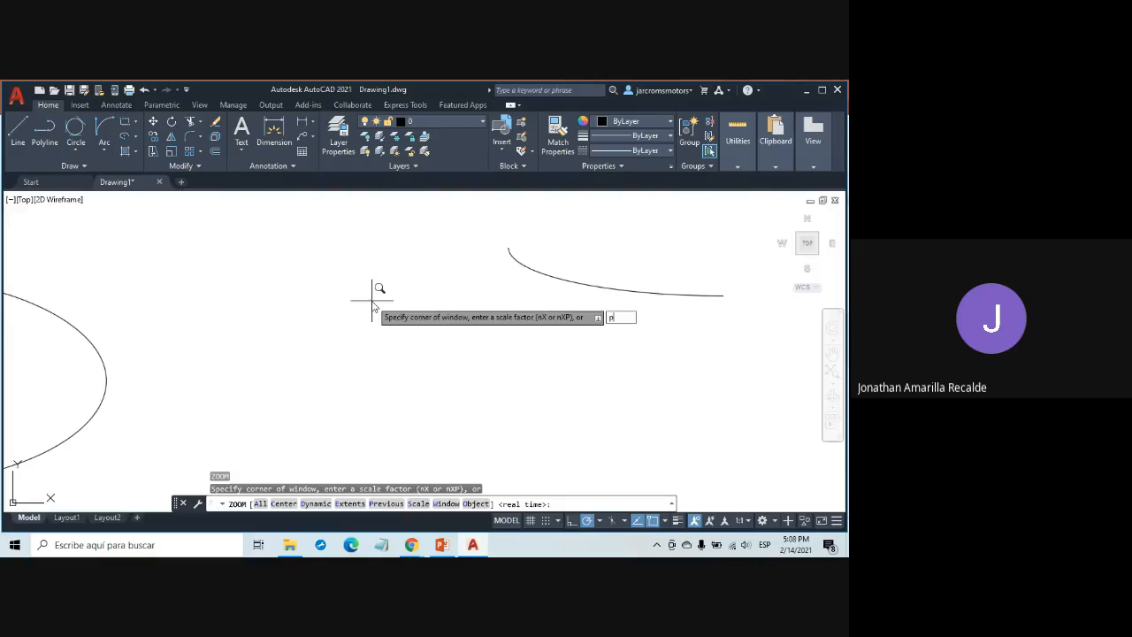
key("Return")
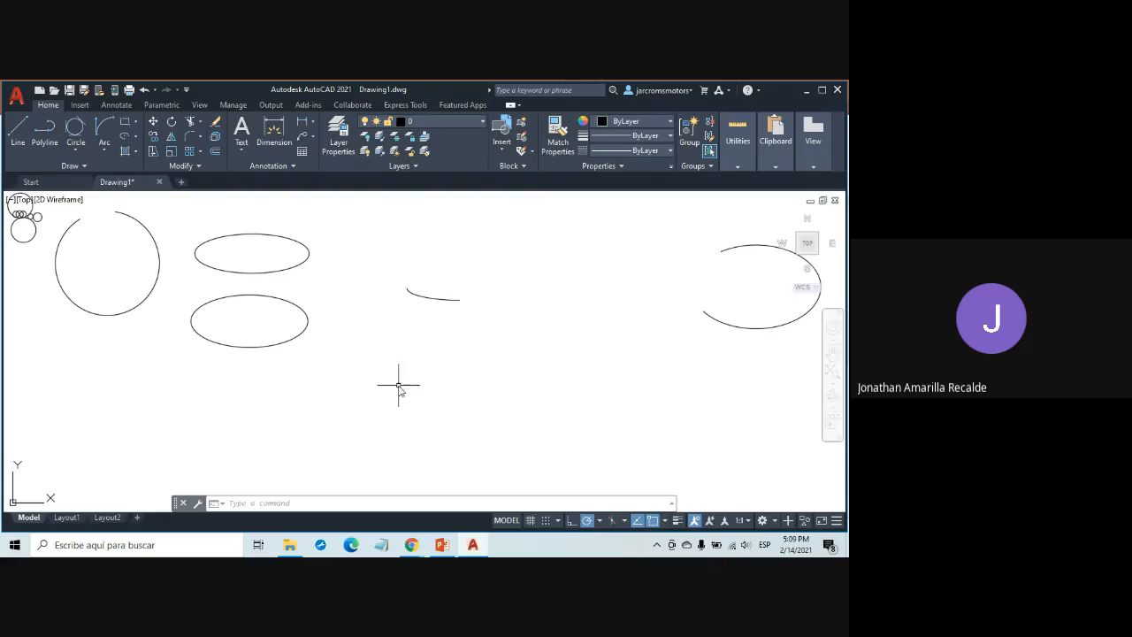
Step: Examine the cluster of circles around the origin up close, and widen the view to include the large open arc
left_click(415, 504)
scroll(31, 226, "up", 4)
mouse_move(40, 232)
middle_mouse_down()
mouse_move(50, 253)
mouse_move(400, 402)
middle_mouse_up()
scroll(354, 357, "up", 6)
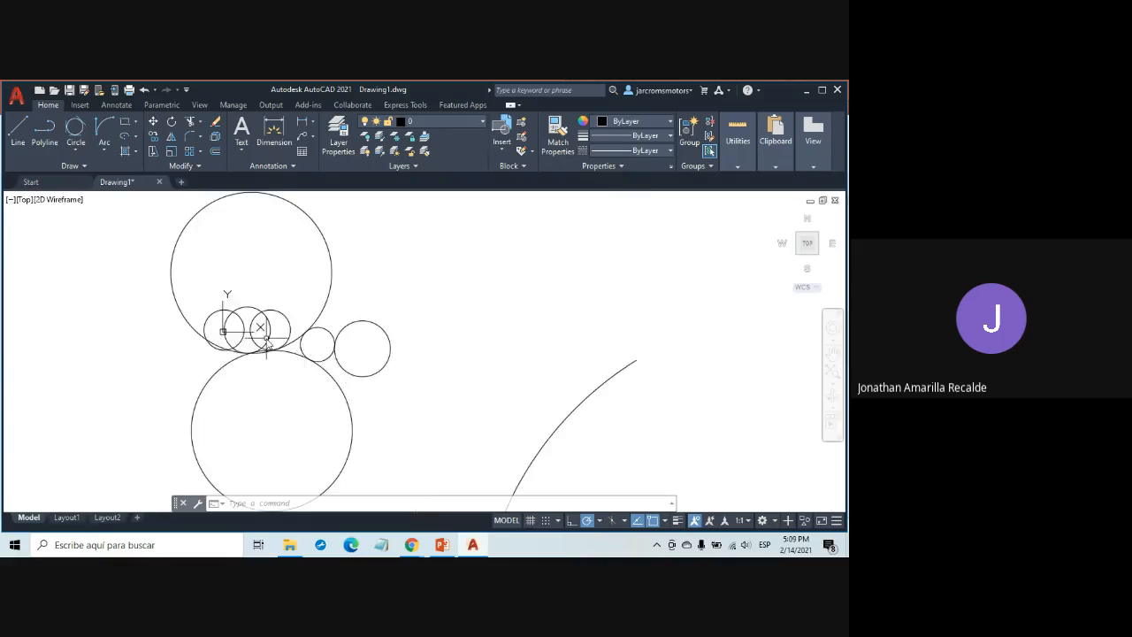
scroll(265, 340, "down", 4)
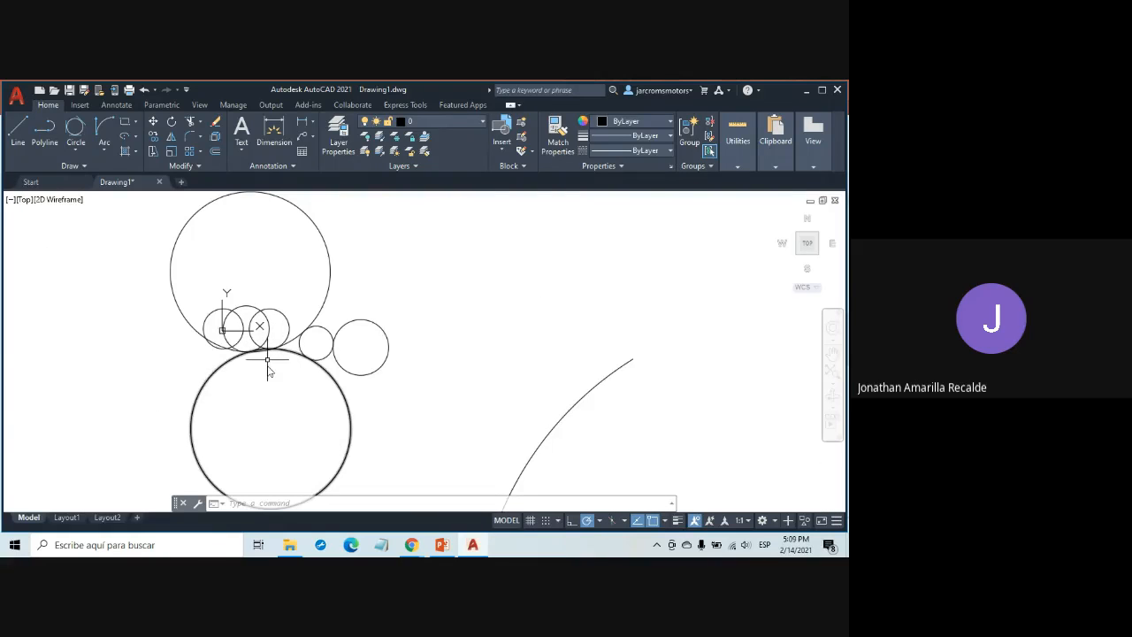
middle_click_drag(268, 364, 354, 344)
scroll(380, 323, "down", 4)
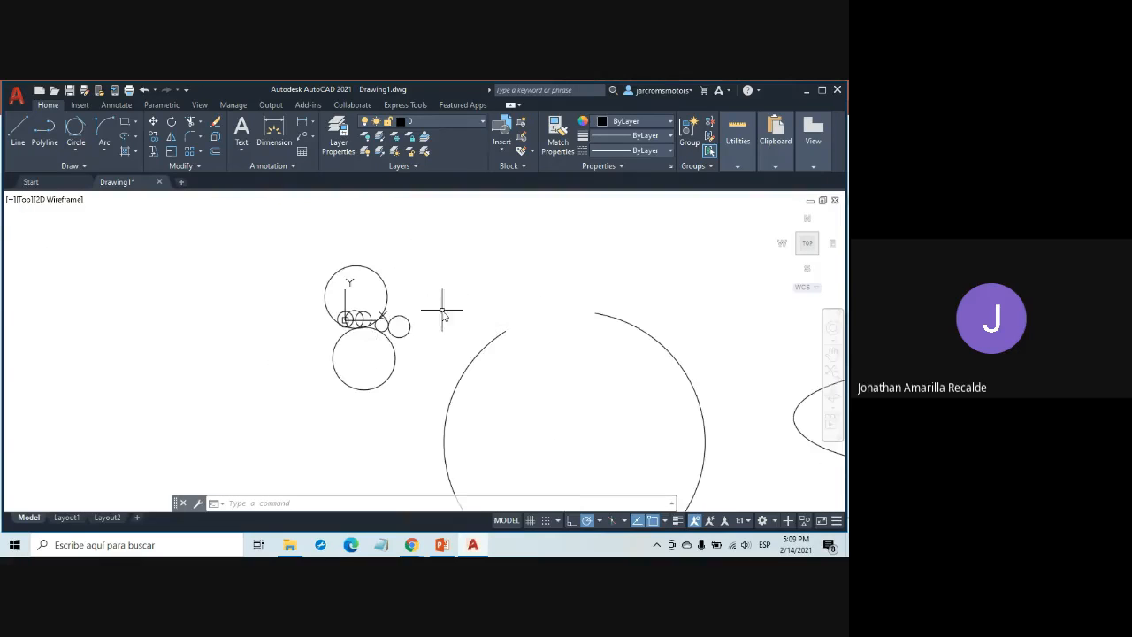